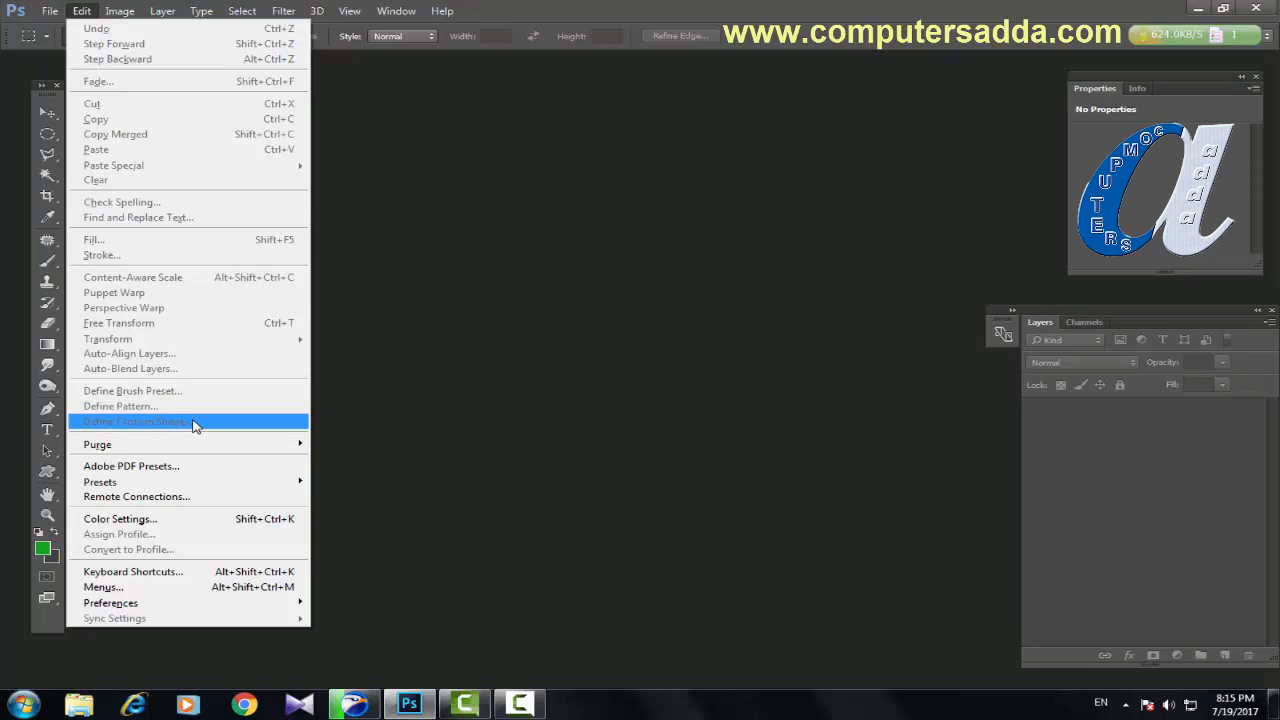
Create a new 3 x 2 inch landscape photo document at 300 pixels/inch in CMYK Color with a white background
left_click(483, 341)
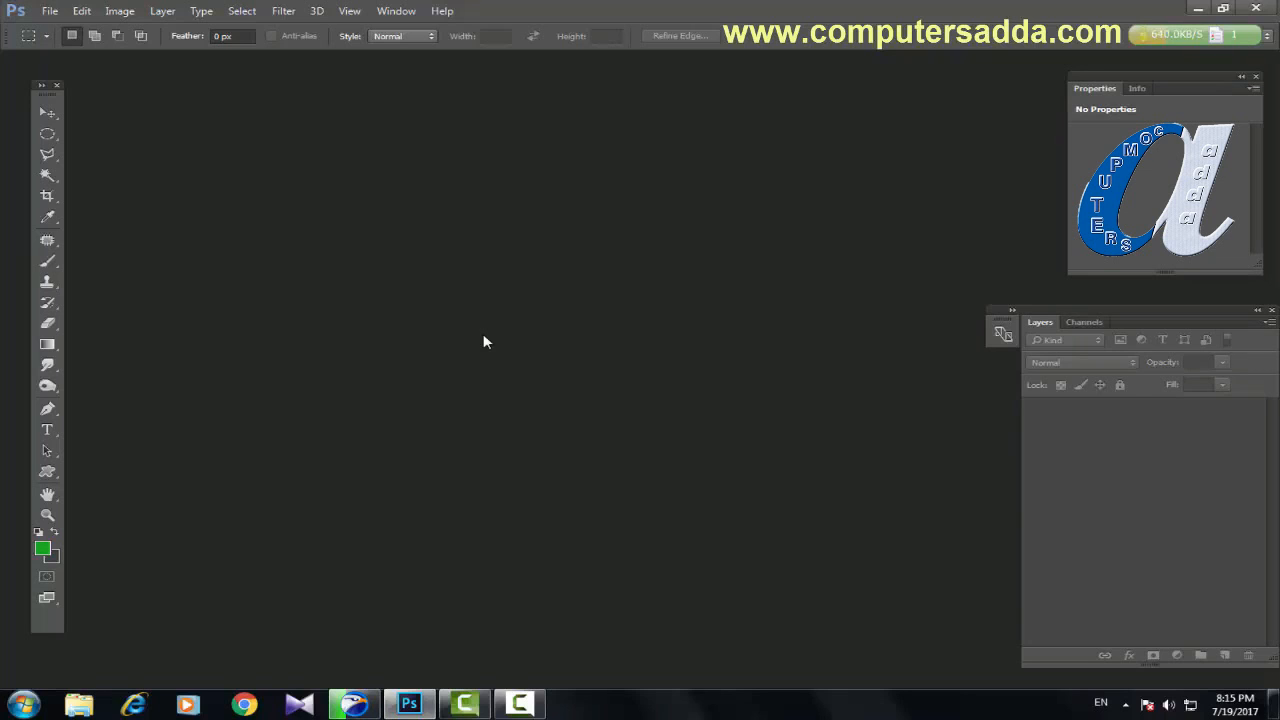
left_click(50, 11)
left_click(62, 32)
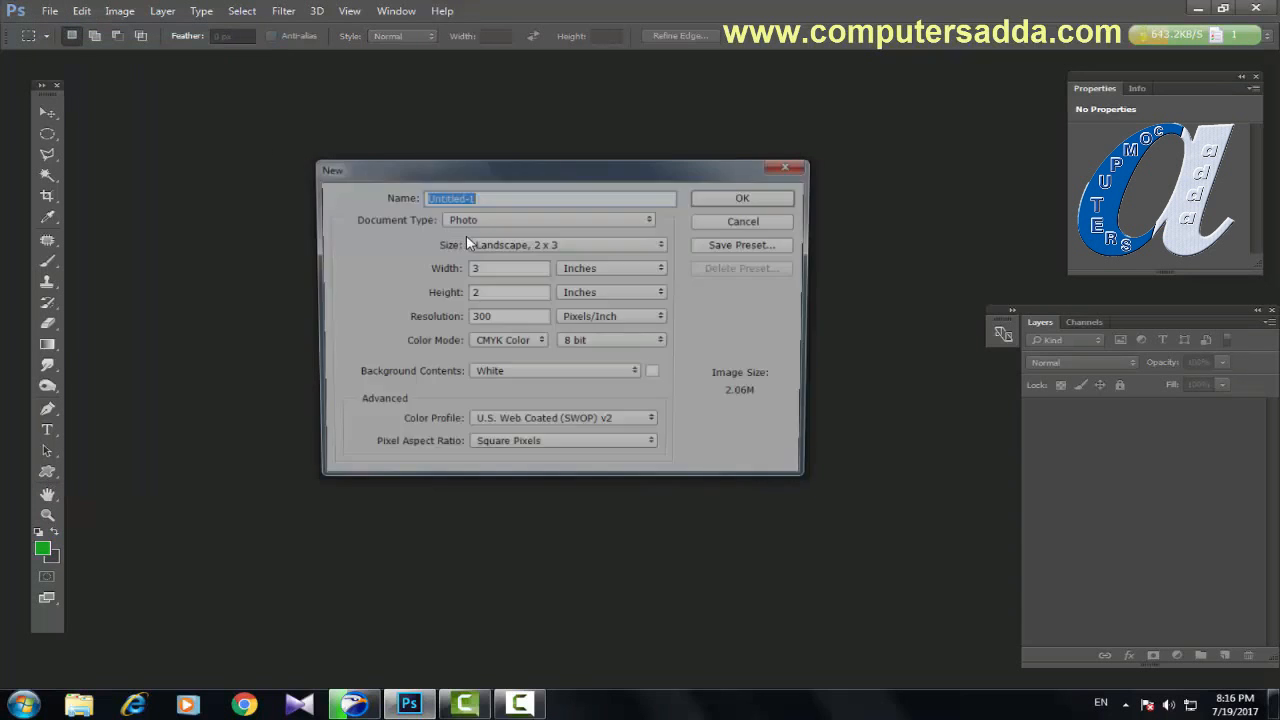
left_click(746, 198)
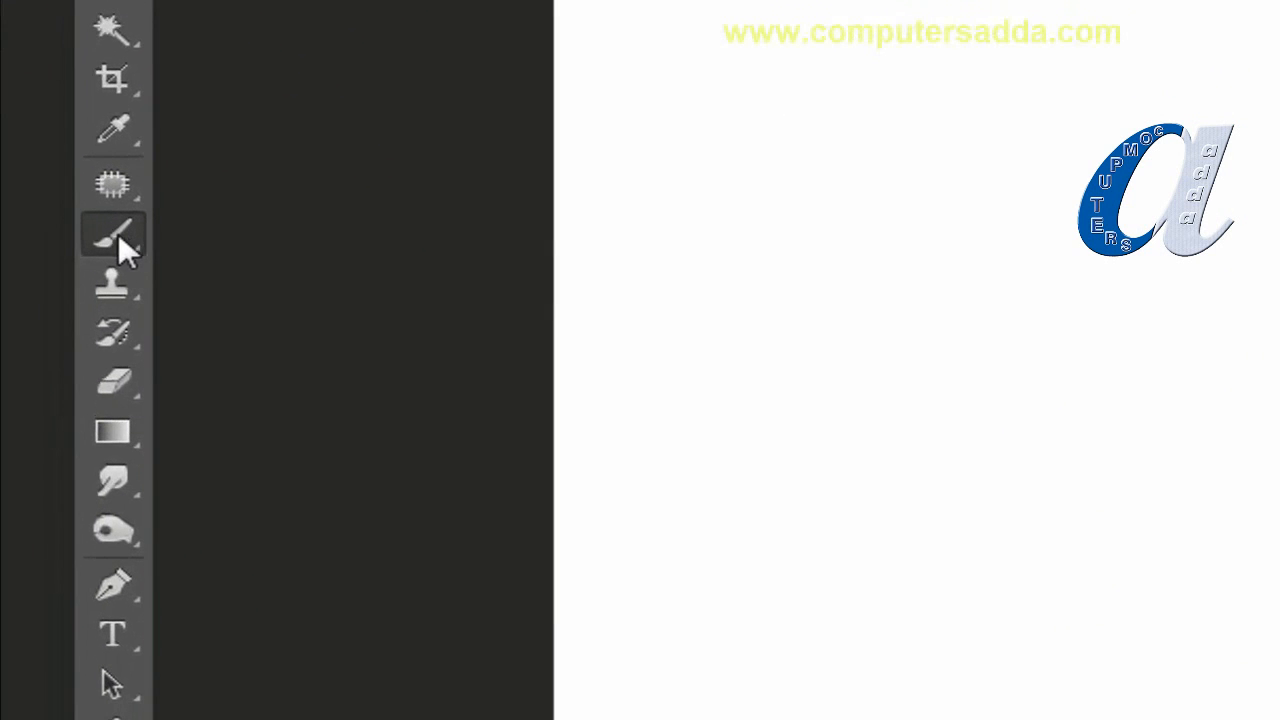
Activate the Brush tool and reduce the brush size to 45 px
right_click(47, 263)
left_click(266, 238)
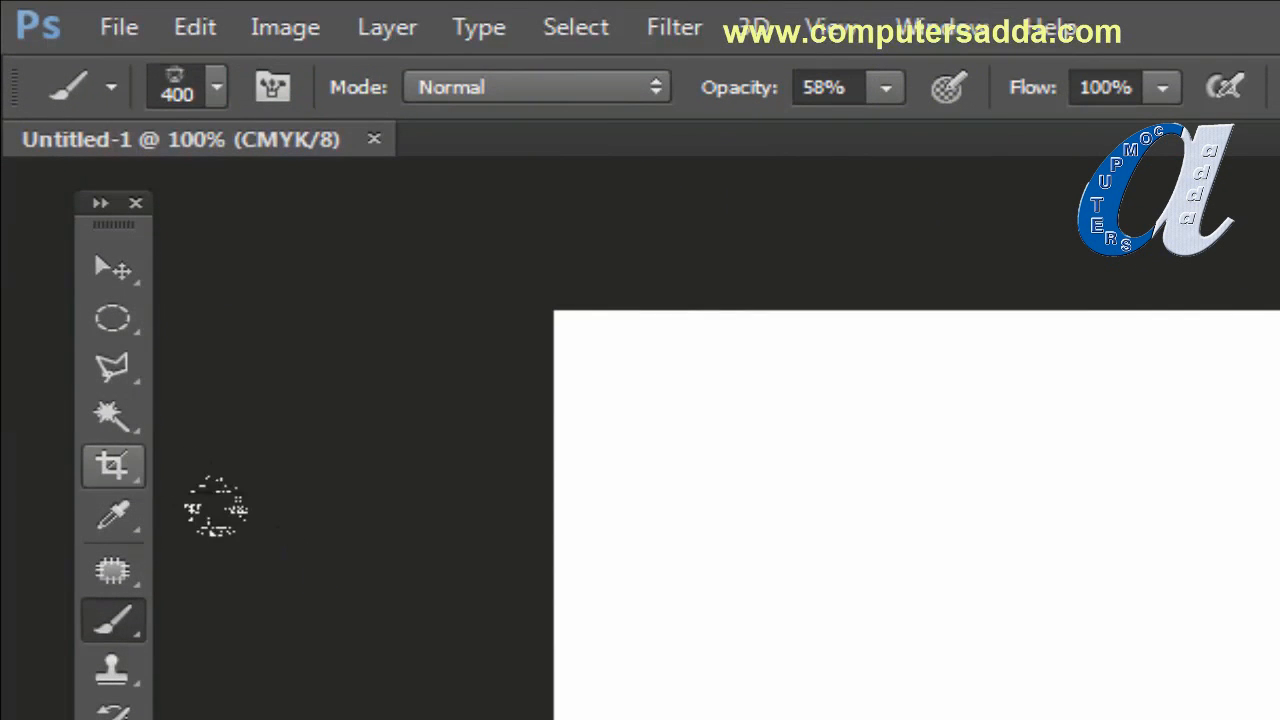
key("bracketleft")
key("bracketleft")
key("bracketleft")
key("bracketleft")
key("bracketleft")
key("bracketleft")
key("bracketleft")
key("bracketleft")
key("bracketleft")
key("bracketleft")
key("bracketleft")
key("bracketleft")
key("bracketleft")
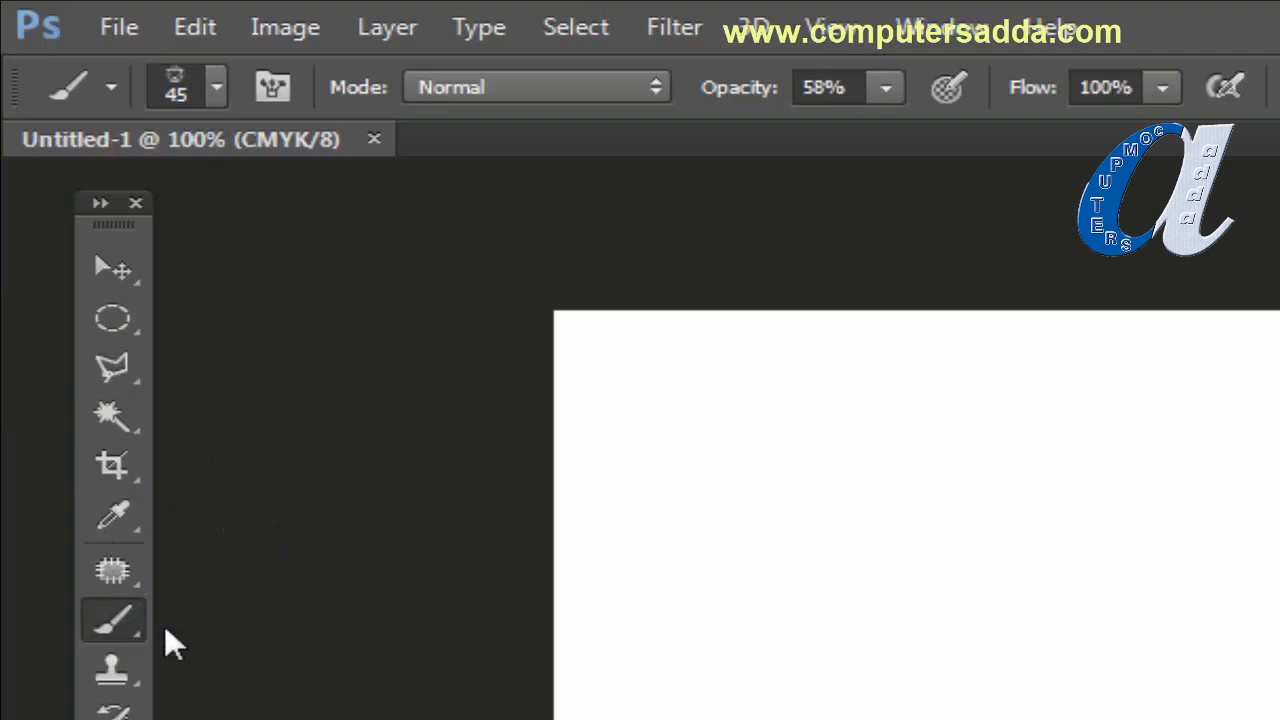
Choose a pencil-shaped tip from the brush presets and paint two wavy green strokes across the canvas, one below the other
left_click(212, 88)
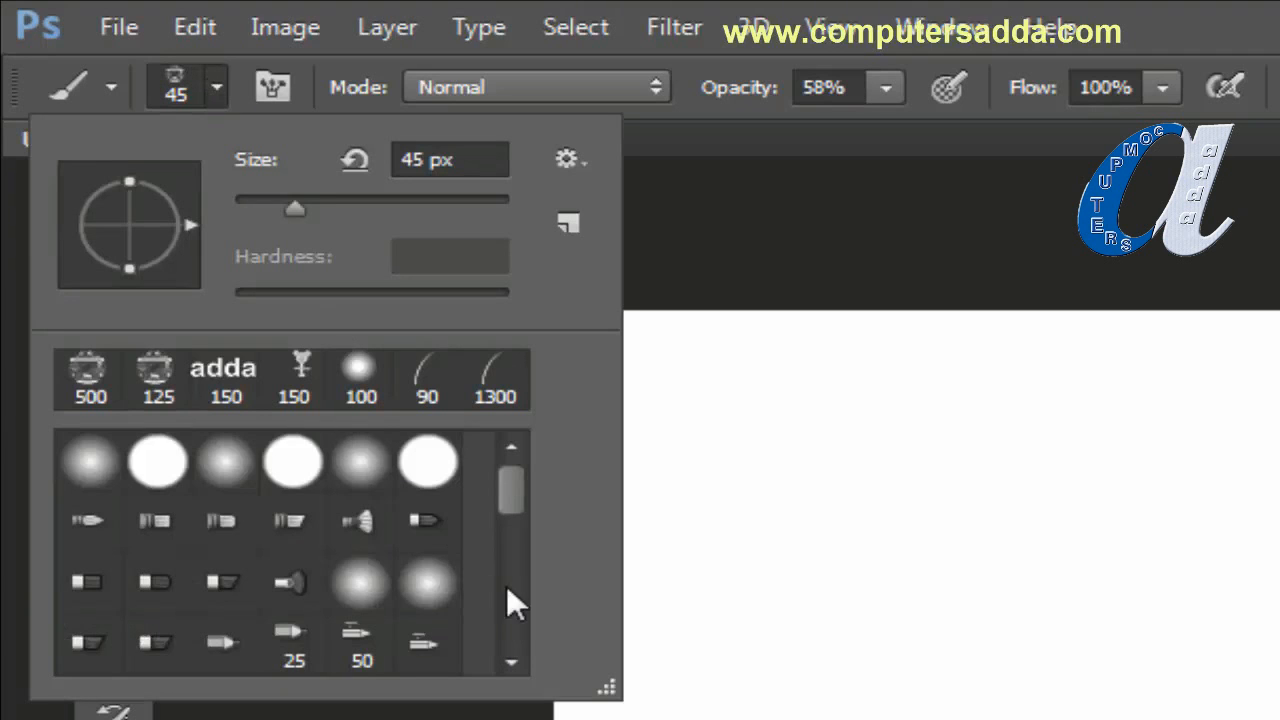
mouse_move(513, 471)
left_mouse_down()
mouse_move(511, 610)
mouse_move(528, 543)
left_mouse_up()
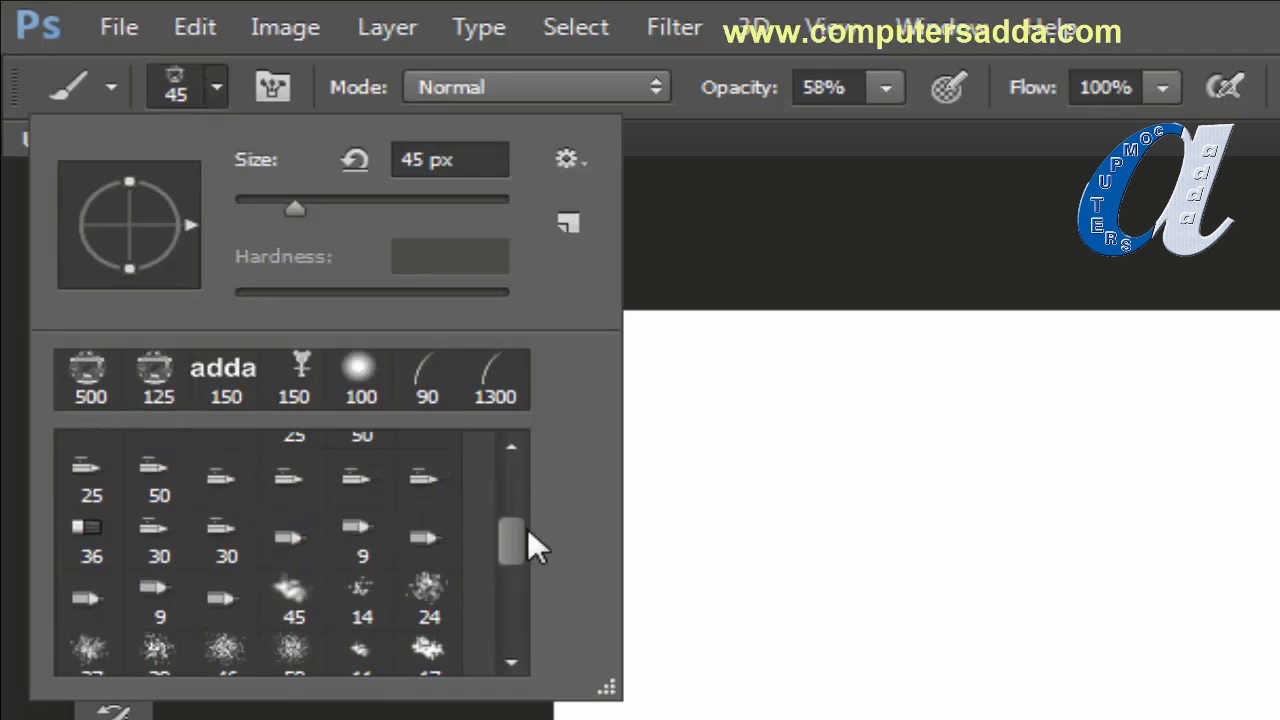
left_click(435, 542)
key("Return")
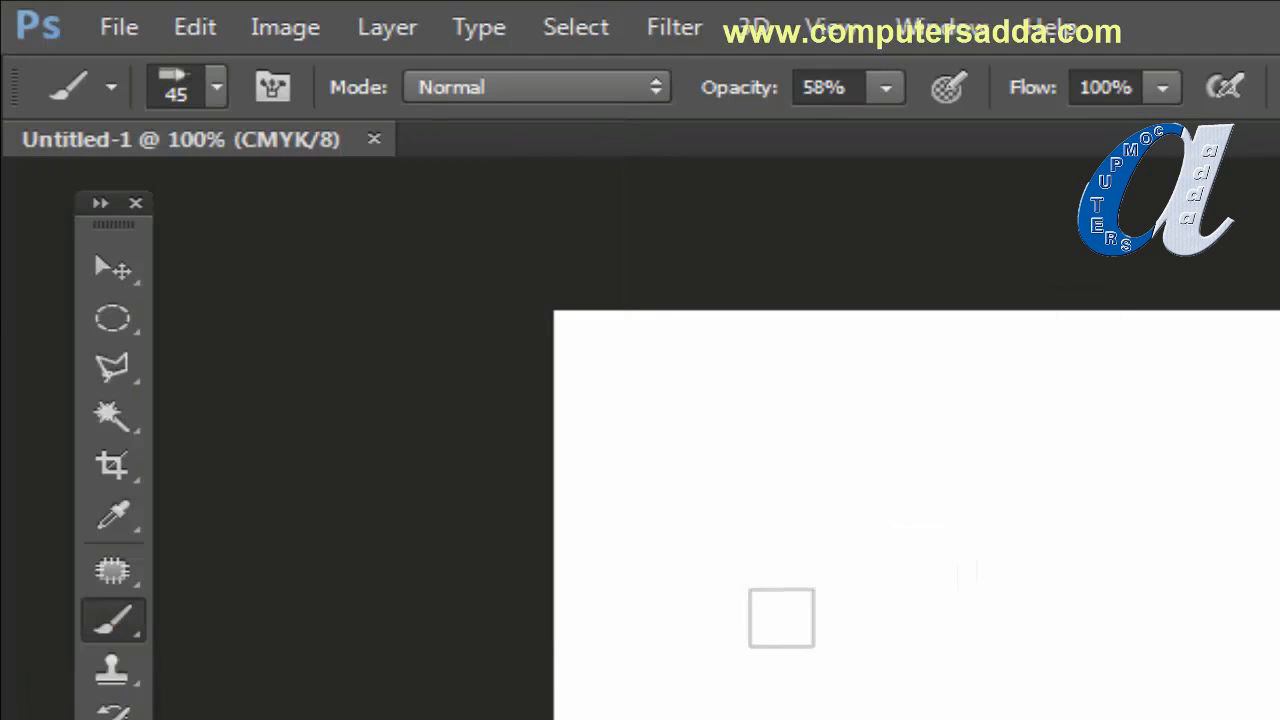
left_click_drag(714, 620, 1270, 592)
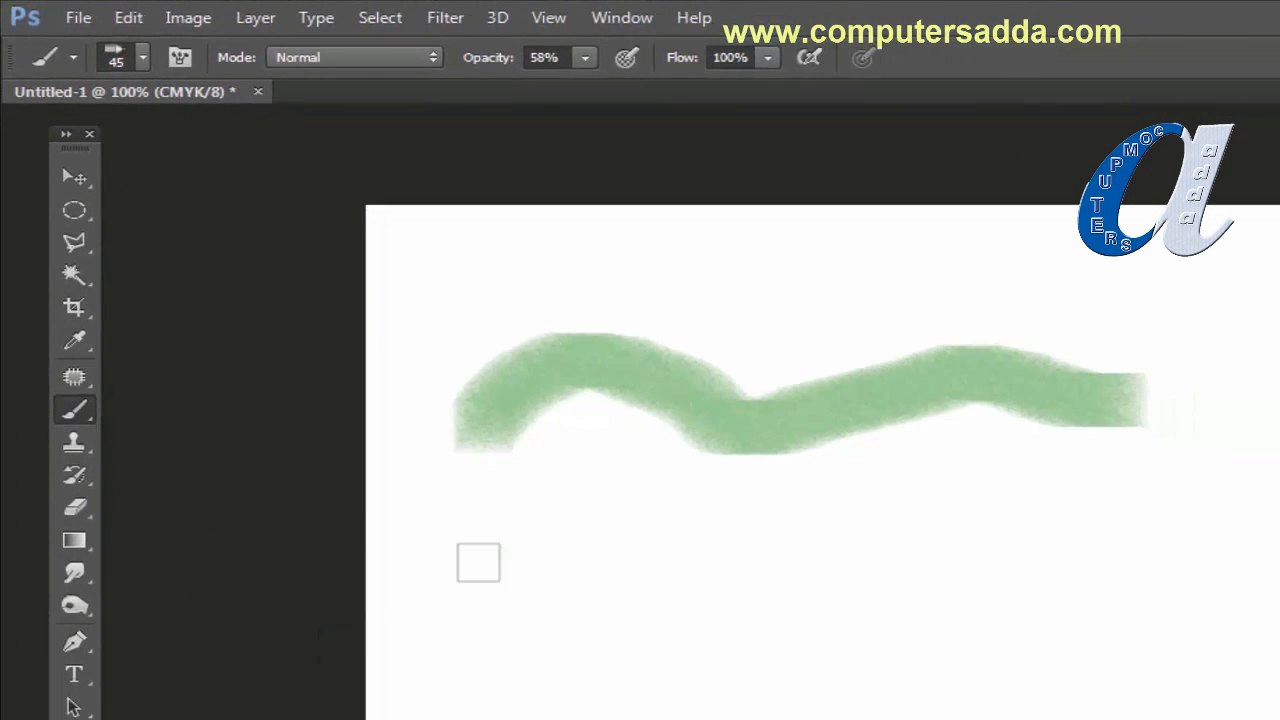
mouse_move(548, 530)
left_mouse_down()
mouse_move(958, 480)
mouse_move(1272, 500)
left_mouse_up()
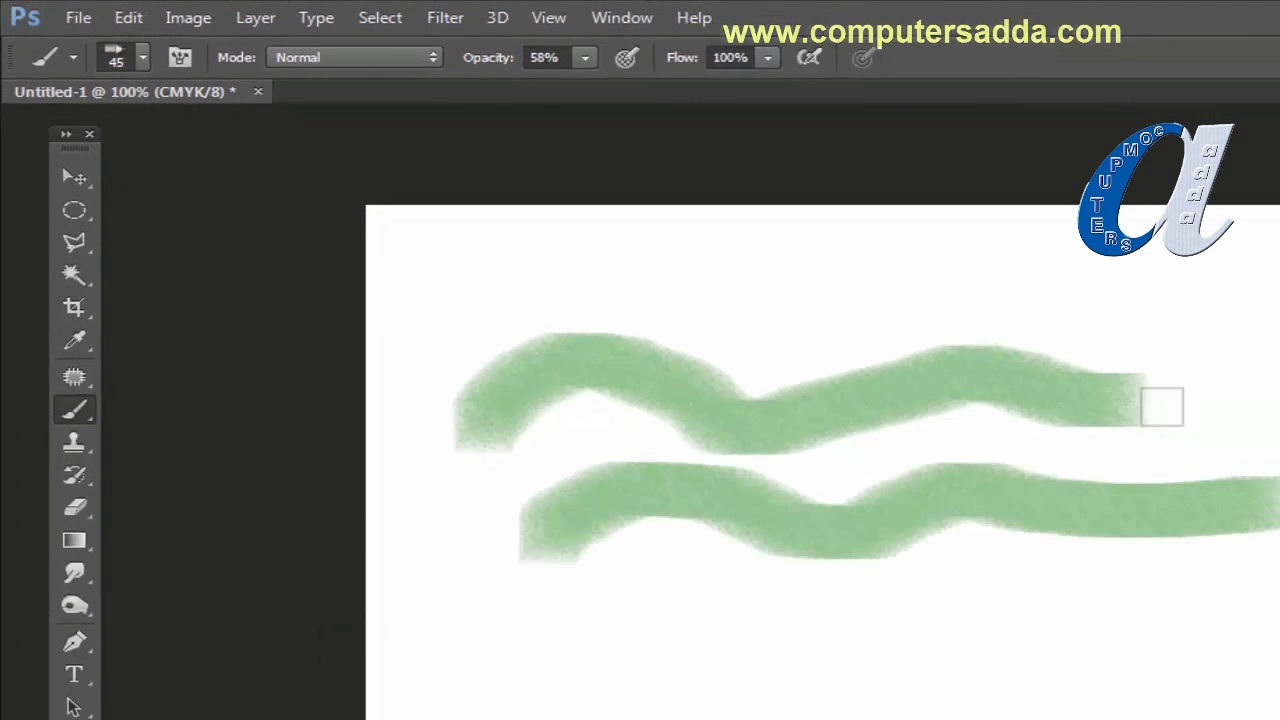
left_click(143, 57)
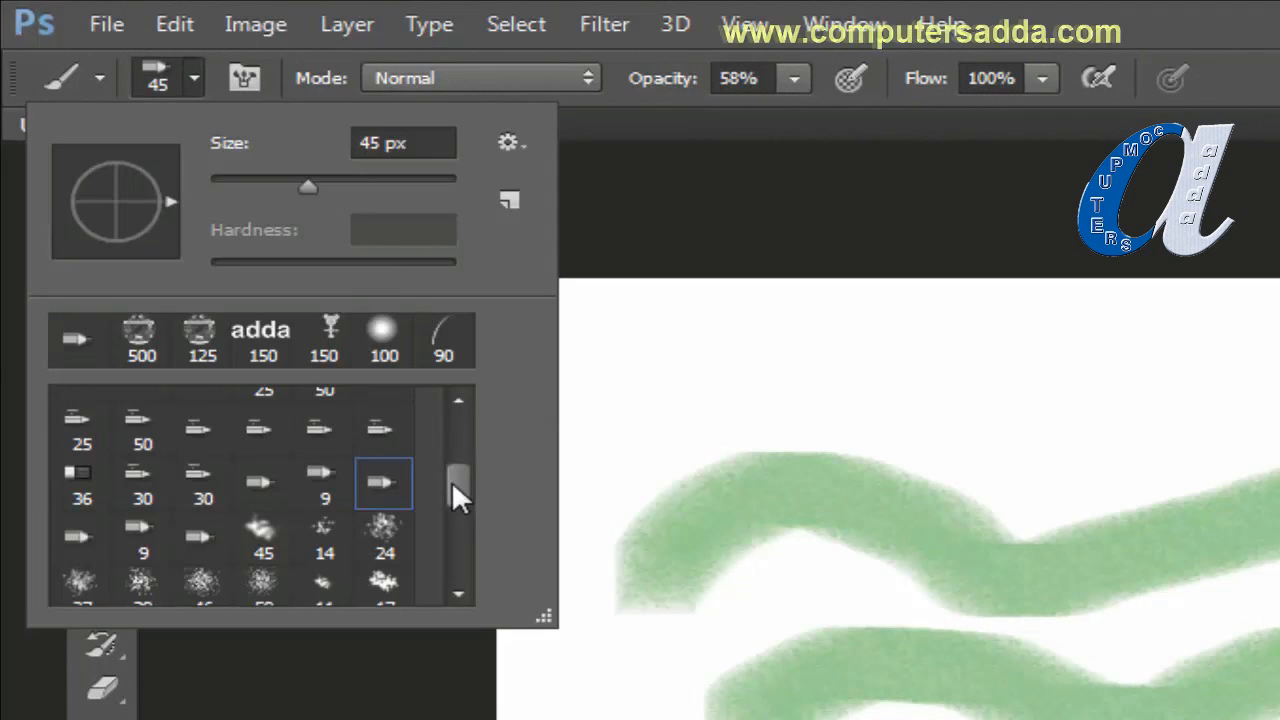
mouse_move(452, 481)
left_mouse_down()
mouse_move(467, 576)
mouse_move(478, 434)
left_mouse_up()
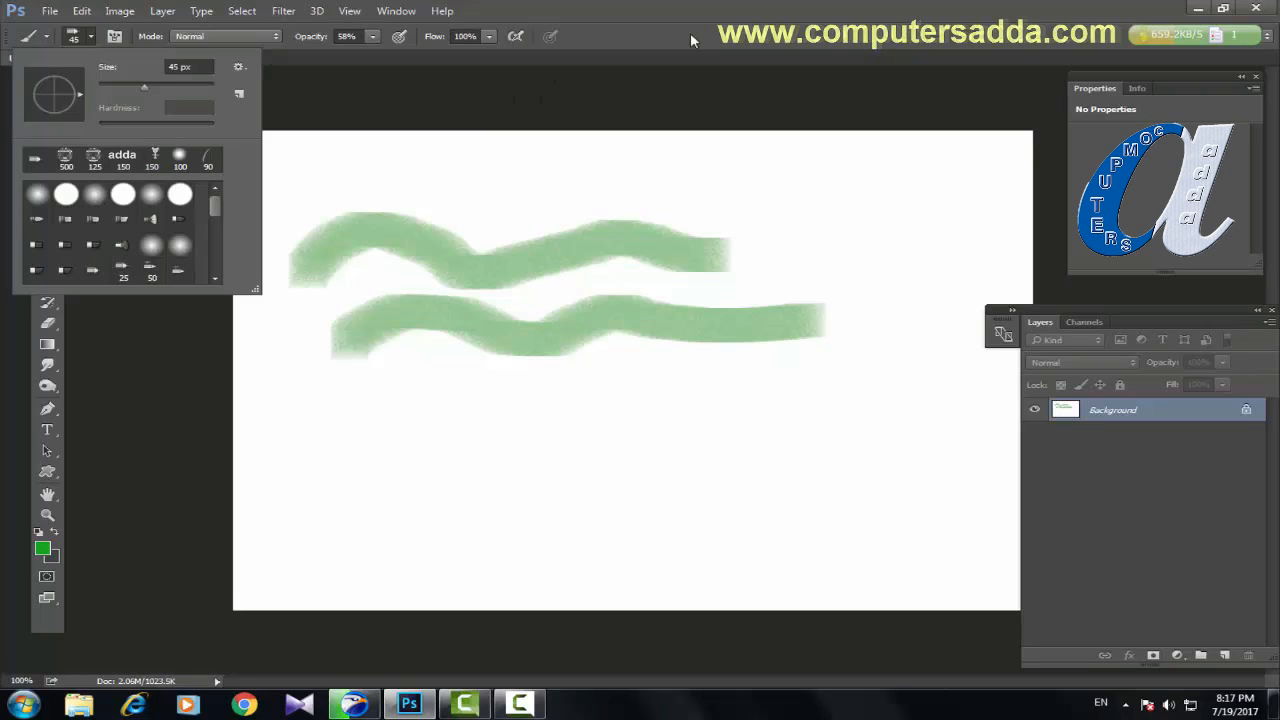
left_click(716, 17)
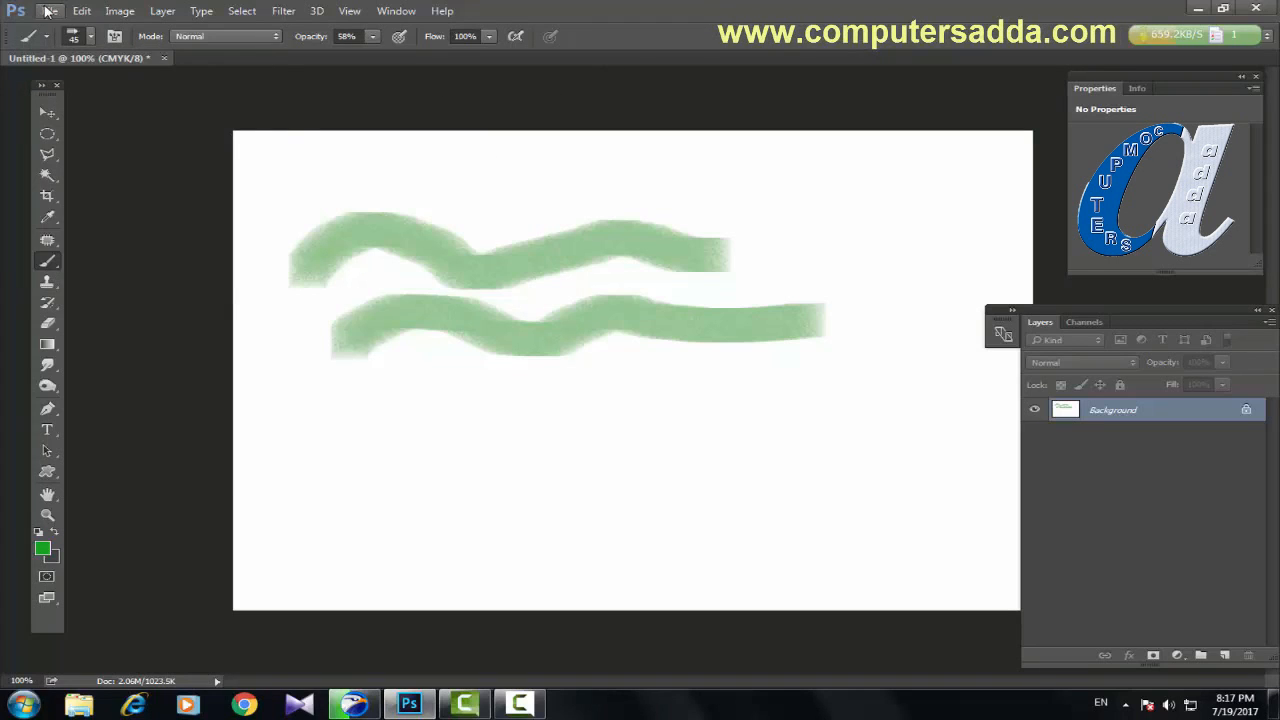
Create a second blank document with the default settings offered and add a new empty layer to it
left_click(49, 10)
left_click(50, 24)
left_click(720, 200)
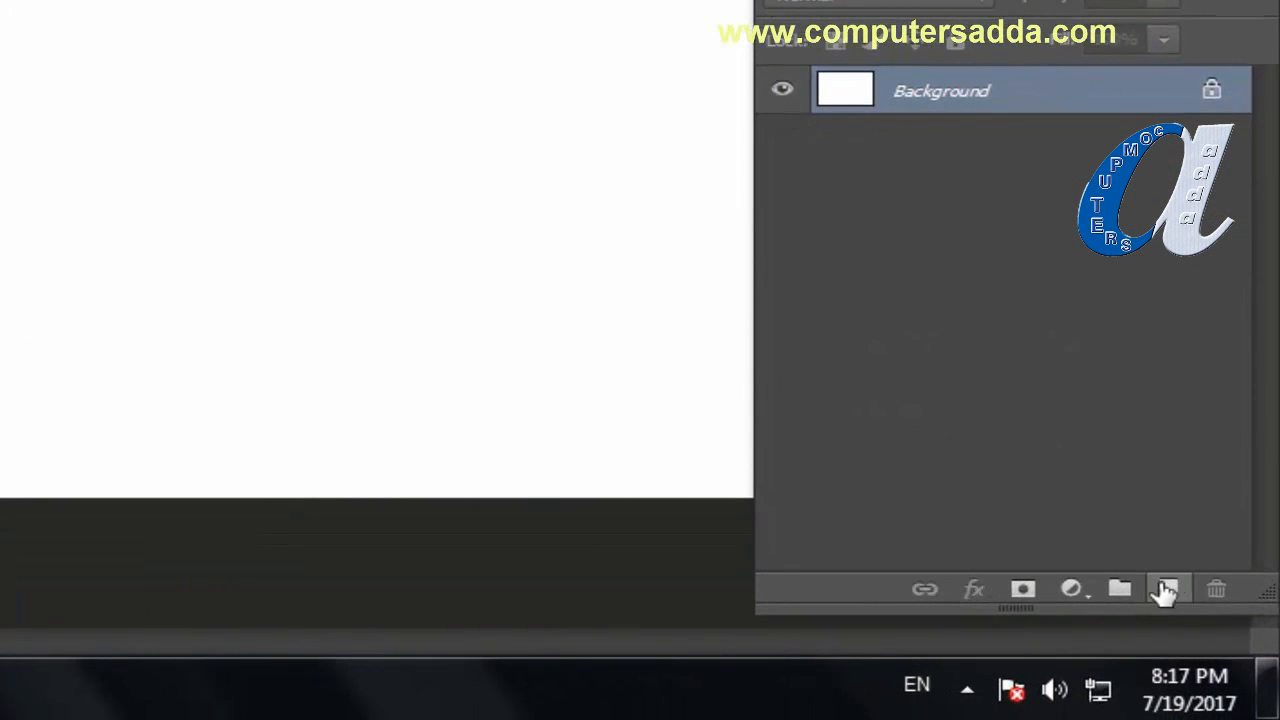
left_click(1168, 590)
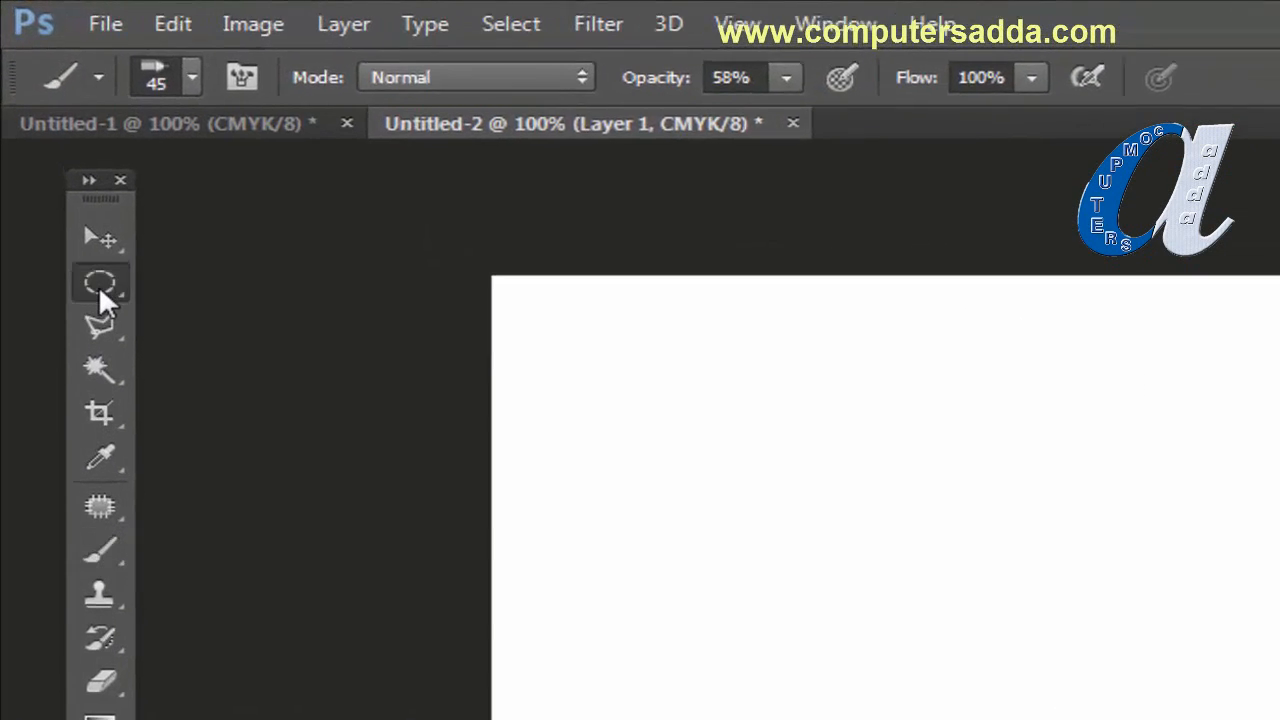
With the Elliptical Marquee, select a large round head and add two smaller circles as ears to the selection
left_click_drag(102, 296, 190, 318)
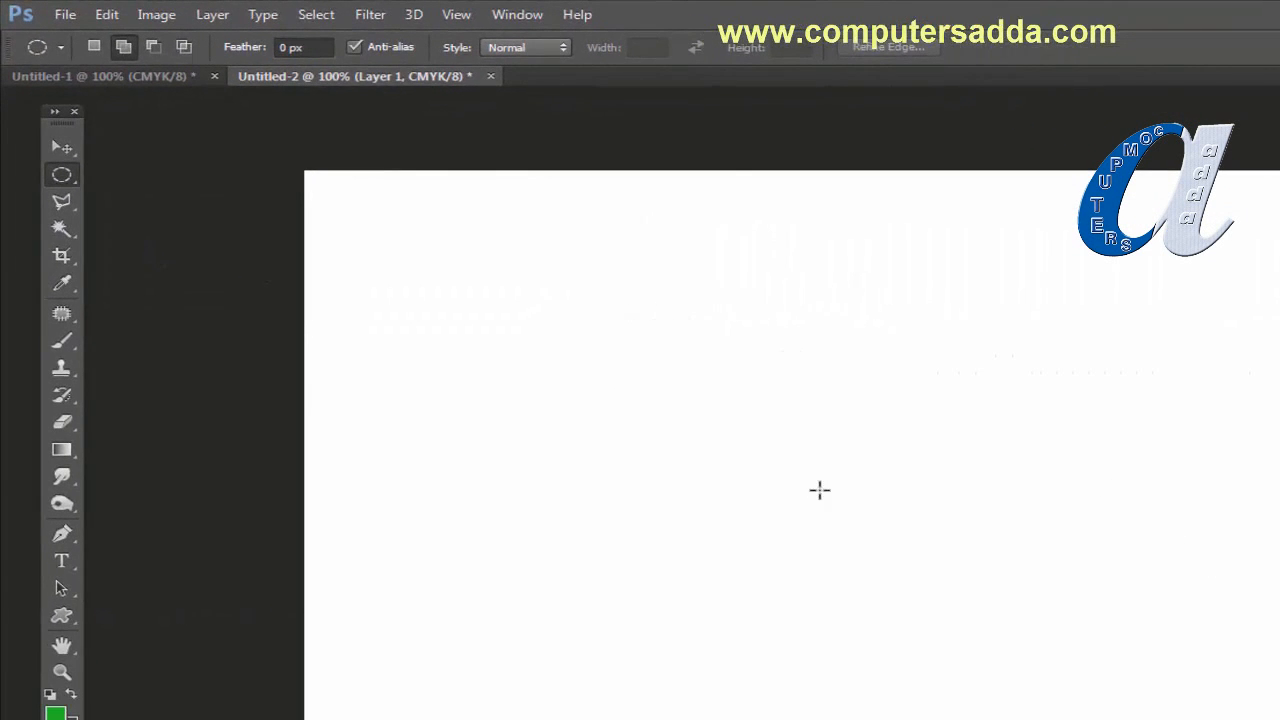
left_click_drag(819, 490, 931, 554)
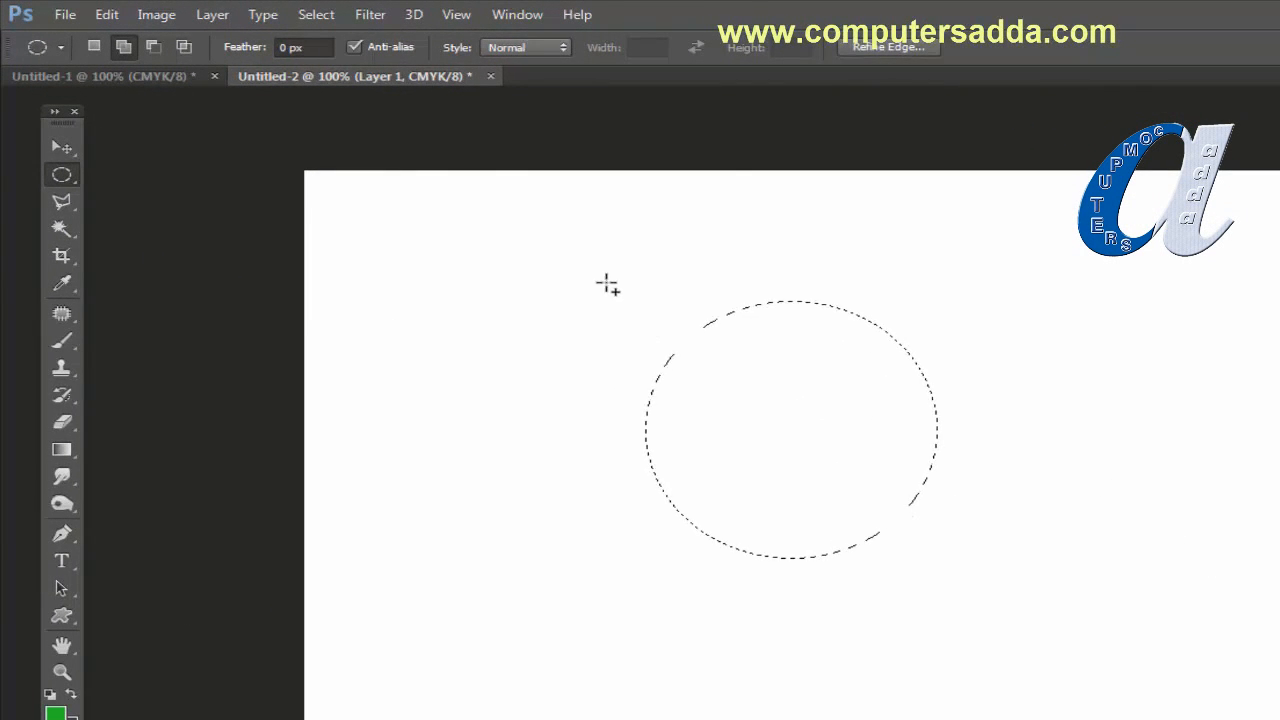
left_click_drag(601, 287, 761, 417)
left_click_drag(901, 275, 1057, 423)
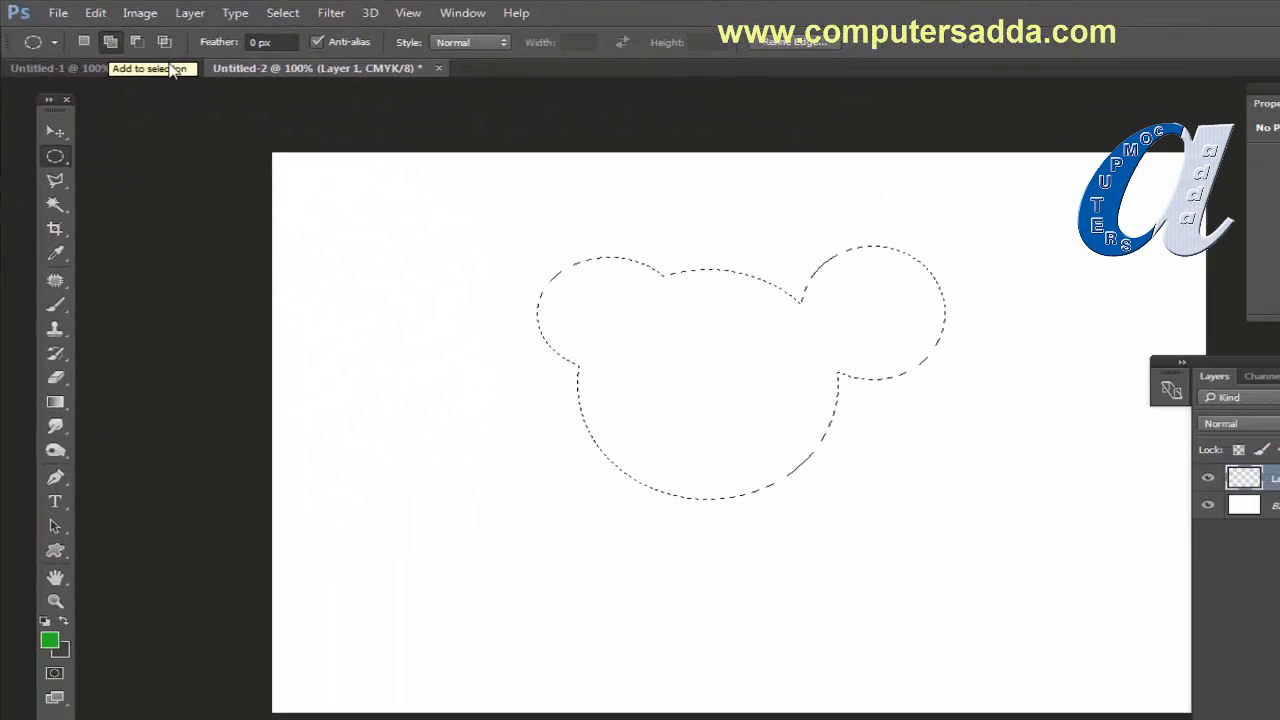
Extend the selection with an oval body below the head, two small arms at its sides and an ellipse at its base
left_click_drag(597, 423, 818, 662)
left_click_drag(553, 540, 612, 578)
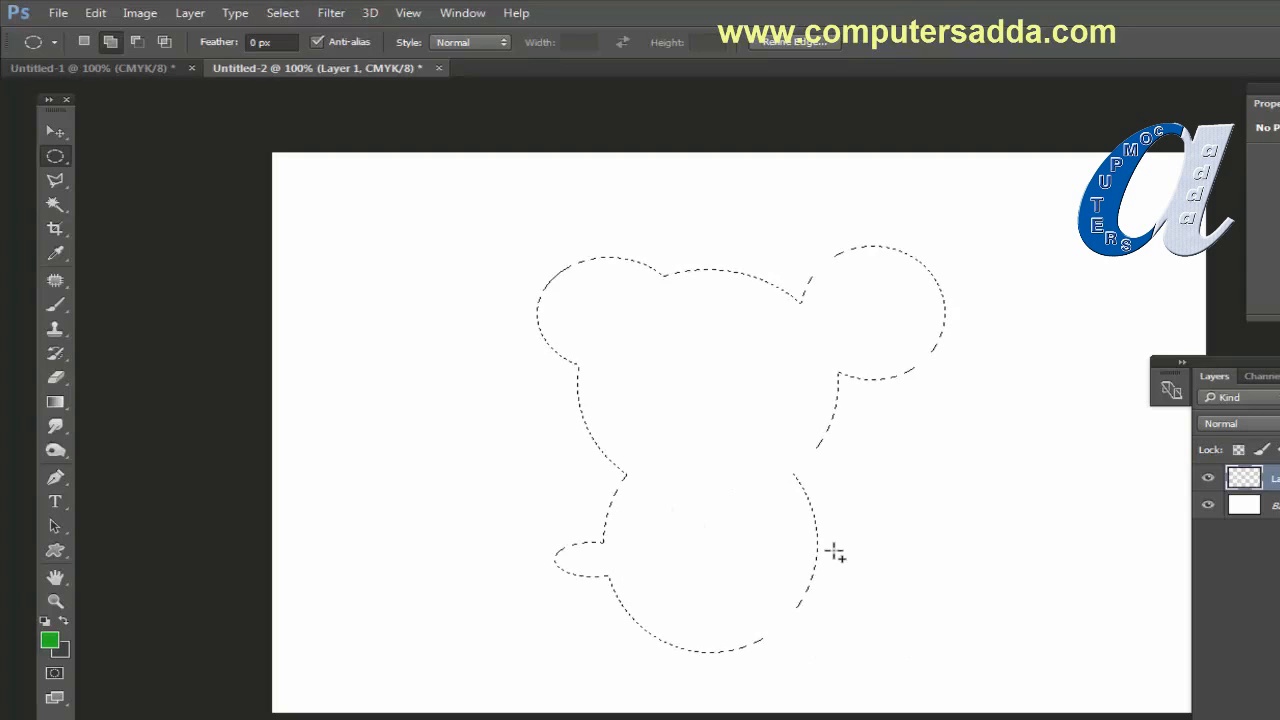
left_click_drag(815, 546, 878, 577)
left_click_drag(651, 643, 760, 686)
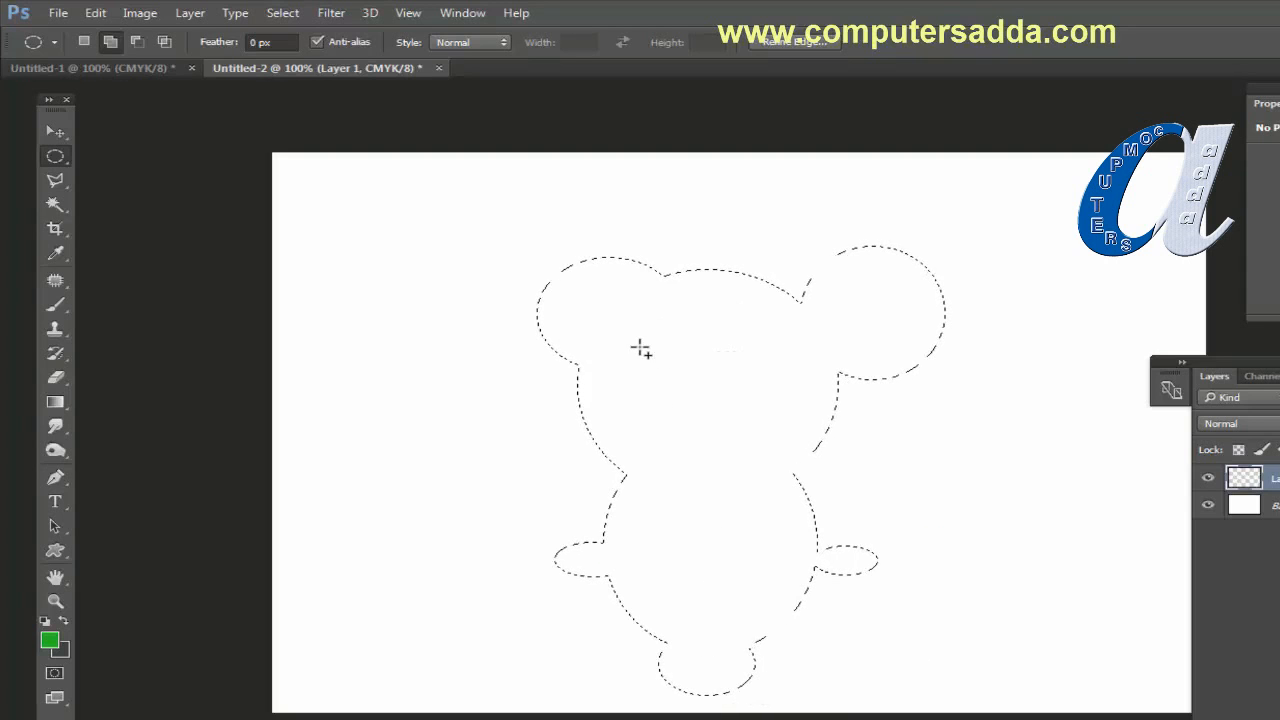
left_click_drag(641, 349, 679, 373)
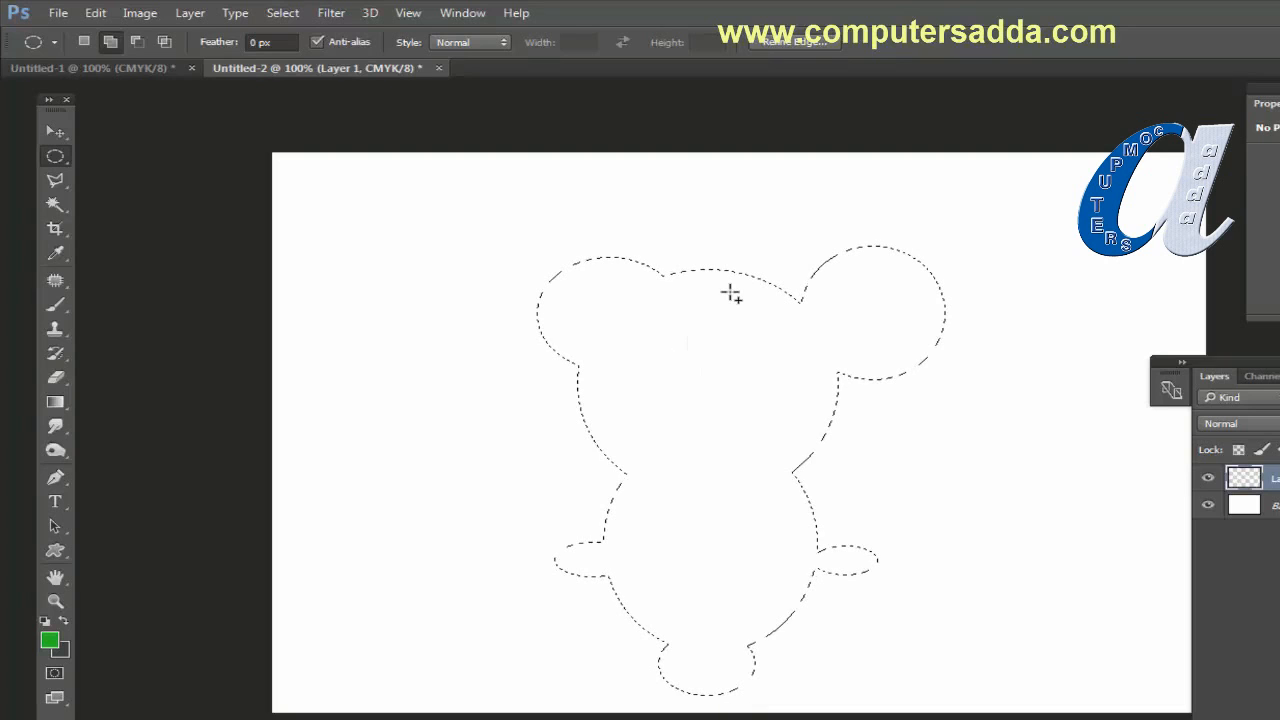
Fill the bear-shaped selection with the green foreground color and deselect it
key("alt+BackSpace")
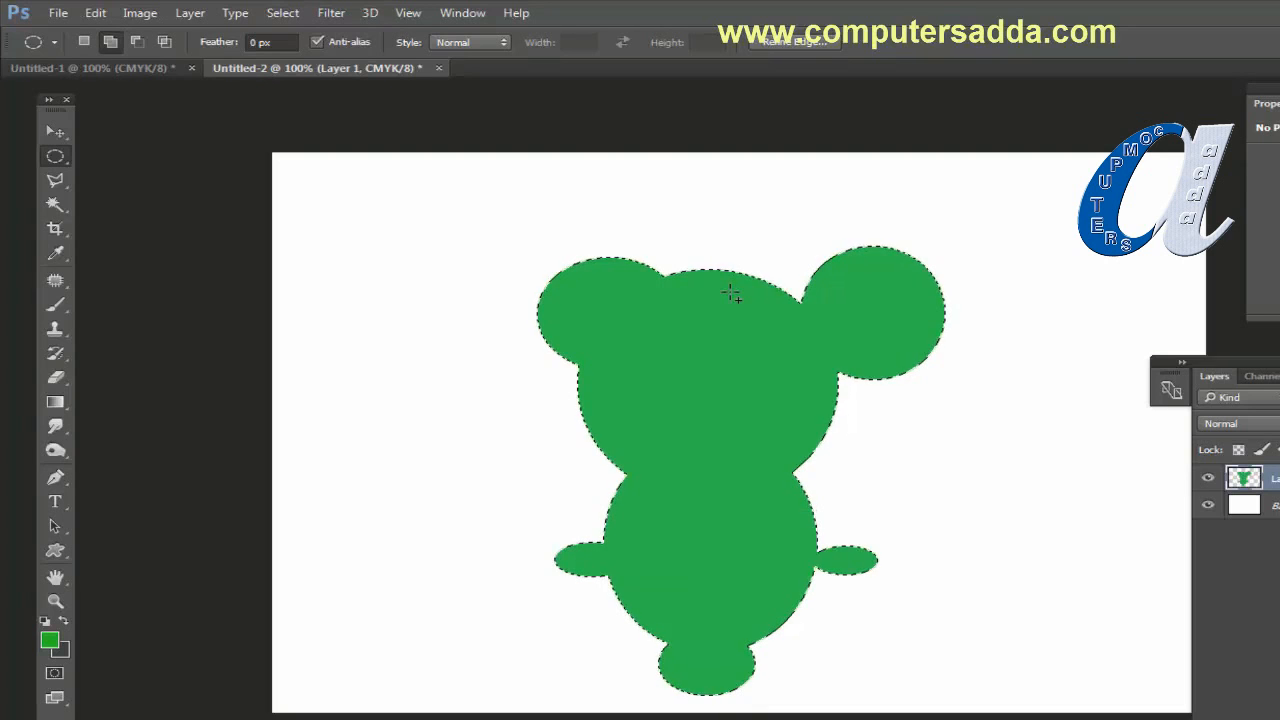
left_click_drag(651, 334, 694, 360)
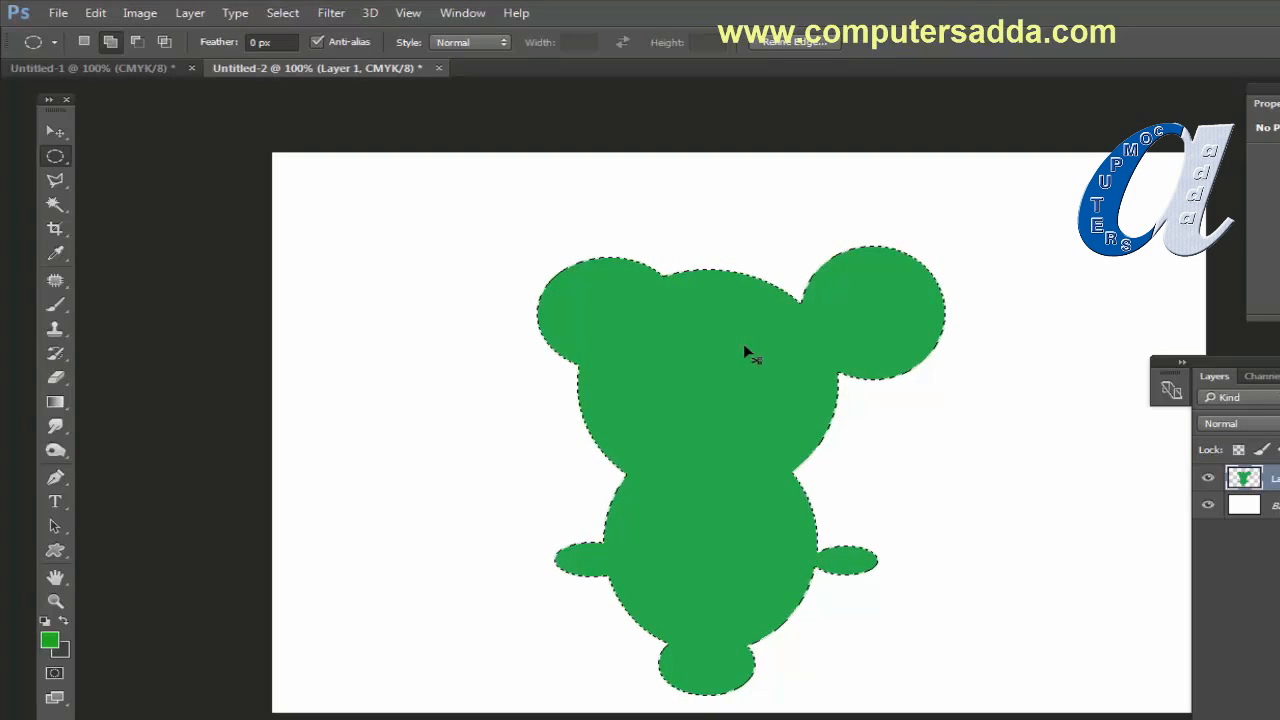
key("ctrl+d")
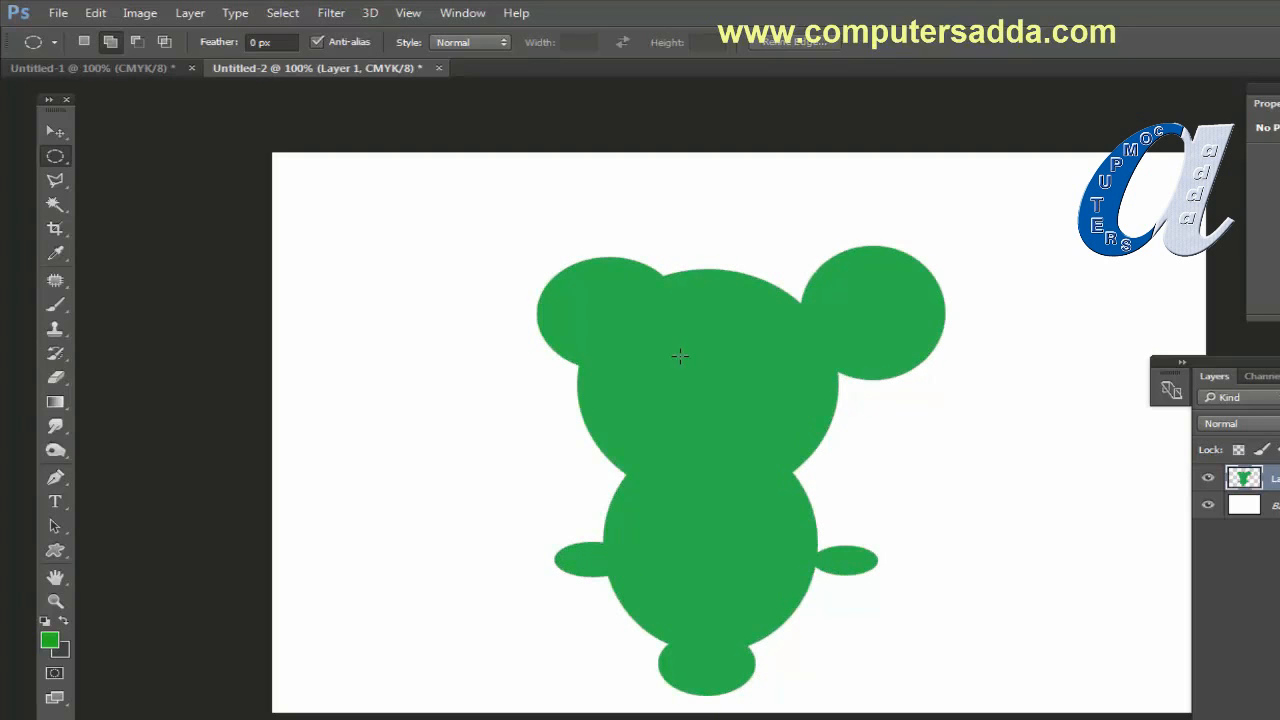
Select two small circles on the head as eyes, fill them with the dark gray background color and deselect
left_click_drag(644, 344, 754, 375)
key("ctrl+BackSpace")
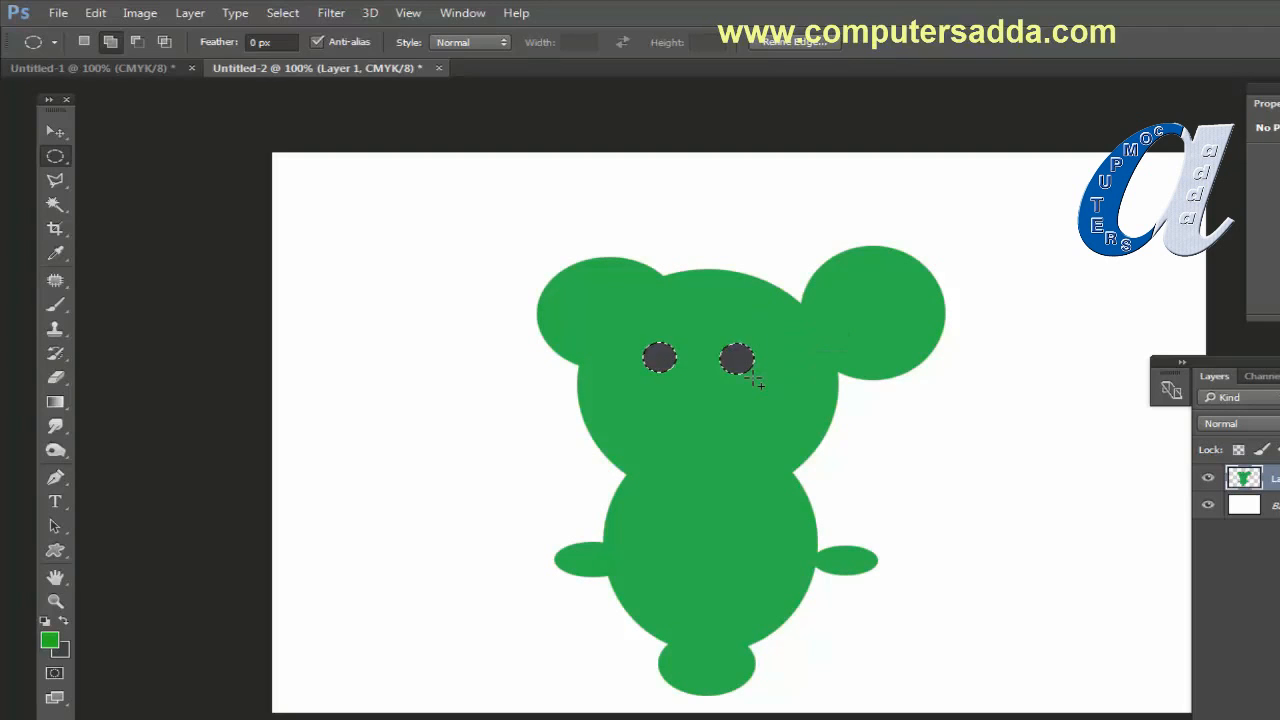
key("ctrl+d")
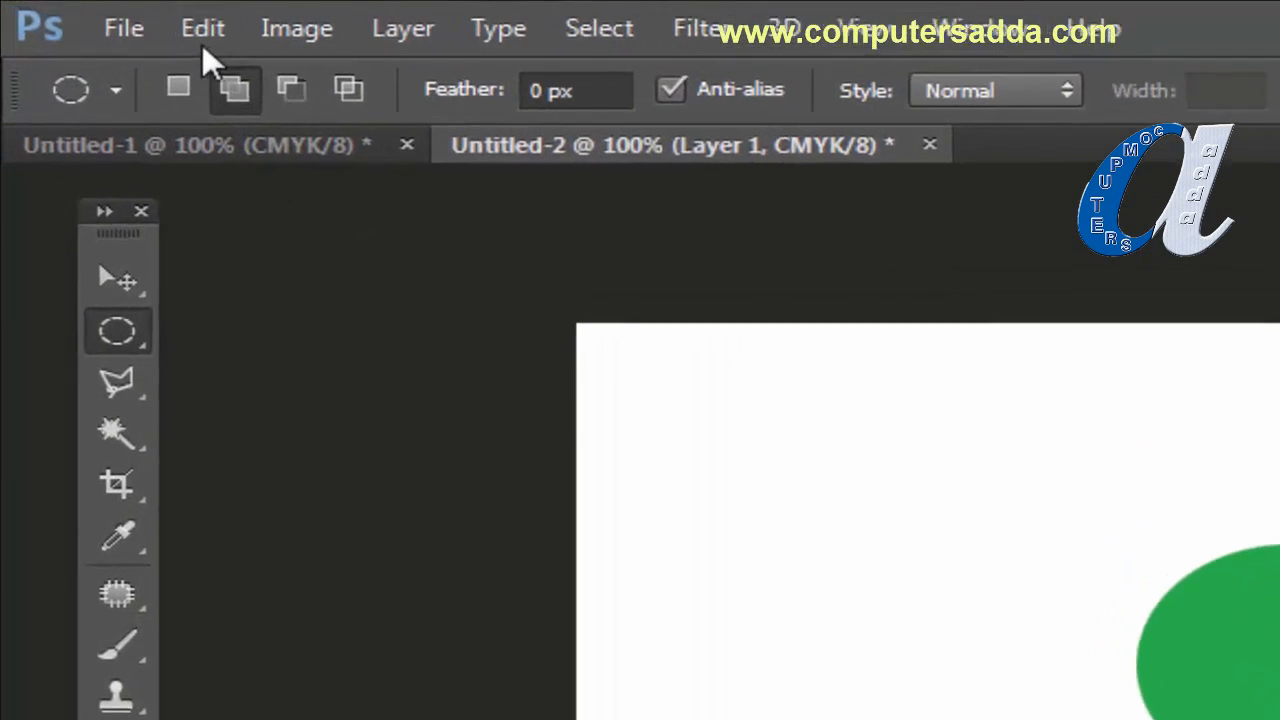
Define the bear figure as a brush preset named Sampled Brush 1
left_click(95, 12)
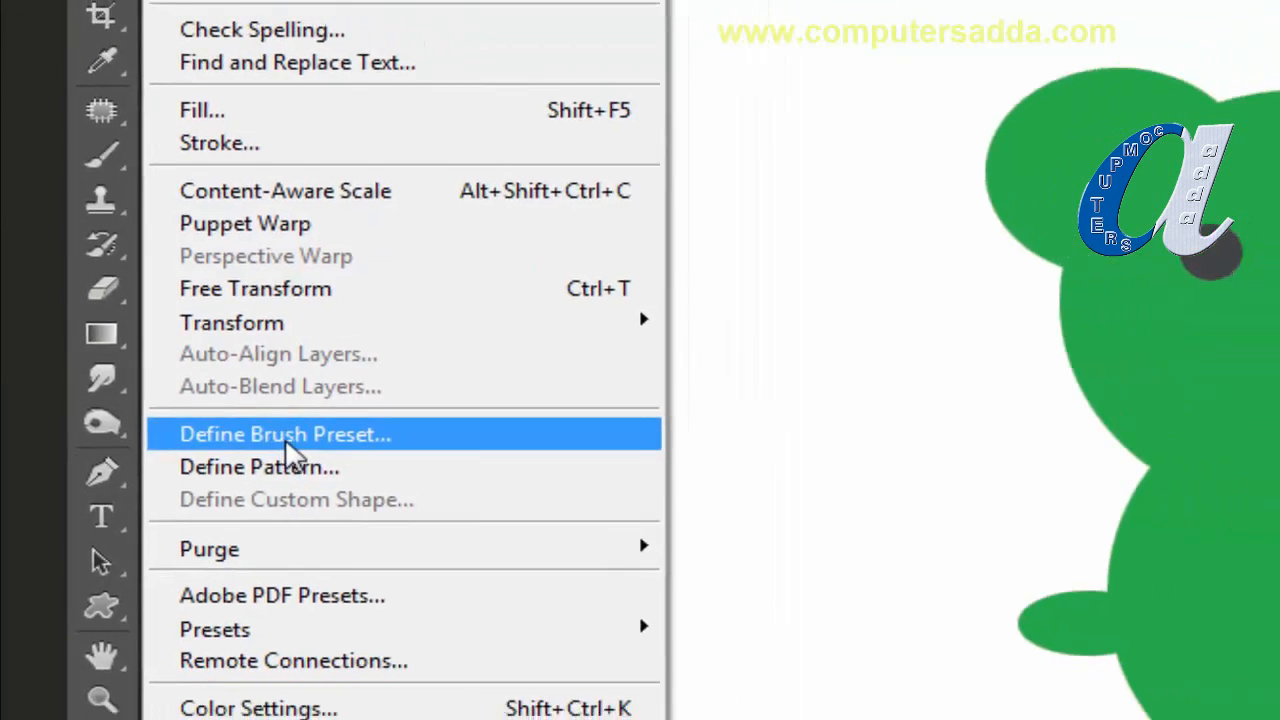
left_click(285, 436)
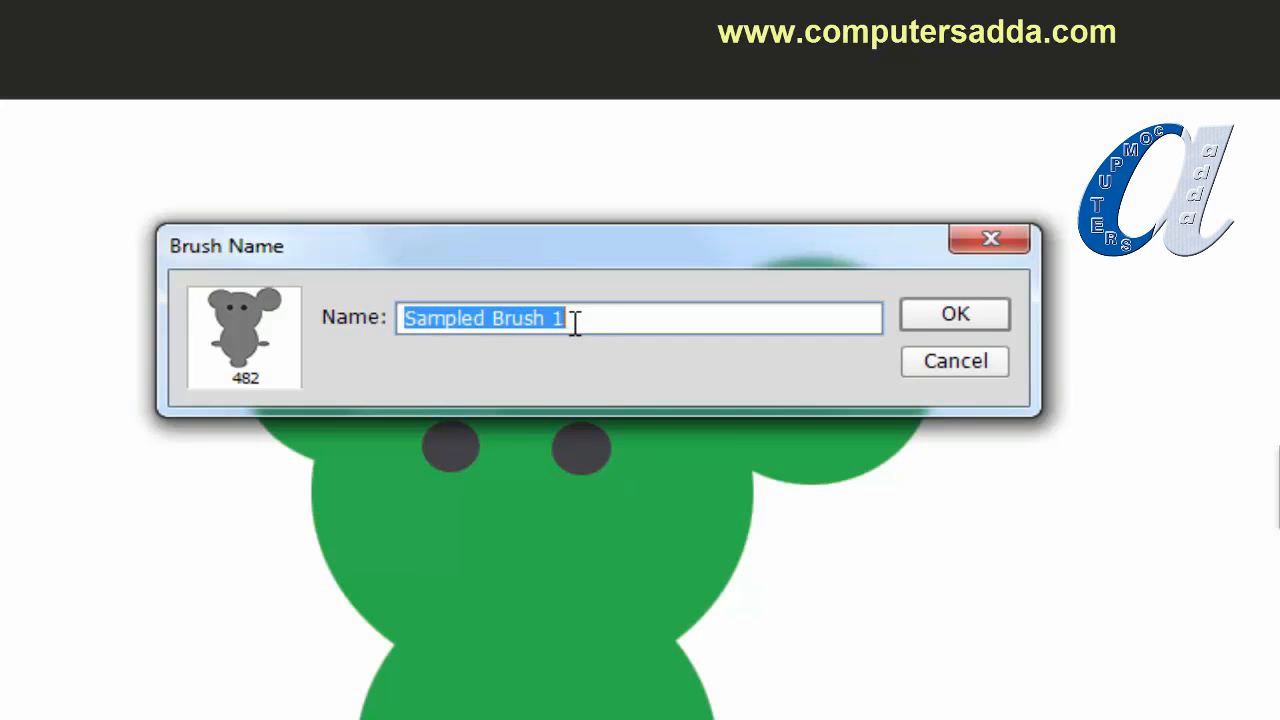
left_click(945, 320)
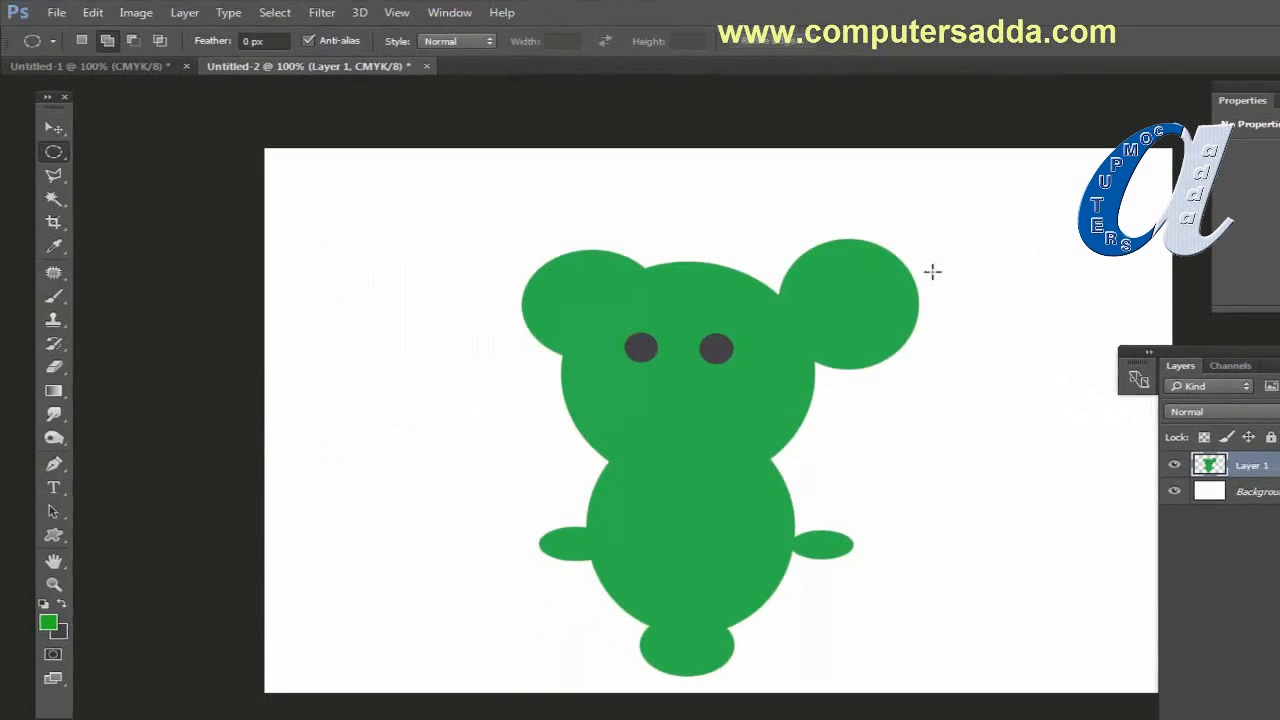
Create a third blank document with the default settings offered and activate the Brush tool
left_click(54, 13)
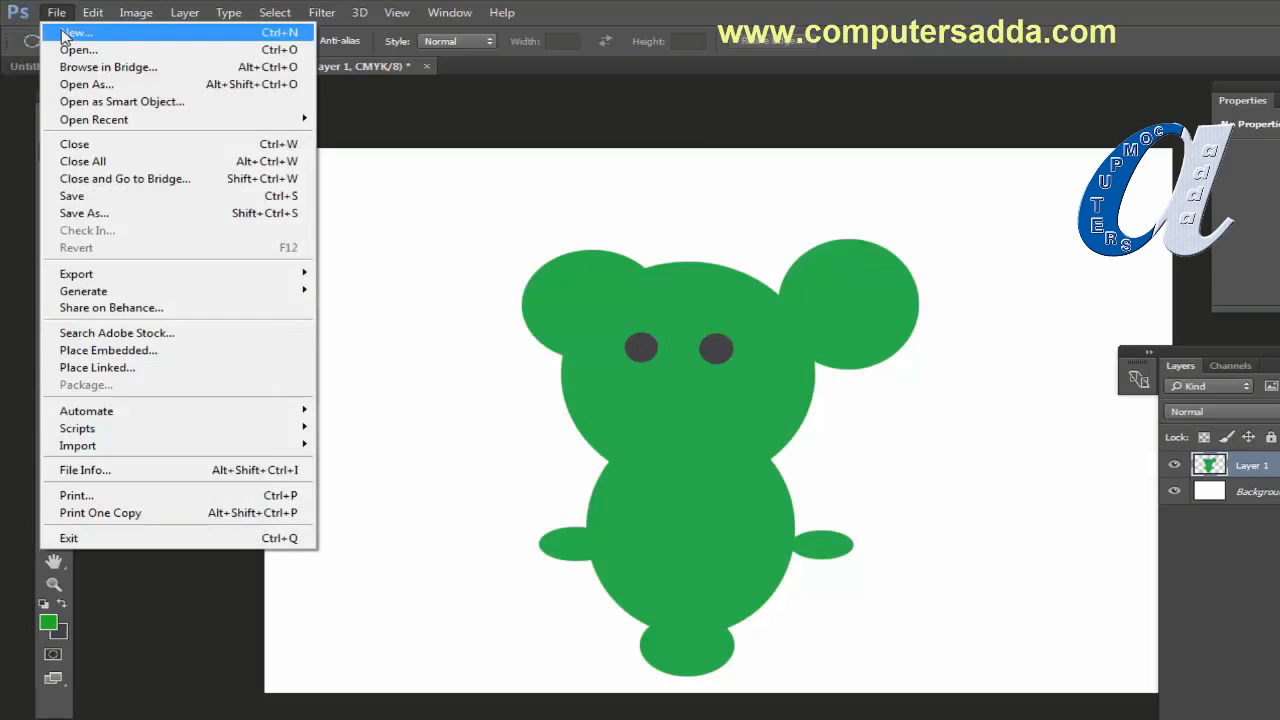
left_click(68, 33)
left_click(861, 228)
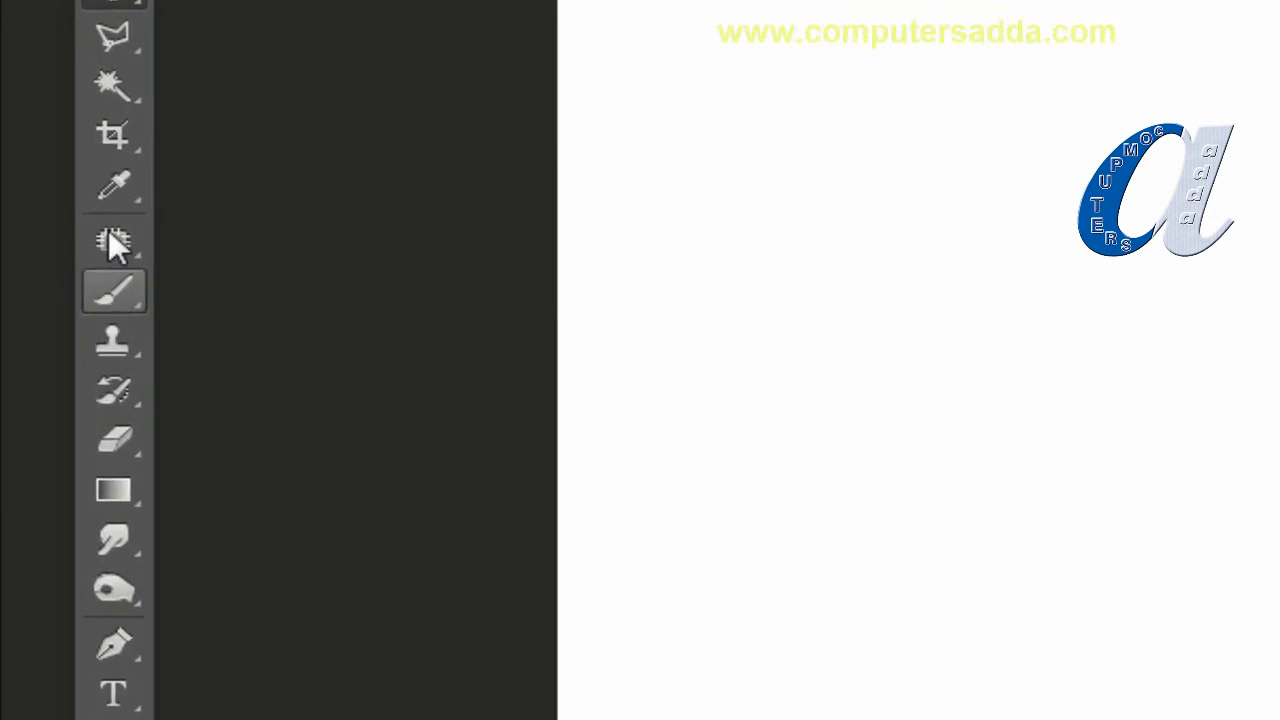
left_click(110, 310)
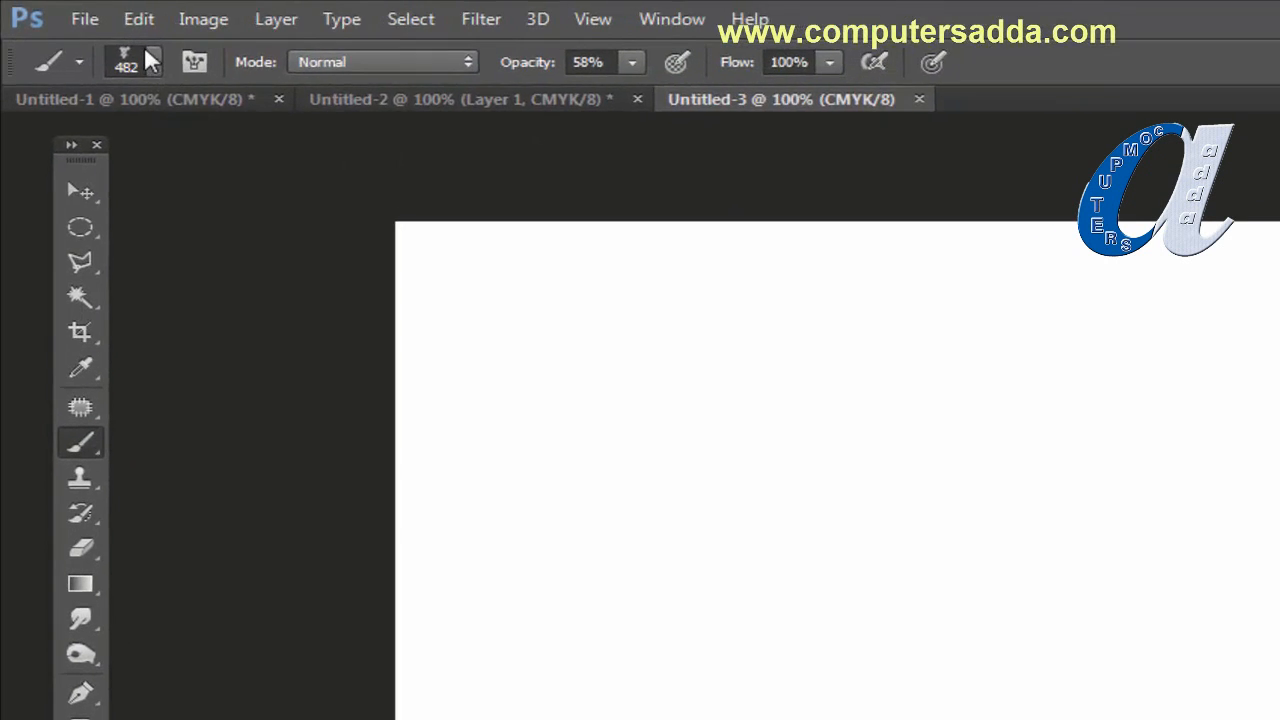
Locate the bear-shaped brush at the end of the brush presets and leave the preset list
left_click(173, 71)
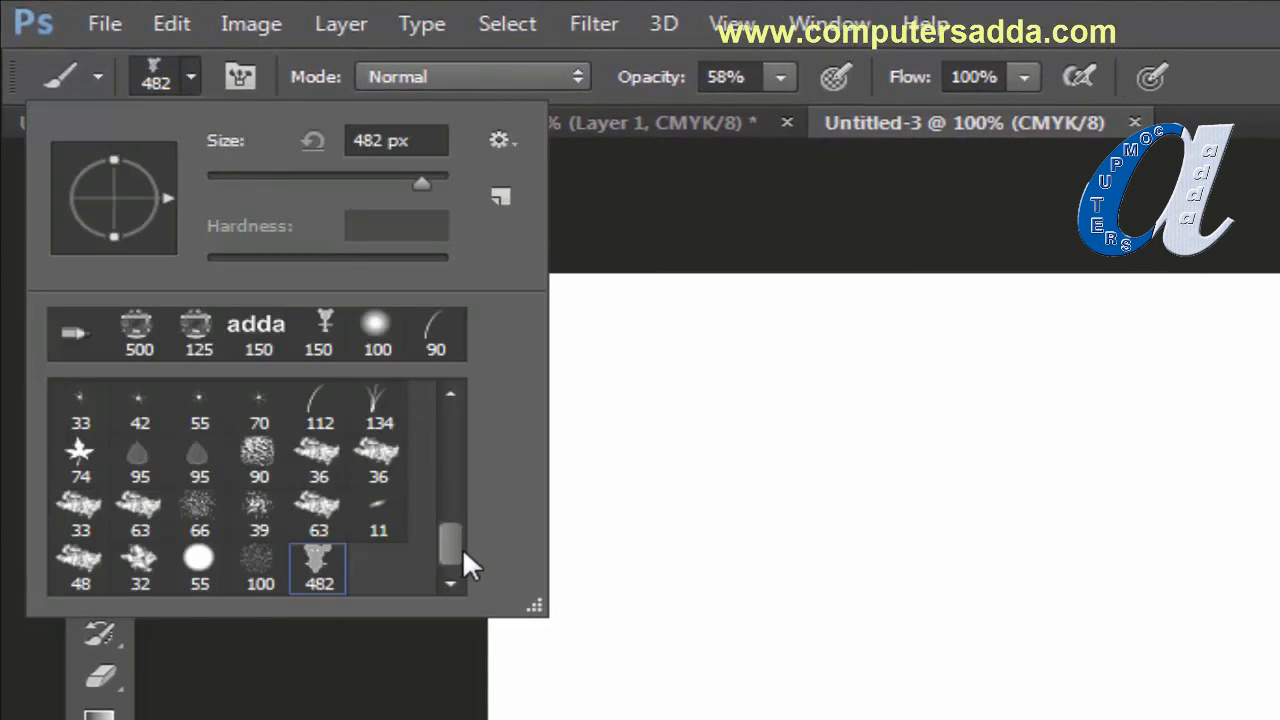
mouse_move(423, 507)
left_mouse_down()
mouse_move(418, 430)
mouse_move(449, 393)
mouse_move(446, 560)
left_mouse_up()
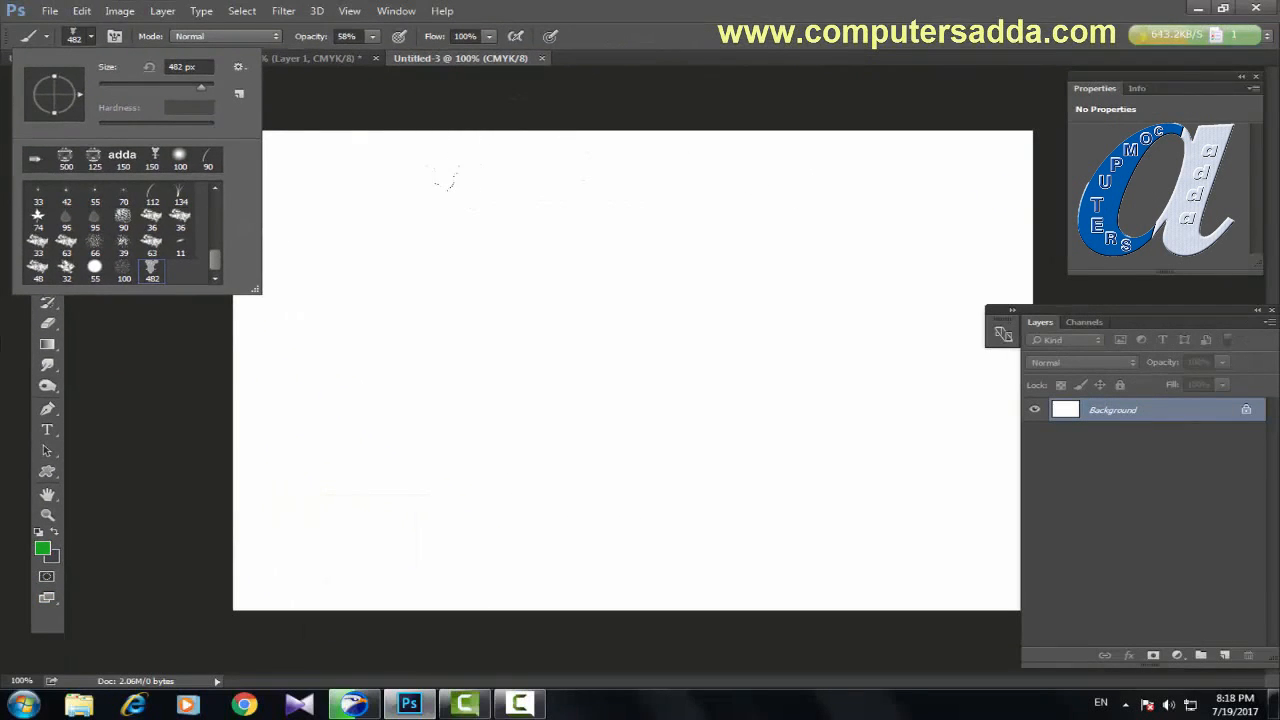
left_click(697, 28)
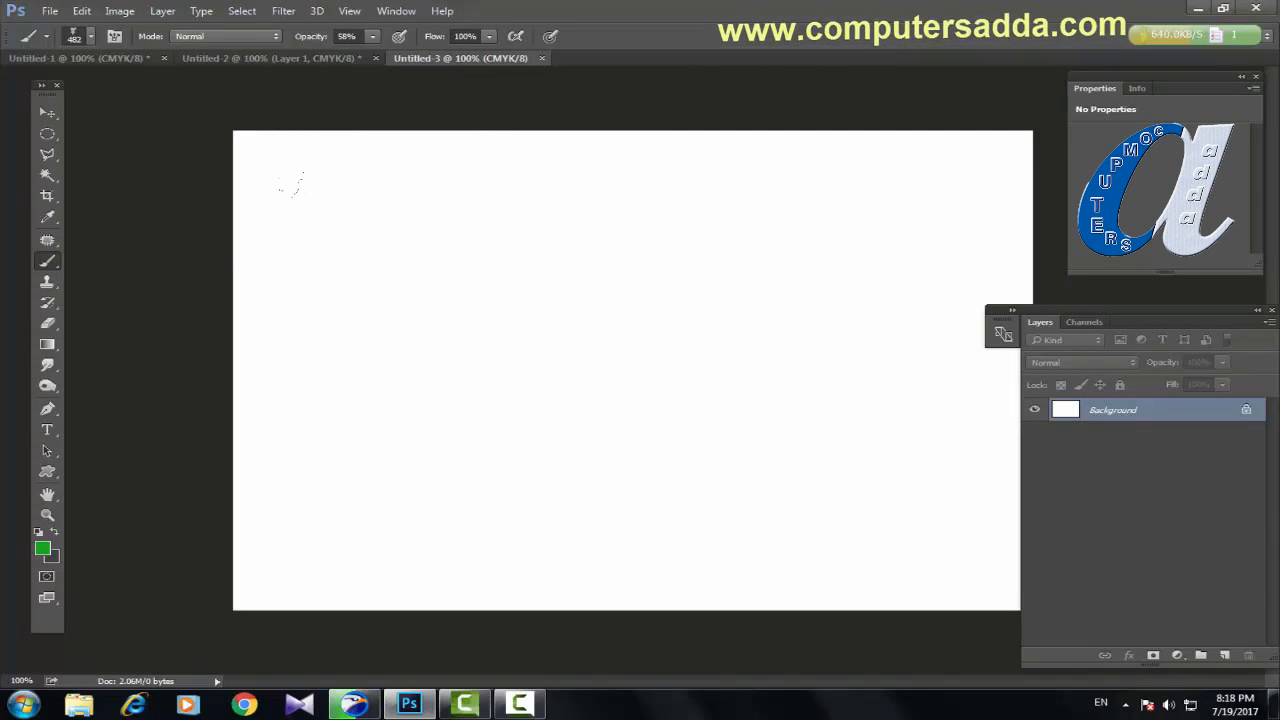
Reduce the bear brush to 200 px and stamp three green bears across the upper half of the canvas
key("bracketleft")
key("bracketleft")
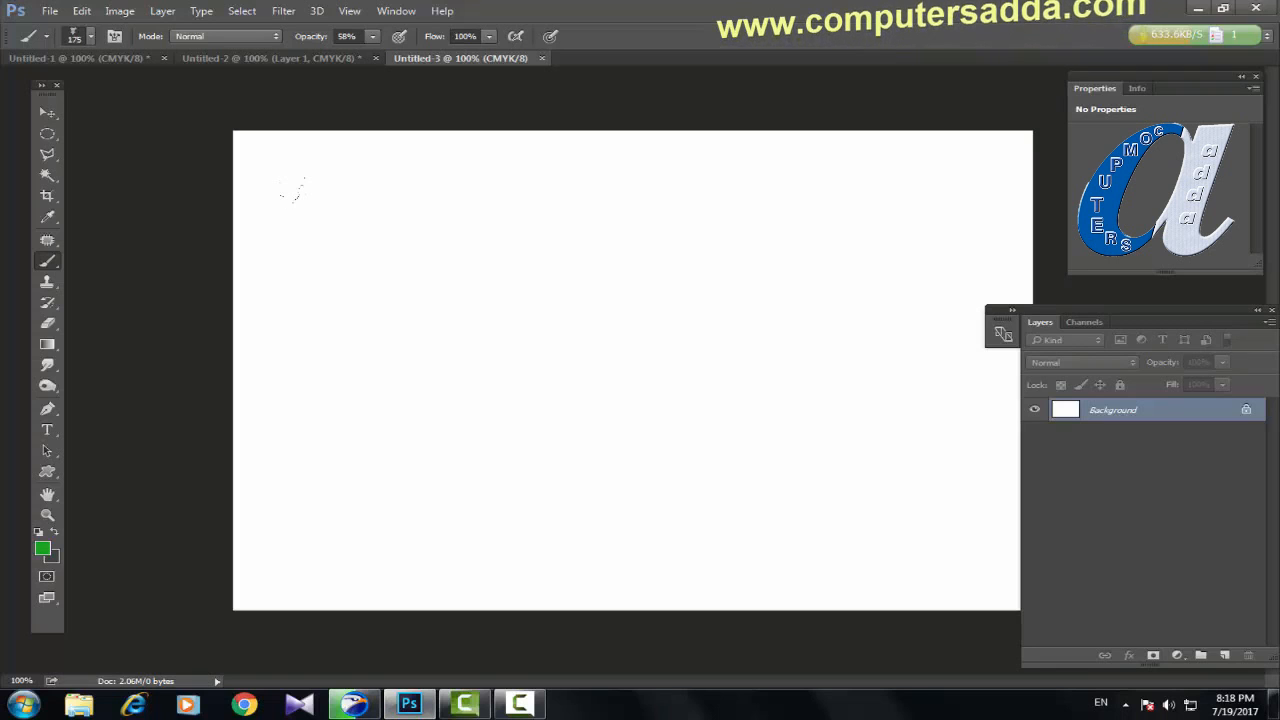
key("bracketleft")
key("bracketleft")
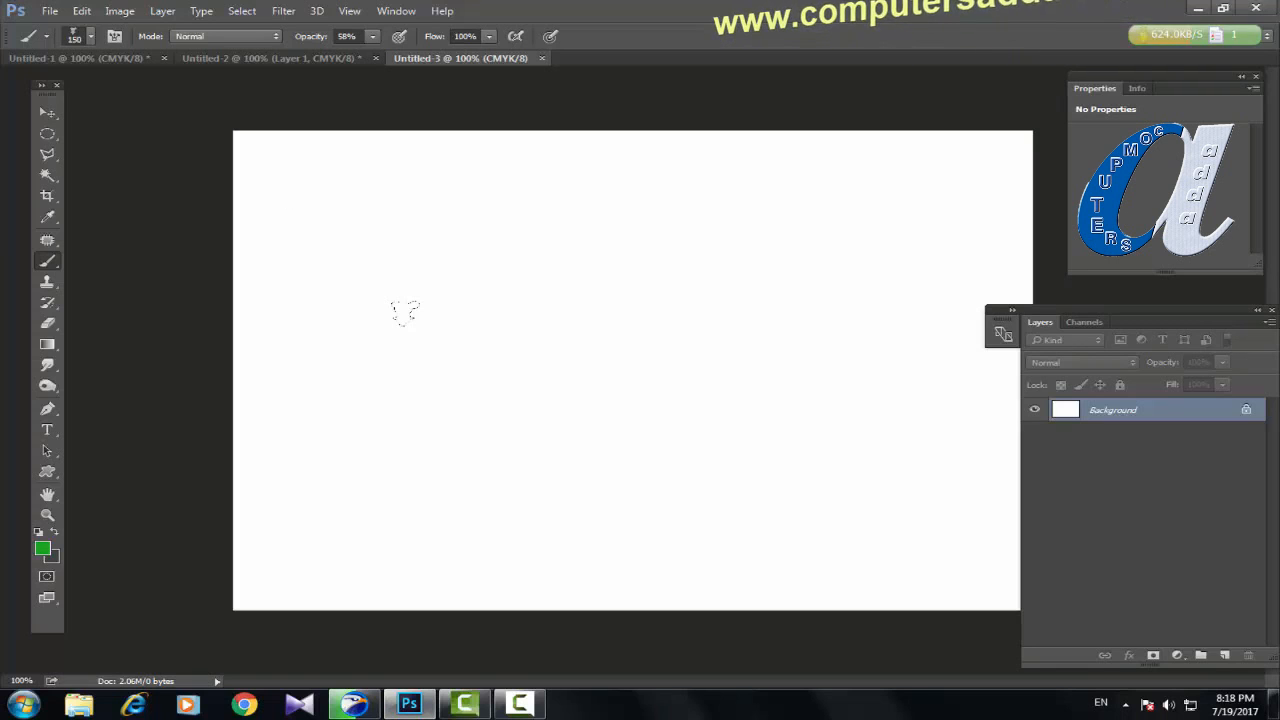
left_click(320, 225)
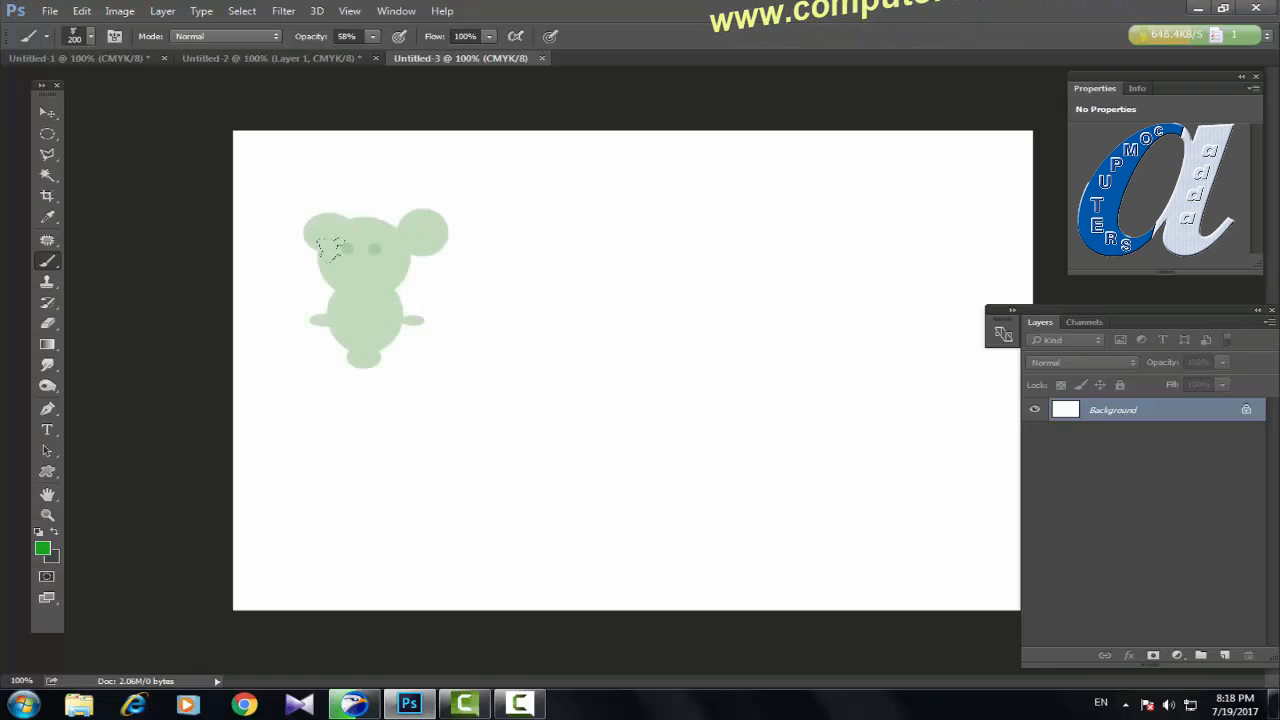
left_click(505, 210)
left_click(698, 183)
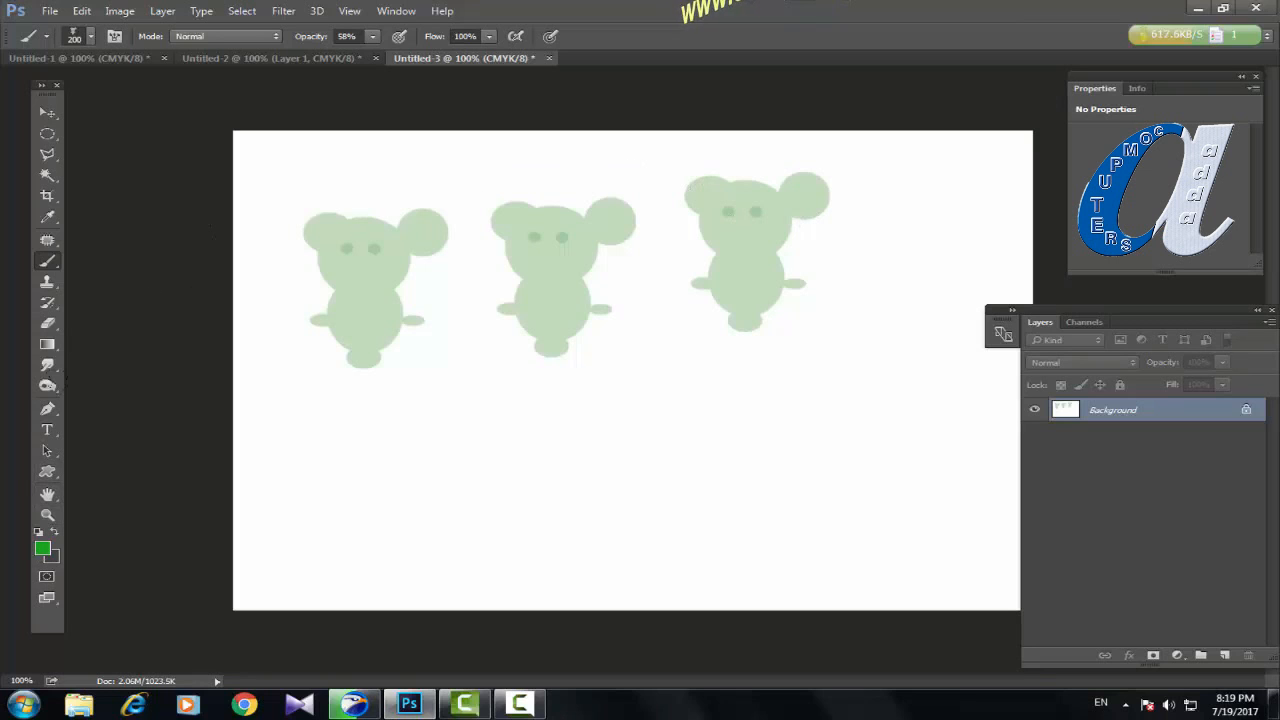
Set the foreground color to crimson c11954 and stamp three bears side by side along the canvas's lower left
left_click(45, 548)
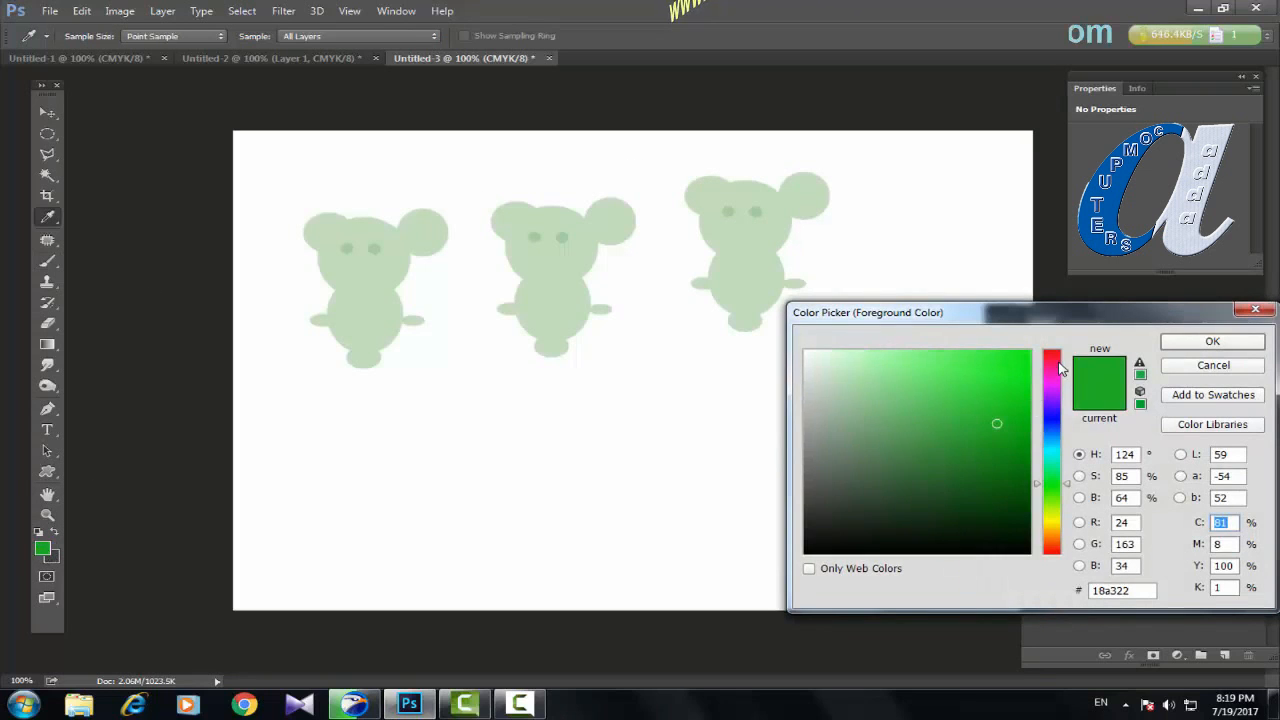
left_click(1051, 361)
left_click(989, 380)
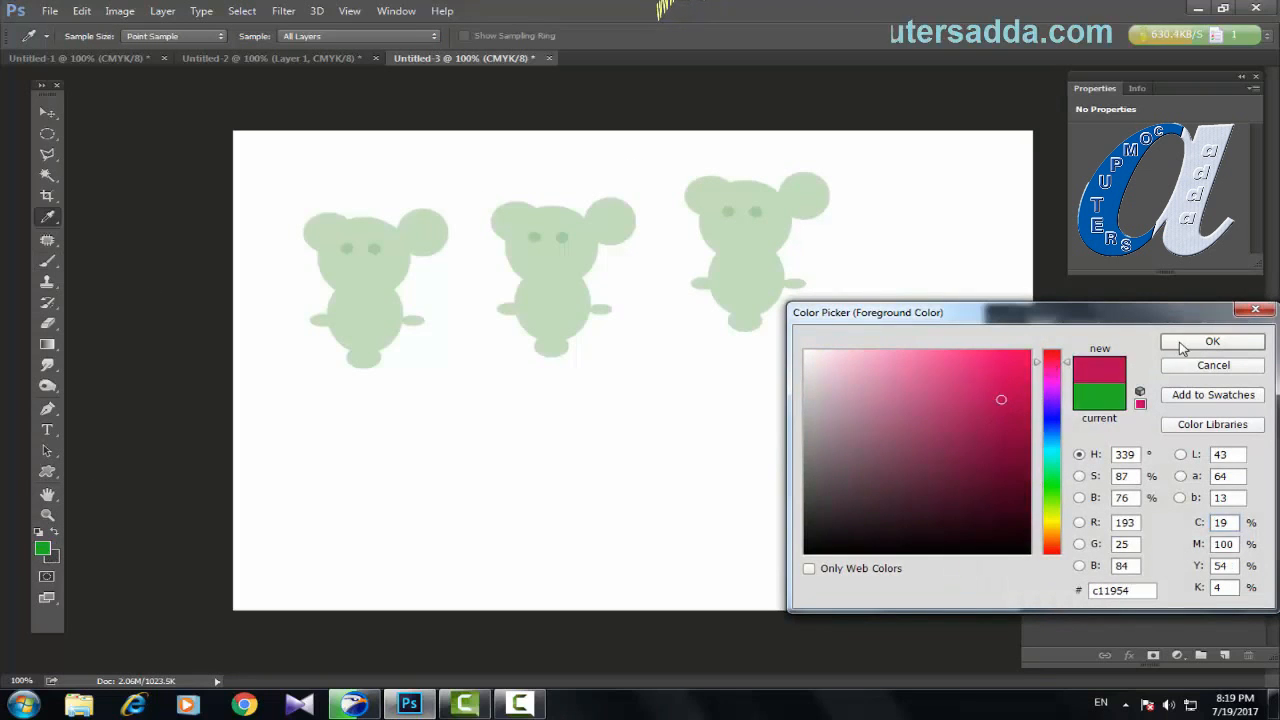
left_click(1212, 341)
key("b")
left_click(311, 482)
left_click(447, 481)
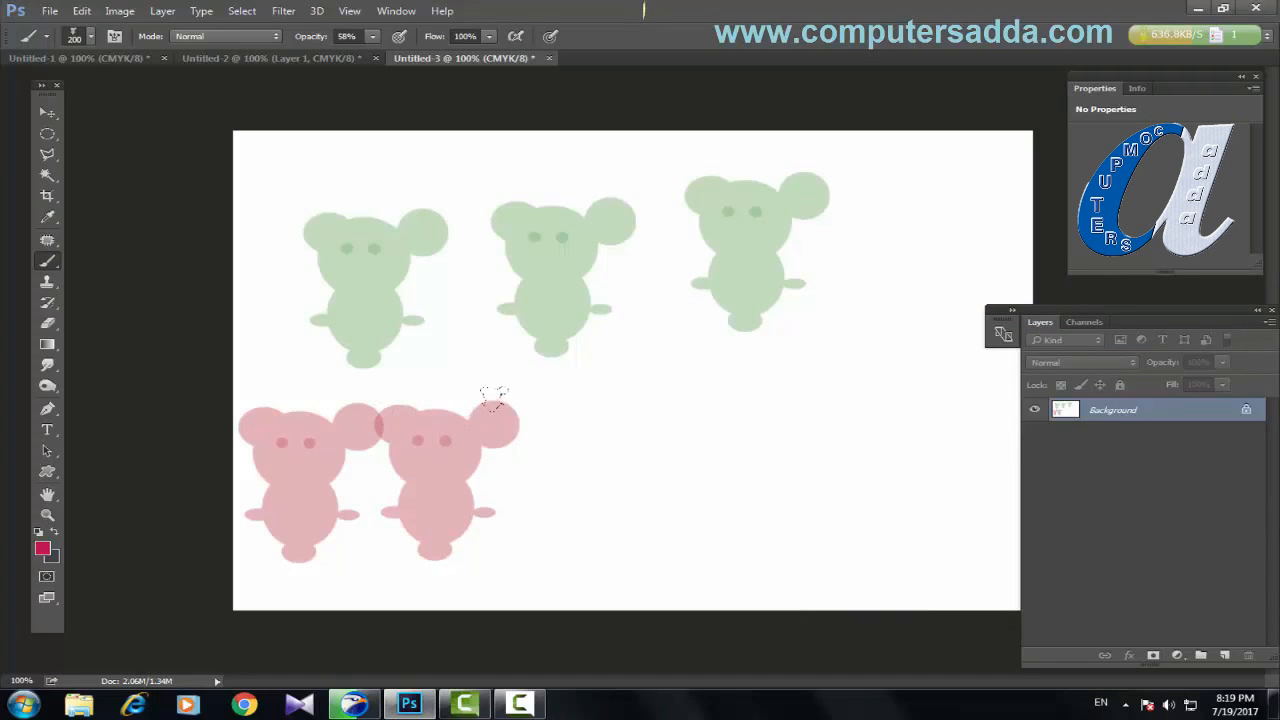
left_click(555, 467)
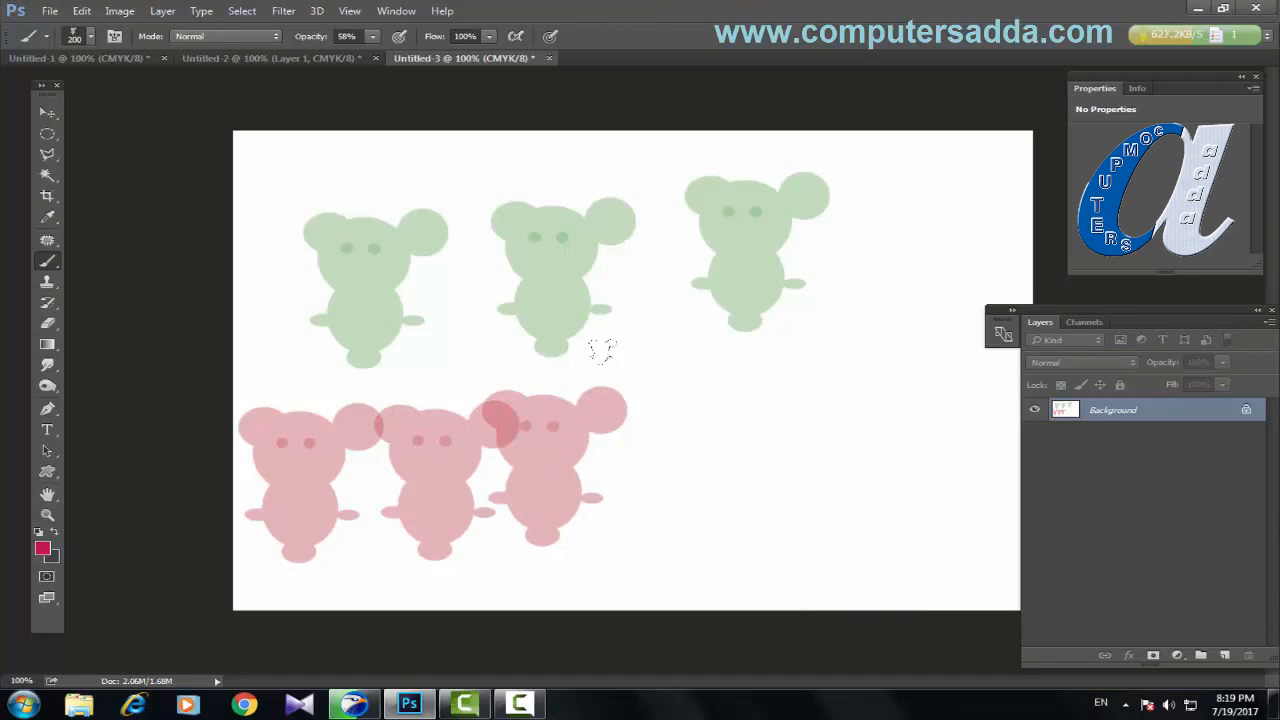
Stamp a crimson bear in the canvas's upper-left corner and paint continuous overlapping bear strokes across the upper half
left_click(298, 225)
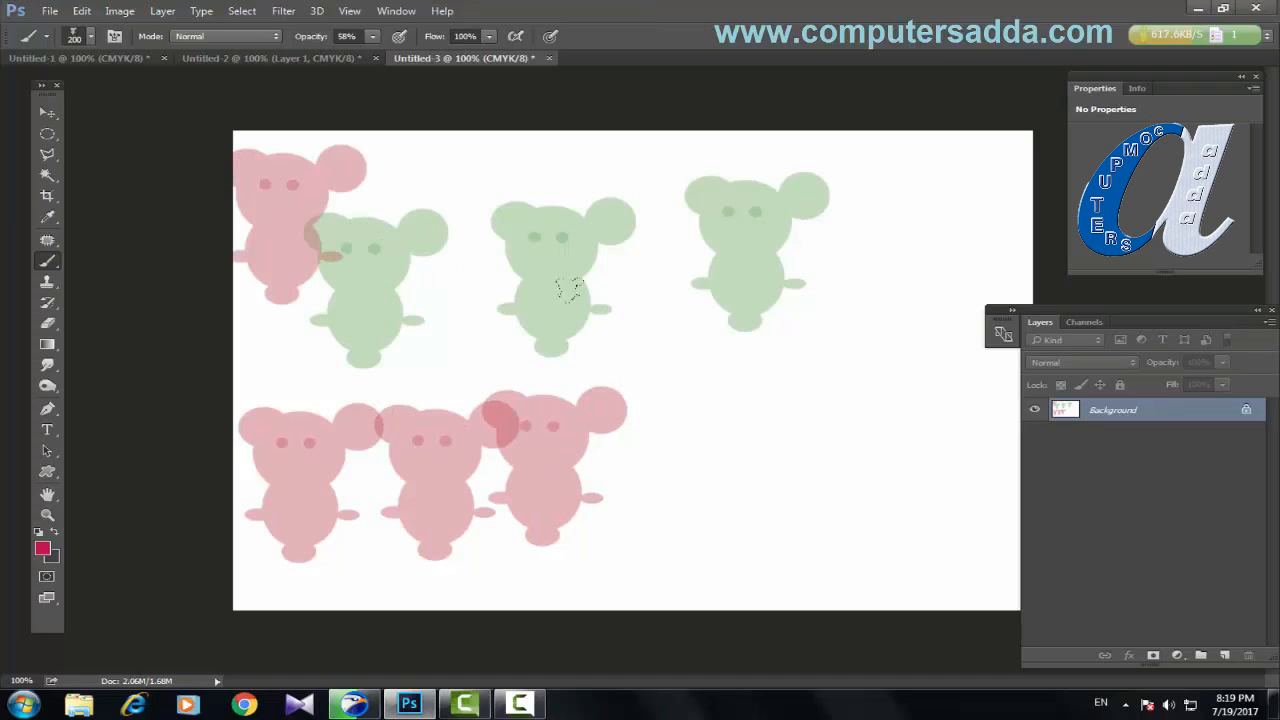
mouse_move(436, 252)
left_mouse_down()
mouse_move(450, 300)
mouse_move(600, 330)
mouse_move(580, 270)
mouse_move(540, 280)
left_mouse_up()
mouse_move(386, 167)
left_mouse_down()
mouse_move(900, 165)
mouse_move(764, 163)
mouse_move(860, 200)
left_mouse_up()
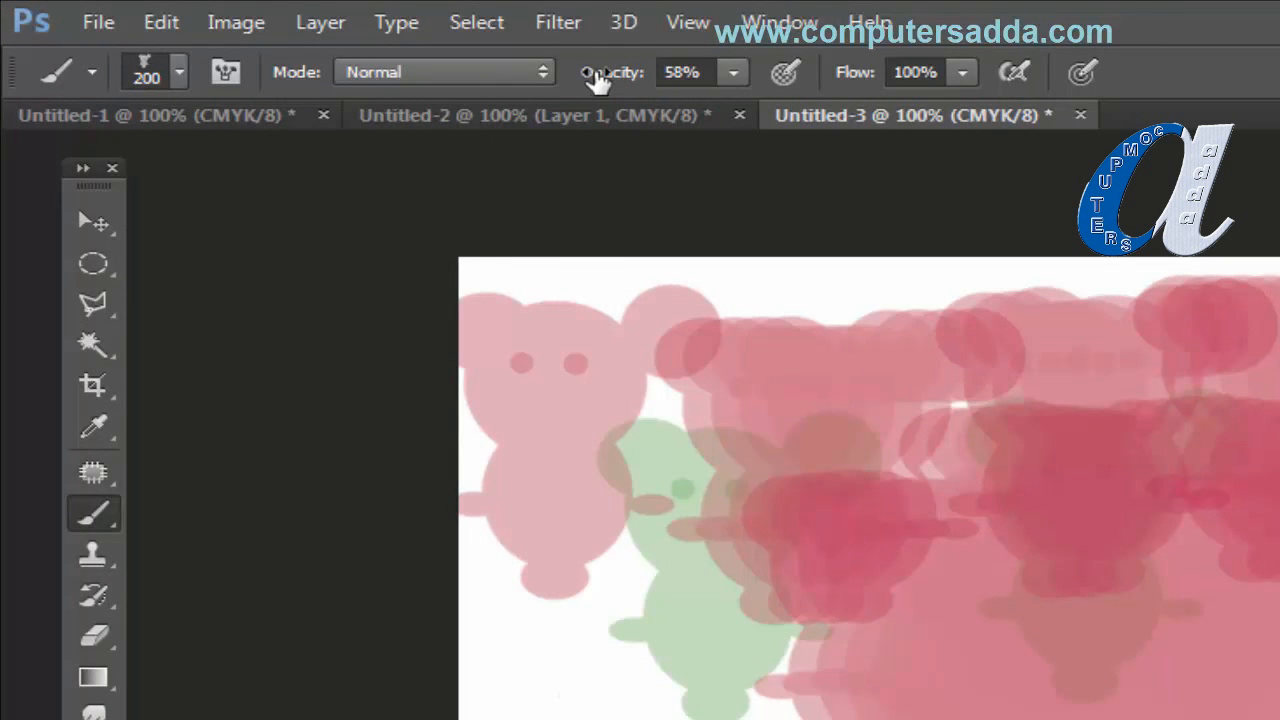
Raise the brush opacity to 100% and stamp two crimson bears in the free area below the strokes
left_click_drag(597, 80, 765, 78)
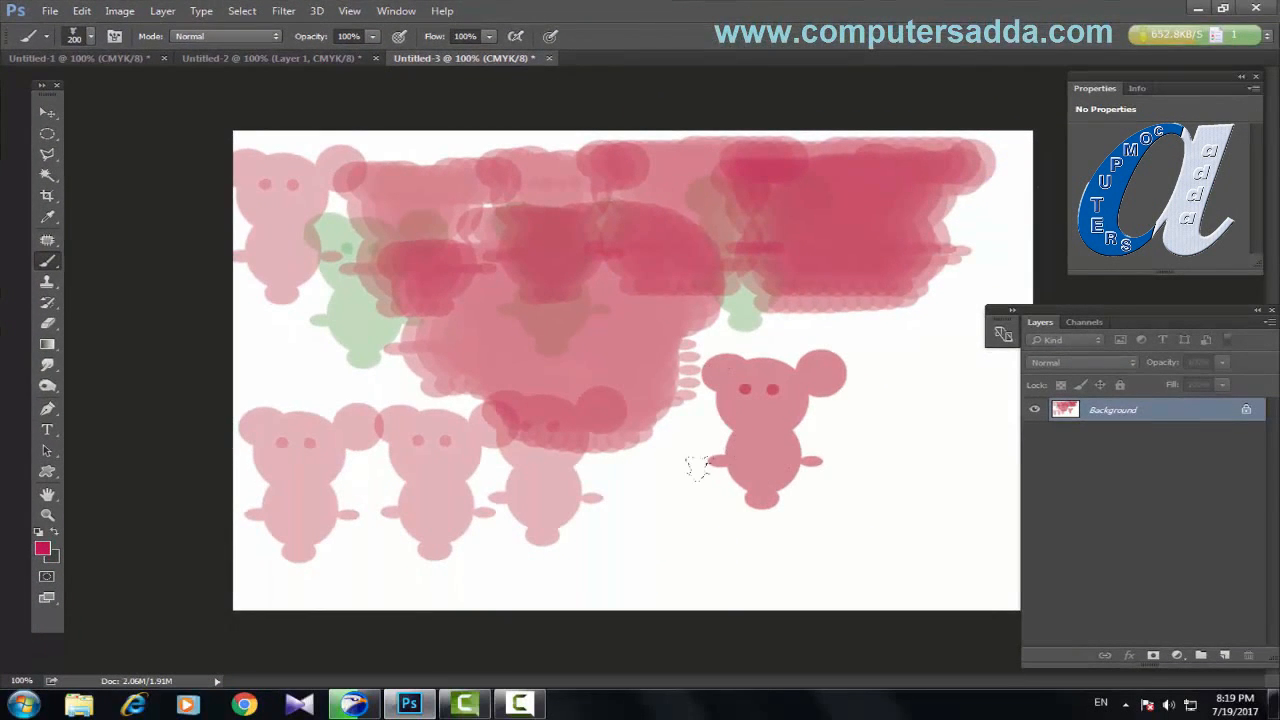
left_click(624, 484)
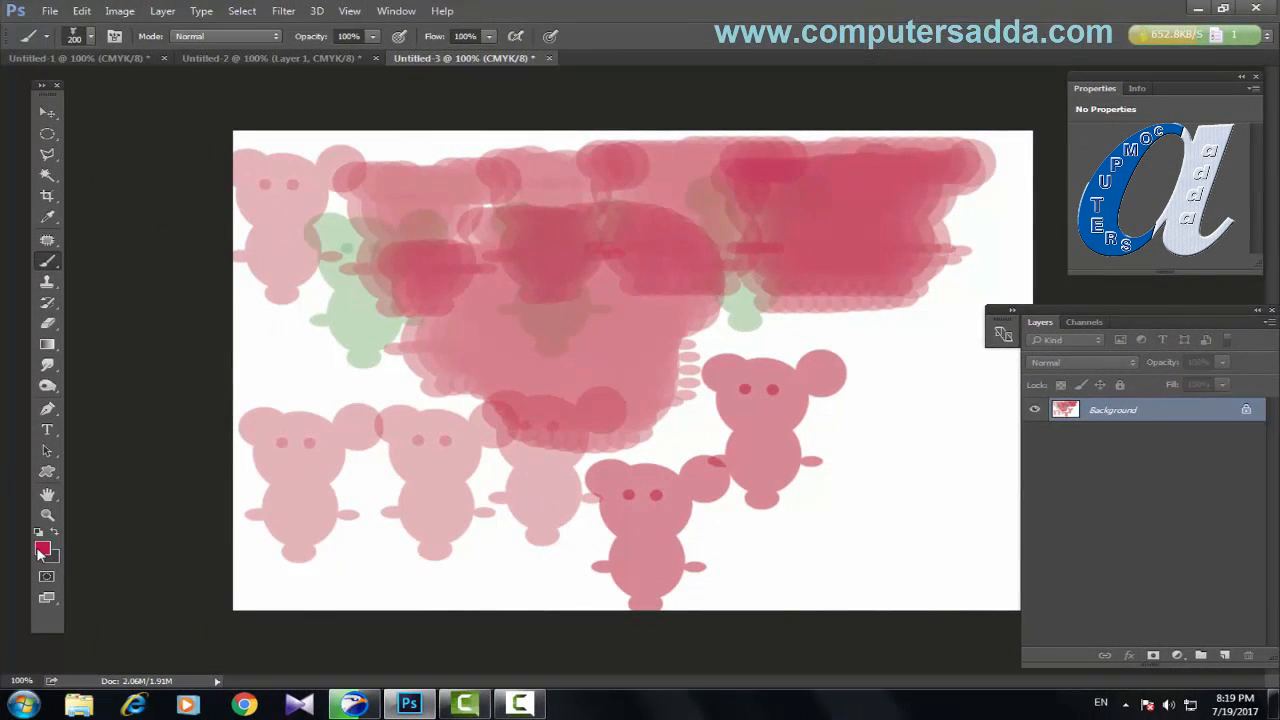
Change the foreground color to bright green and stamp four bears in the canvas's lower-right area
left_click(41, 551)
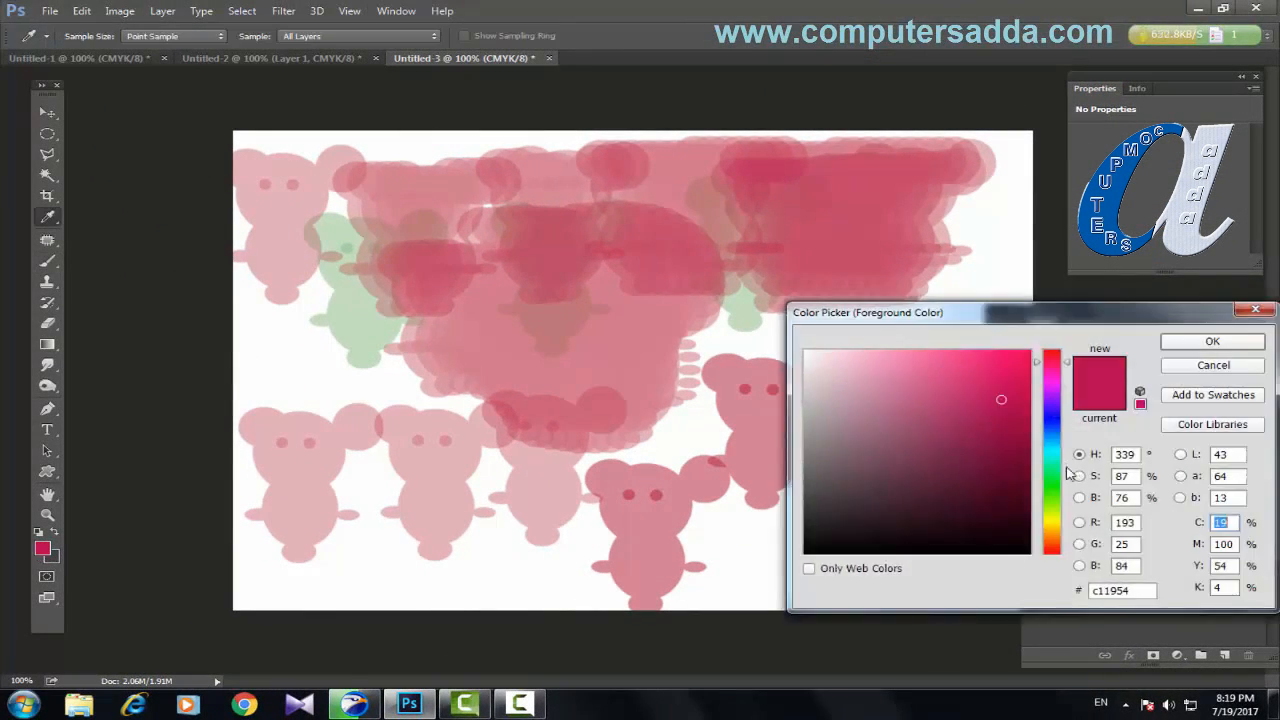
left_click(1053, 493)
left_click(1210, 342)
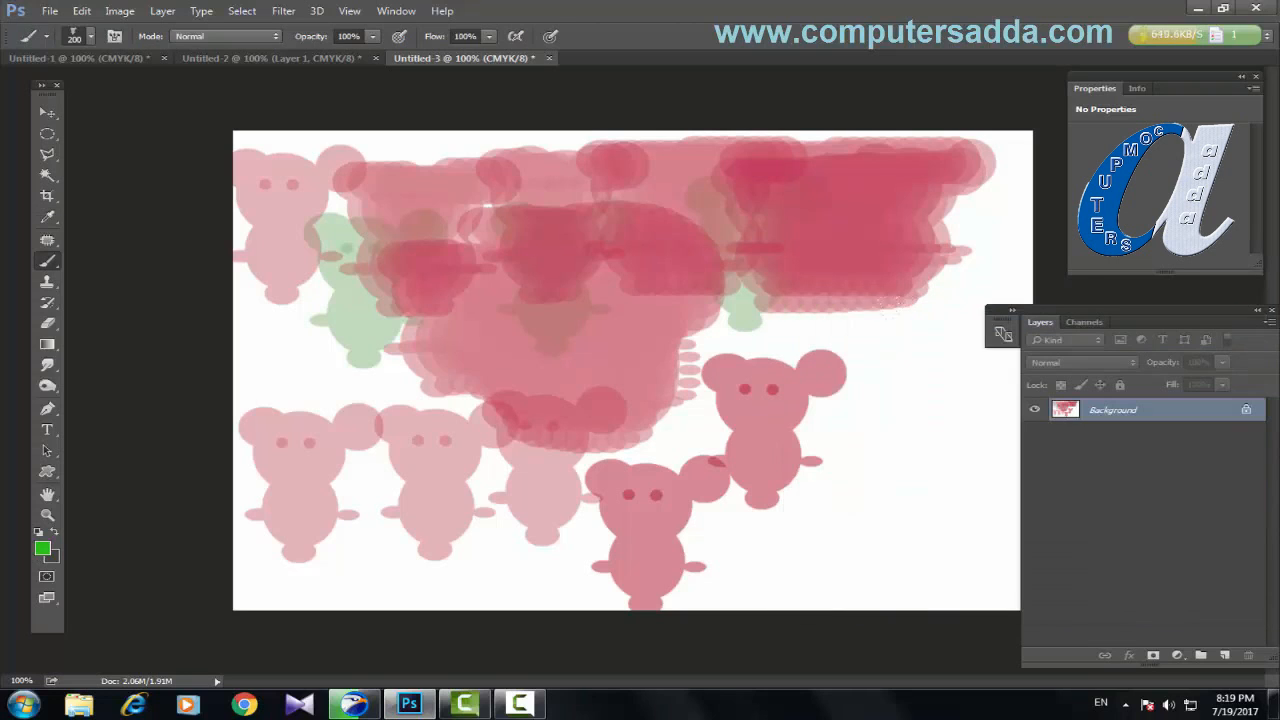
left_click(946, 377)
left_click(875, 456)
left_click(794, 518)
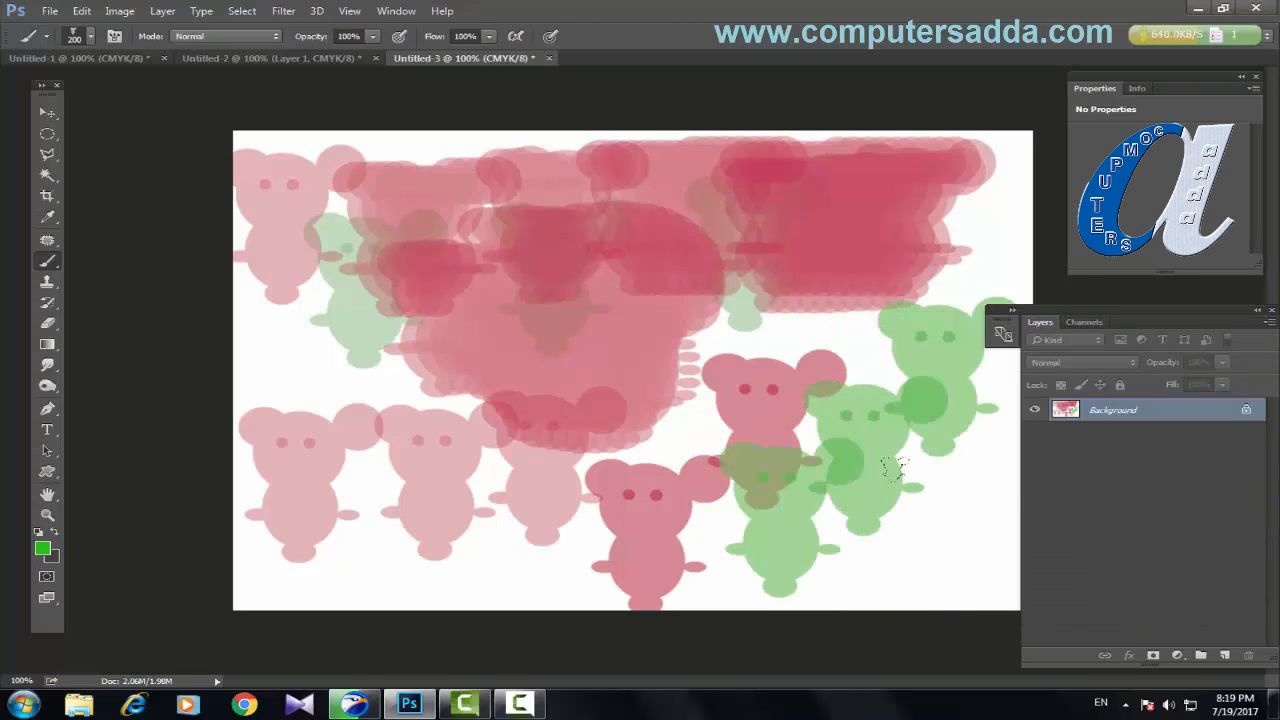
left_click(958, 538)
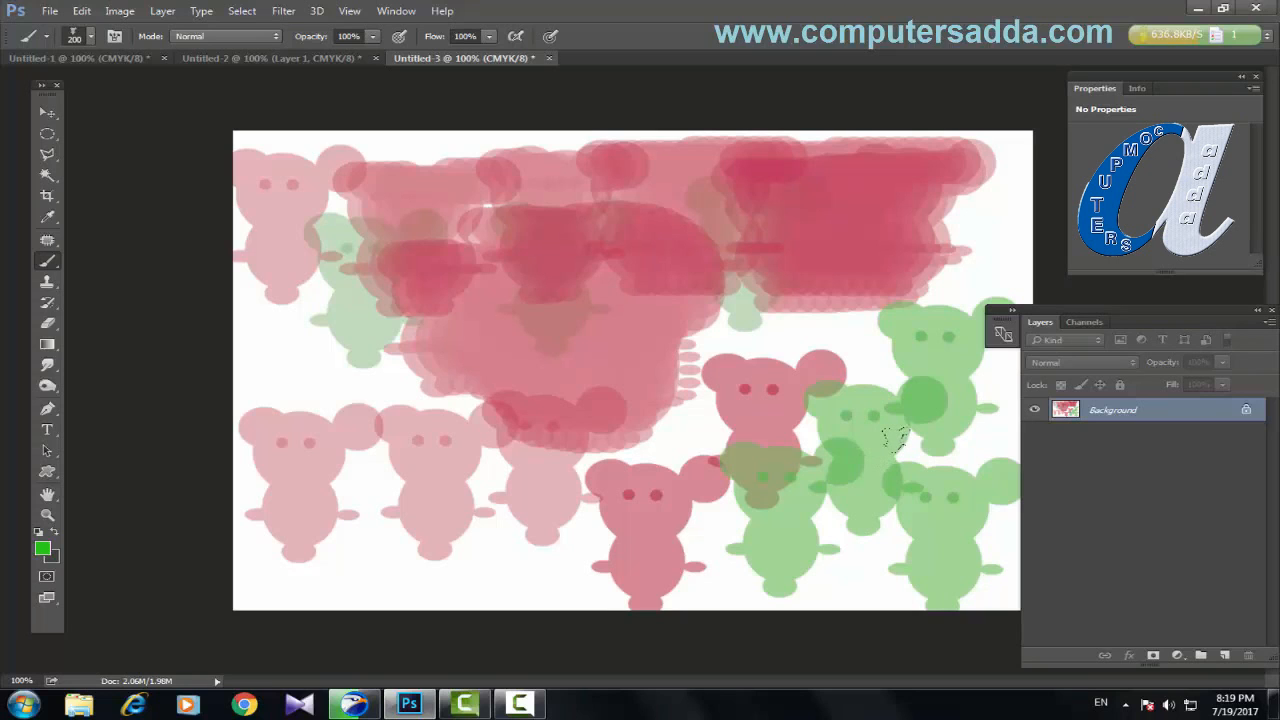
Create a fourth blank document with the default settings offered
left_click(60, 11)
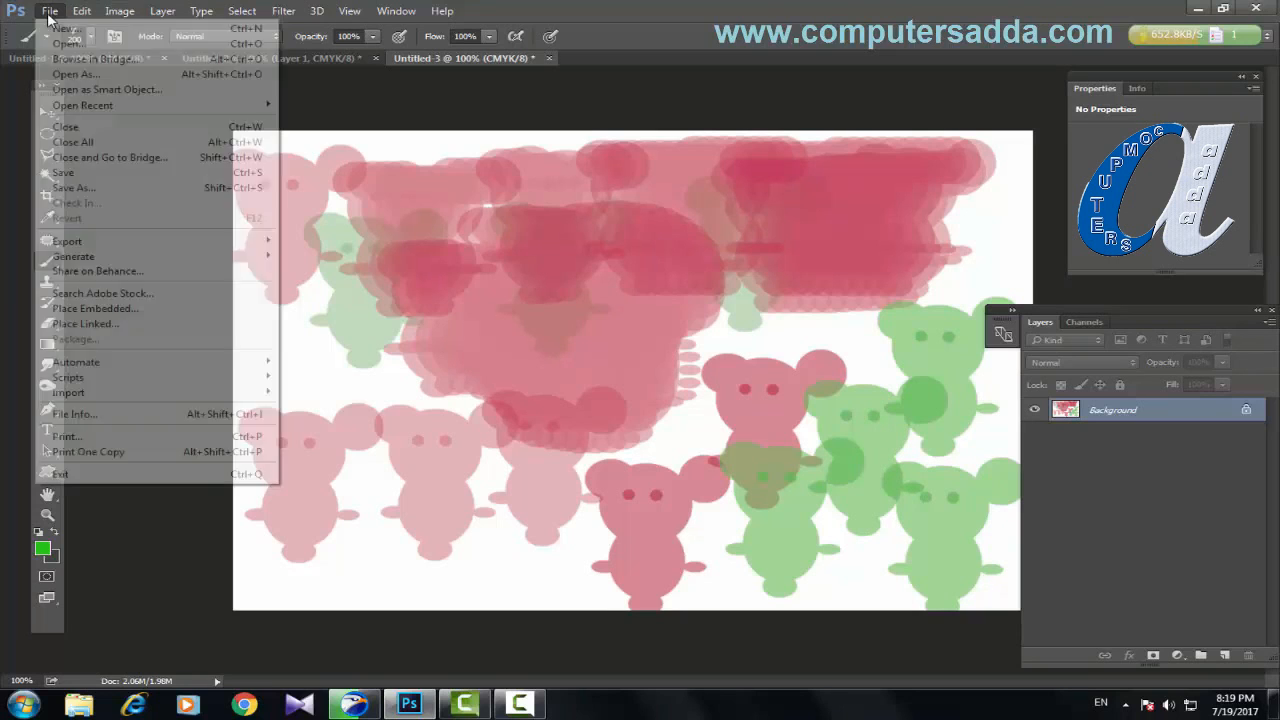
left_click(60, 28)
left_click(729, 199)
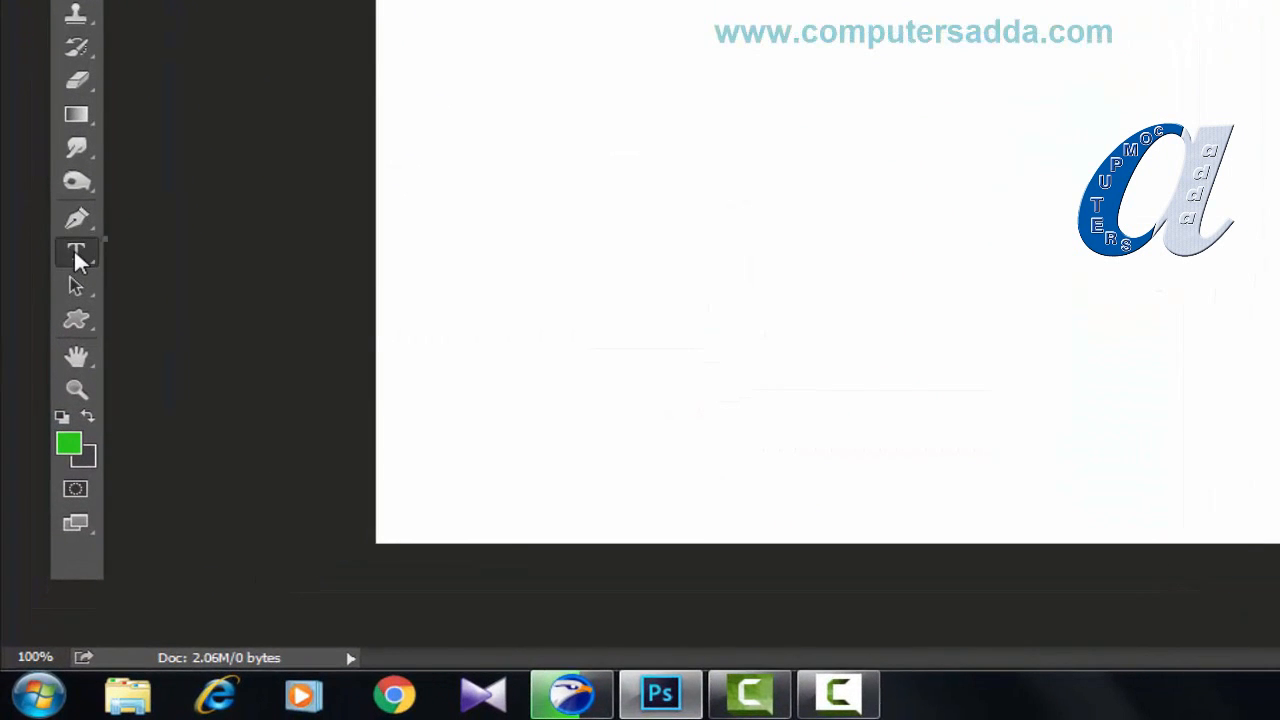
Add the green horizontal text "adda" across the middle of the canvas and commit it
right_click(76, 254)
left_click(170, 262)
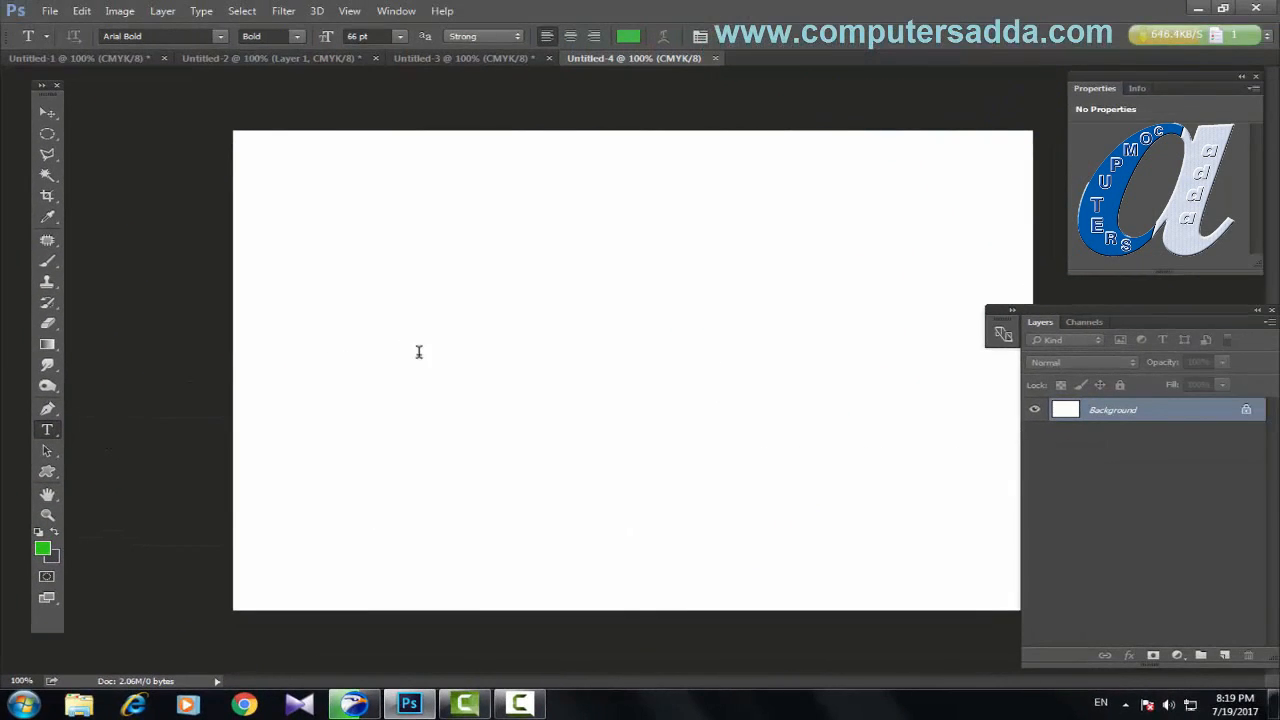
left_click(419, 351)
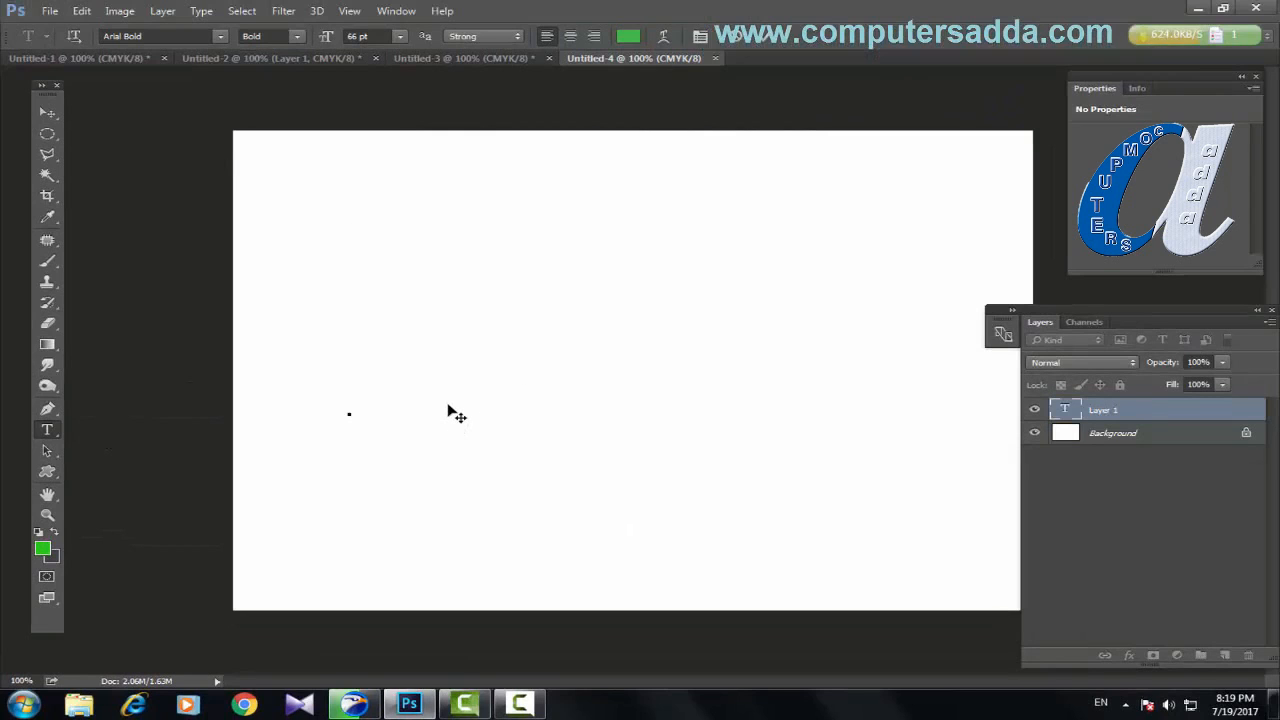
type("adda")
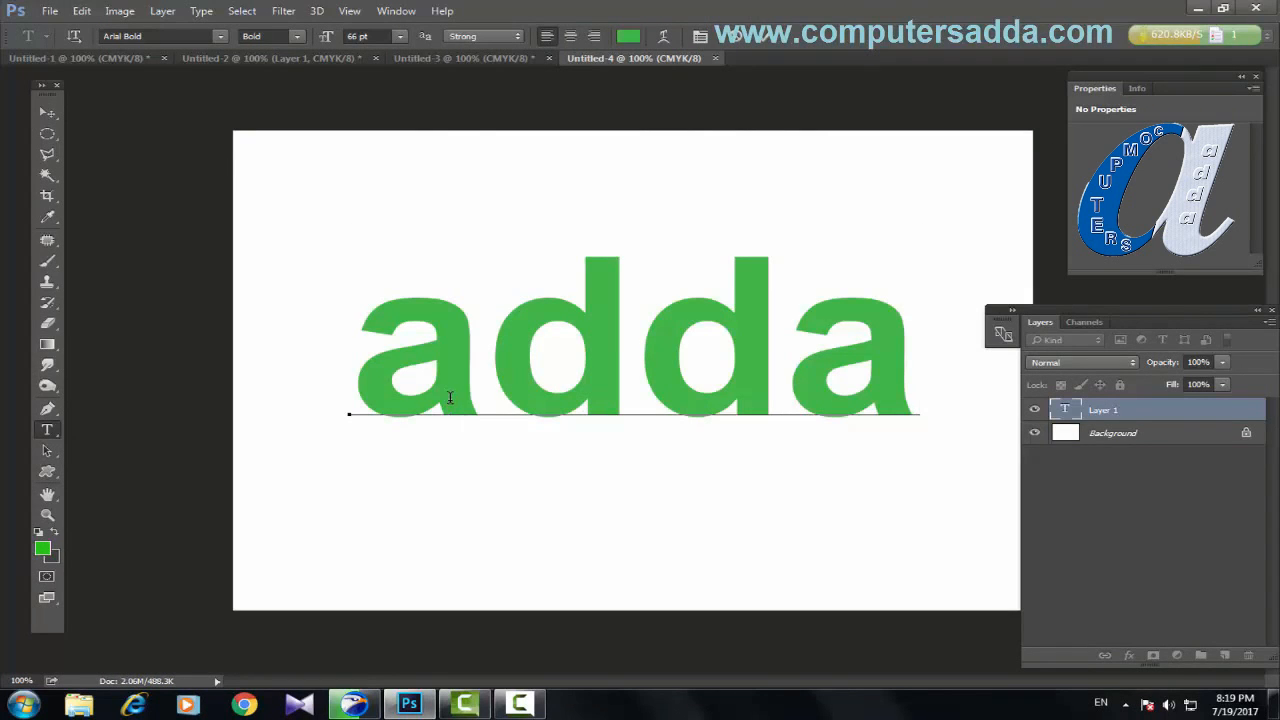
left_click(45, 110)
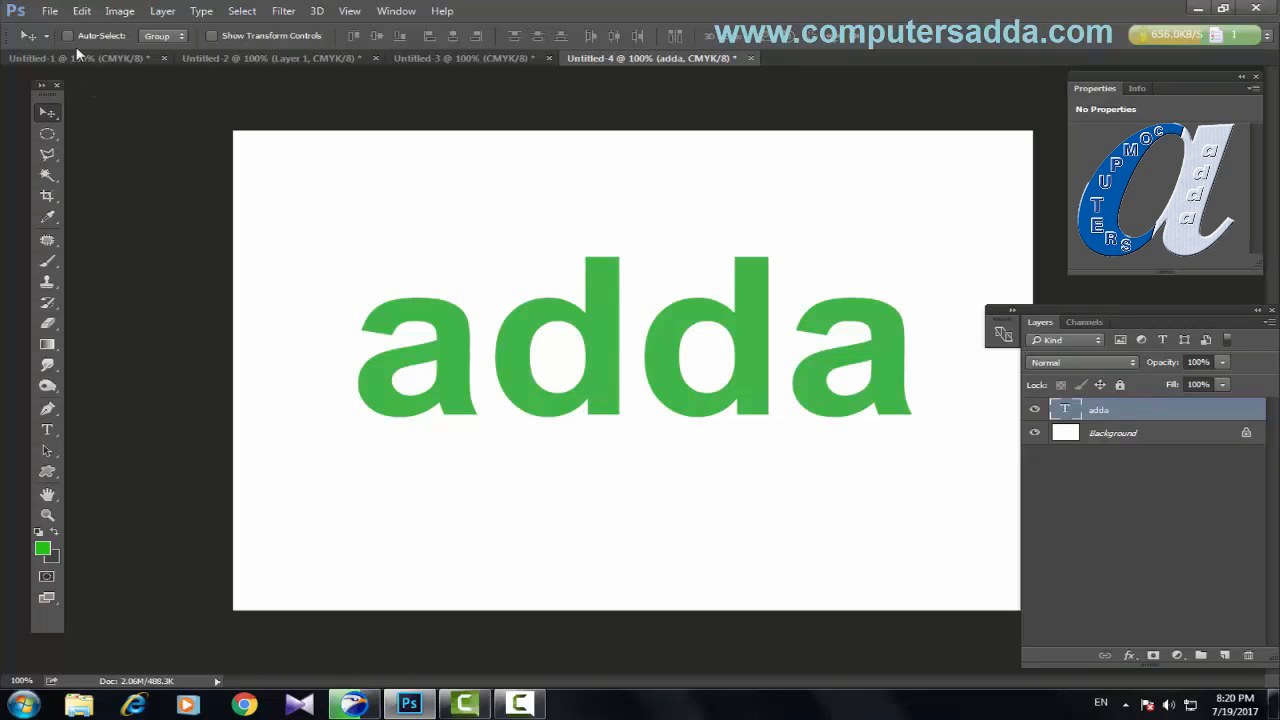
Define the adda text as a brush preset, accepting the suggested name
left_click(81, 11)
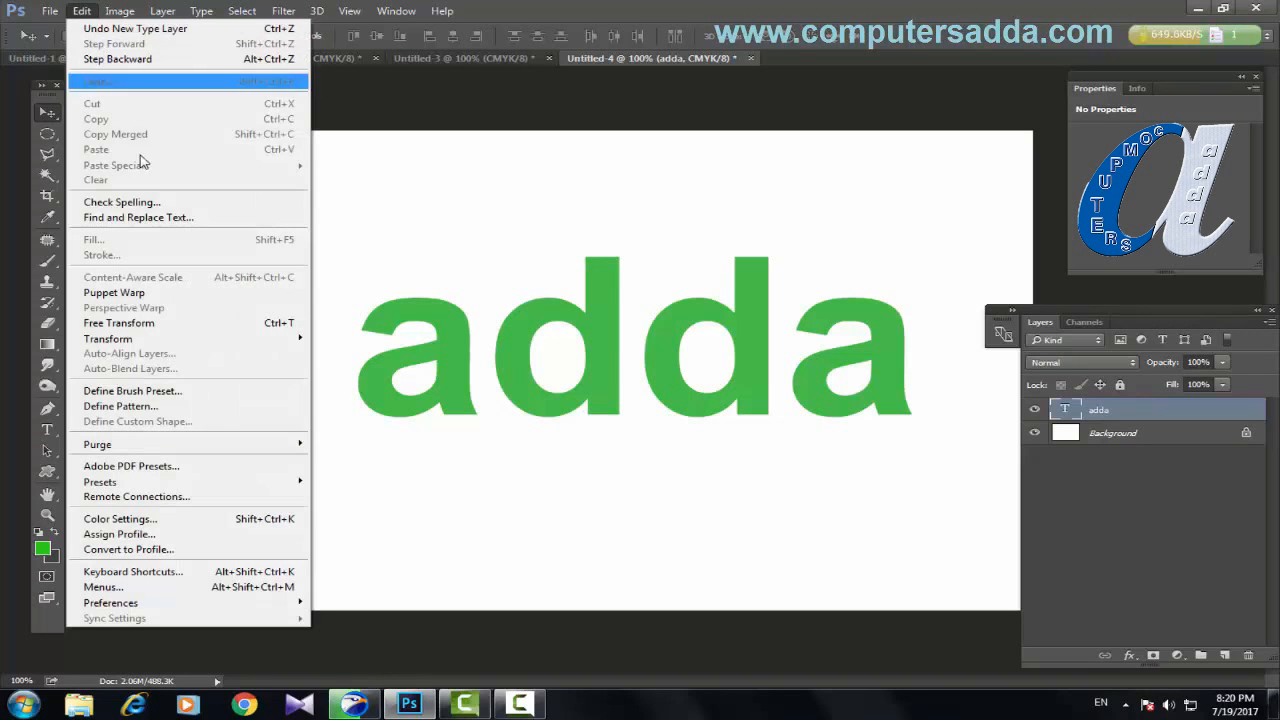
left_click(120, 389)
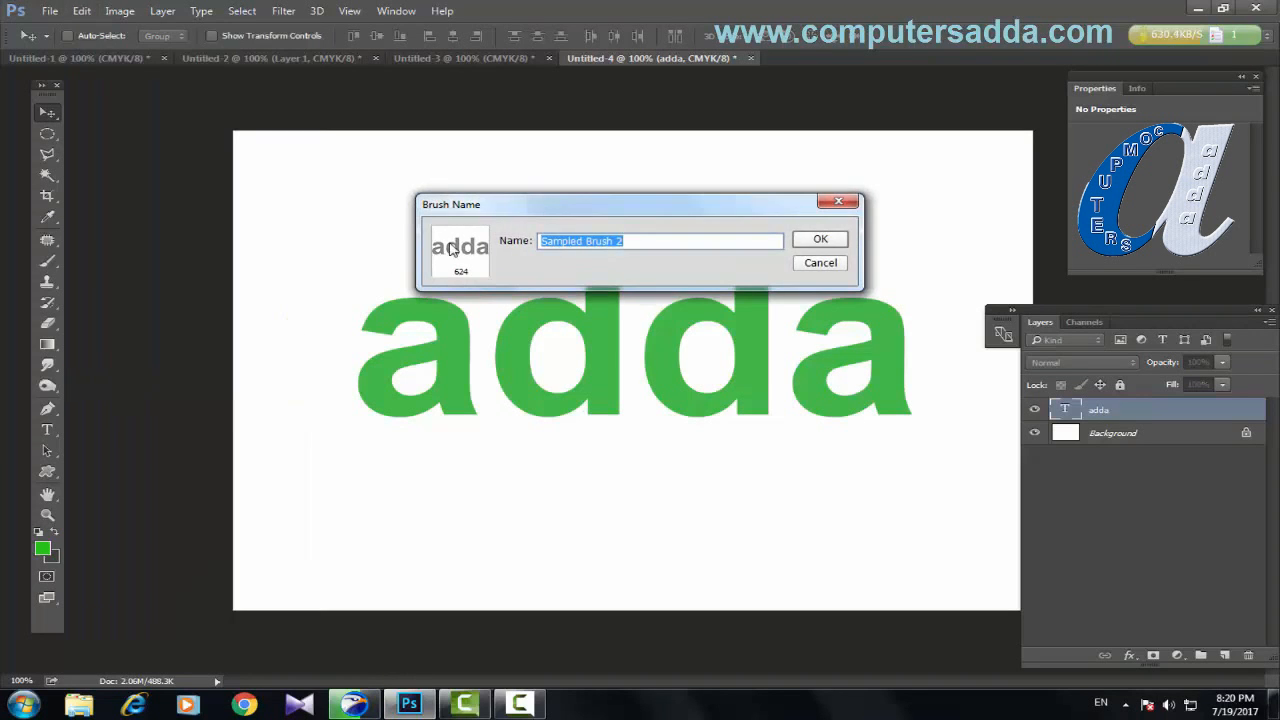
left_click(820, 241)
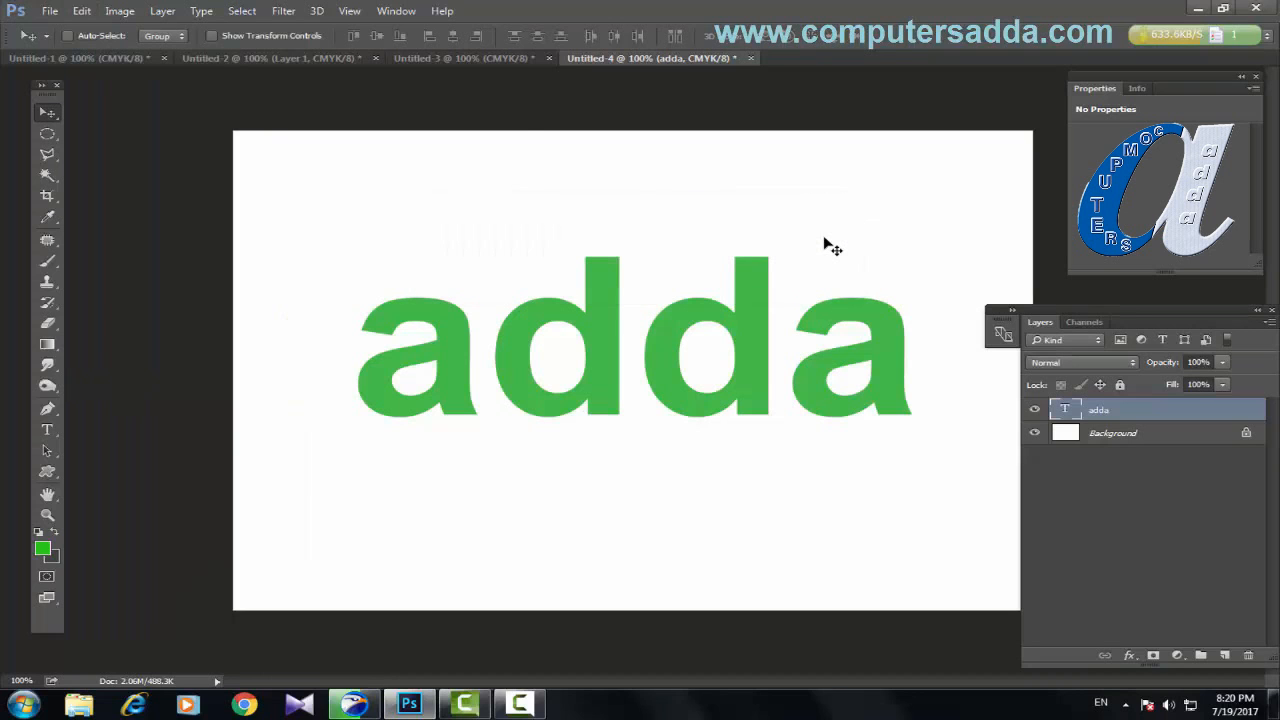
Create a fifth blank document, keeping the 3 x 2 inch, 300 pixels/inch CMYK settings
left_click(49, 11)
left_click(55, 34)
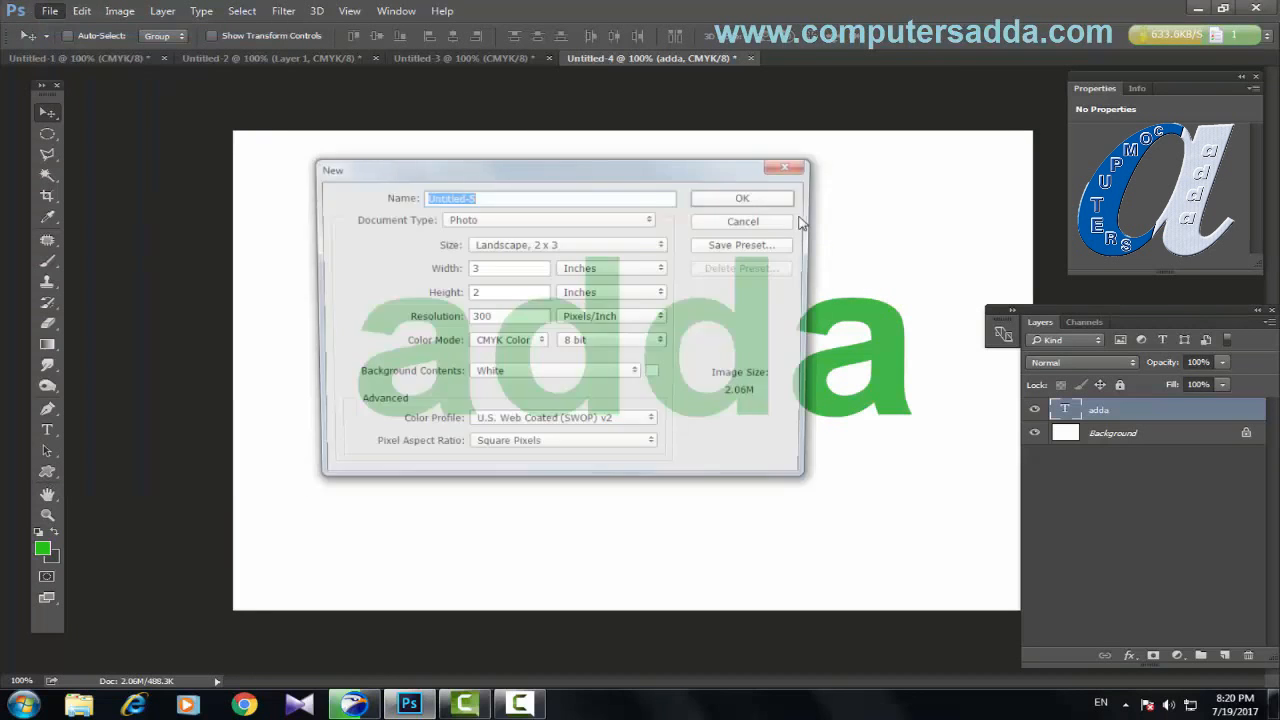
left_click(758, 198)
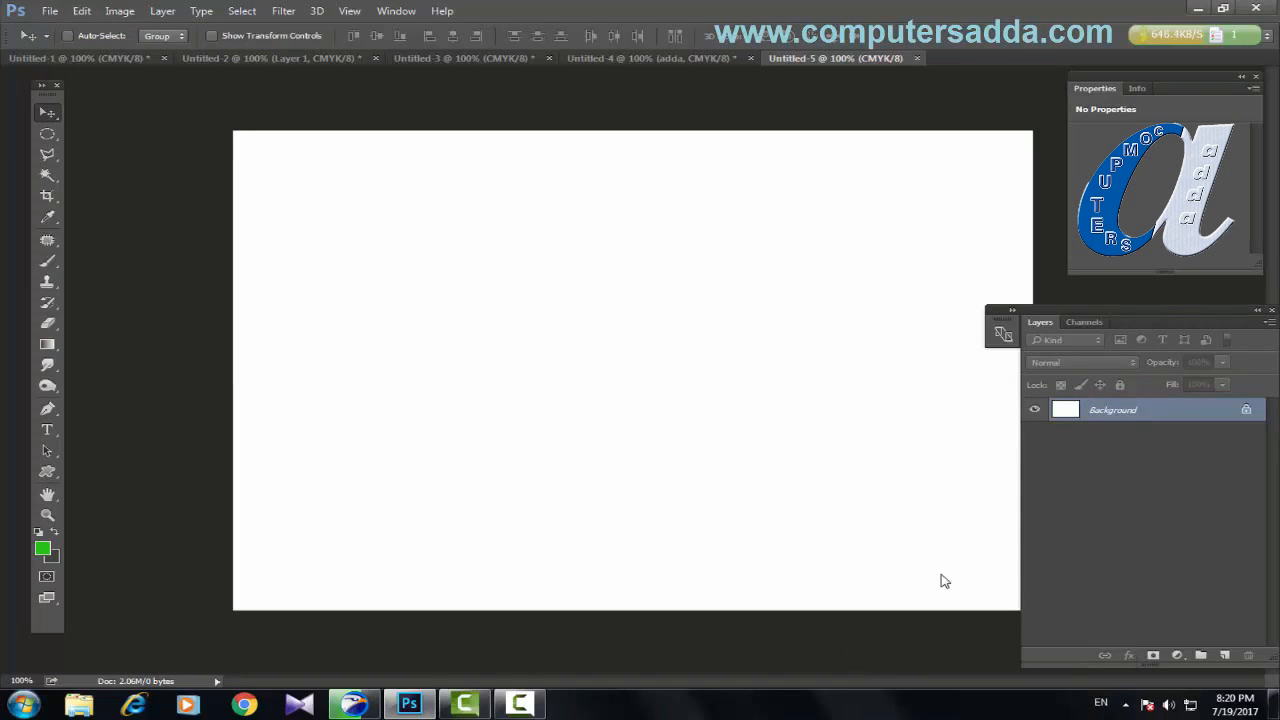
Using the Brush tool with the adda preset reduced to 175 px, stamp the green word five times on the canvas
key("b")
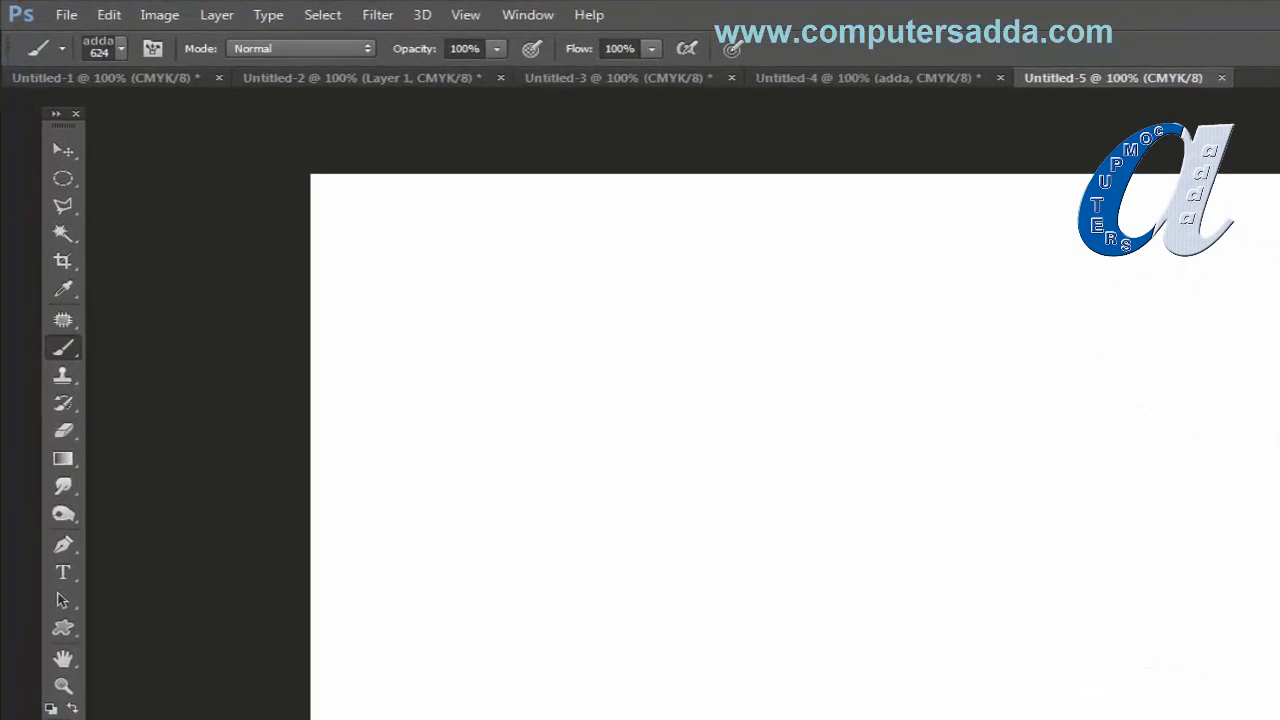
left_click(90, 36)
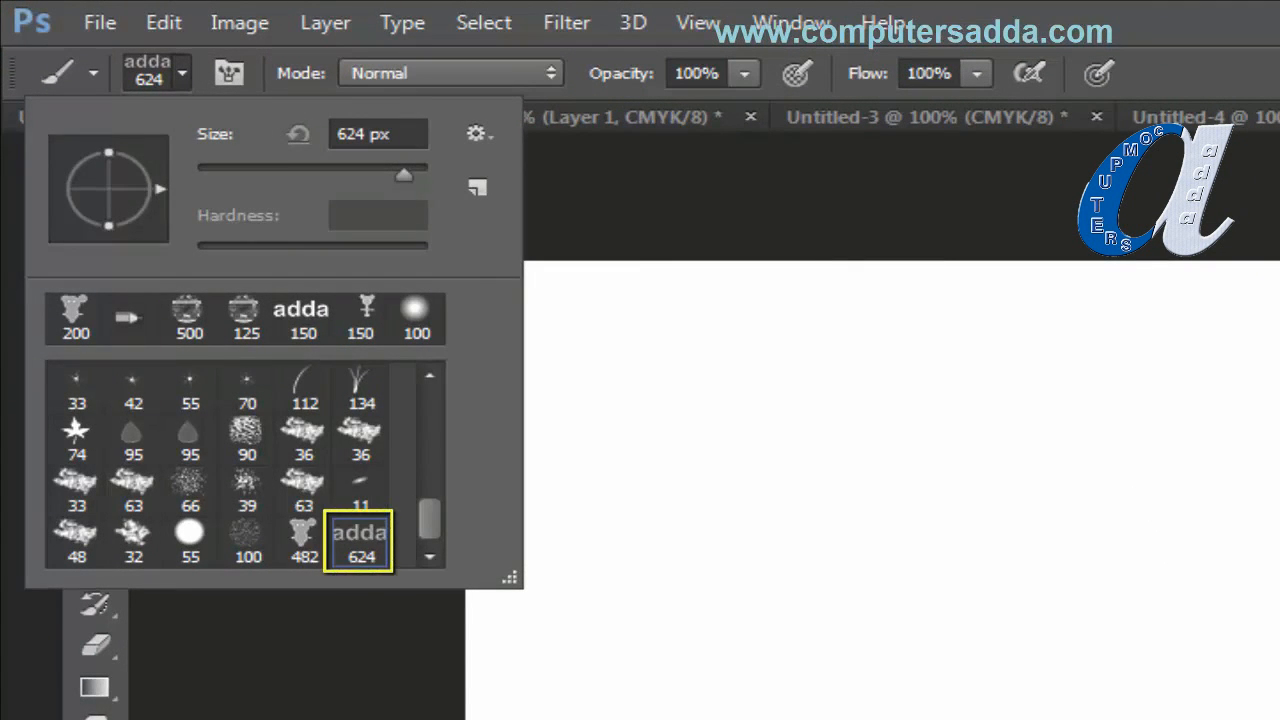
key("Escape")
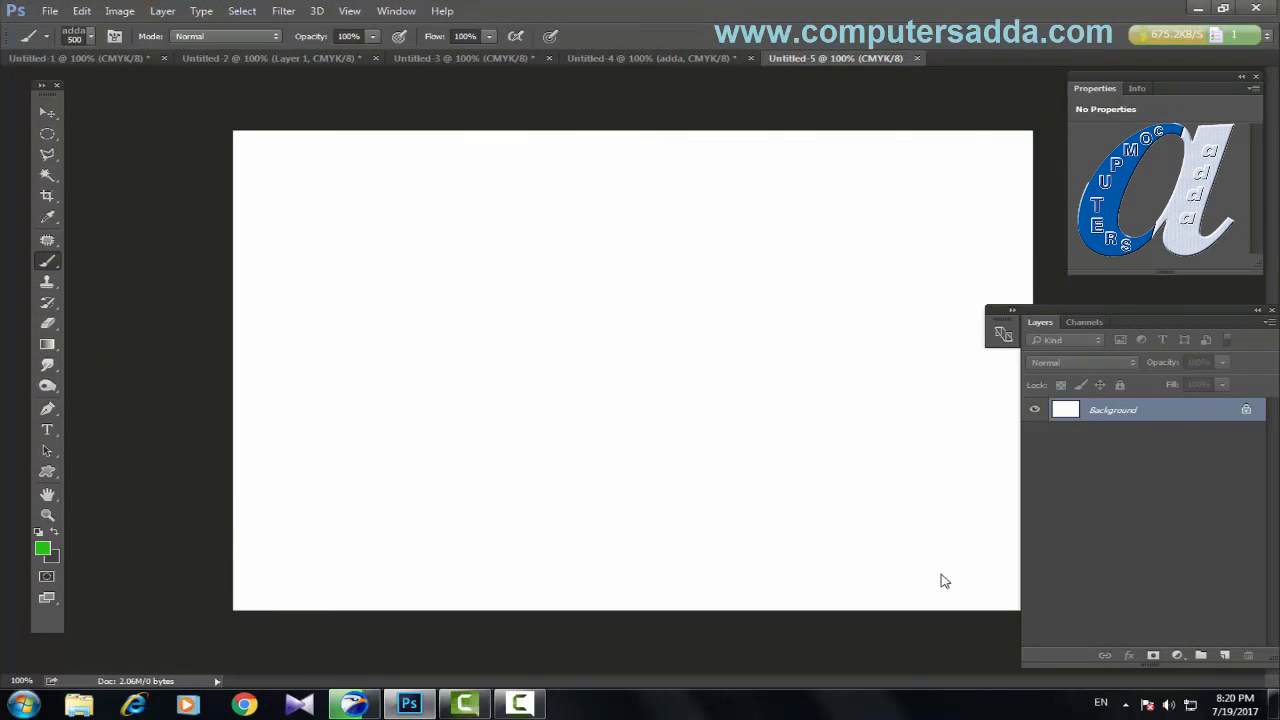
left_click(386, 224)
left_click(405, 298)
left_click(416, 370)
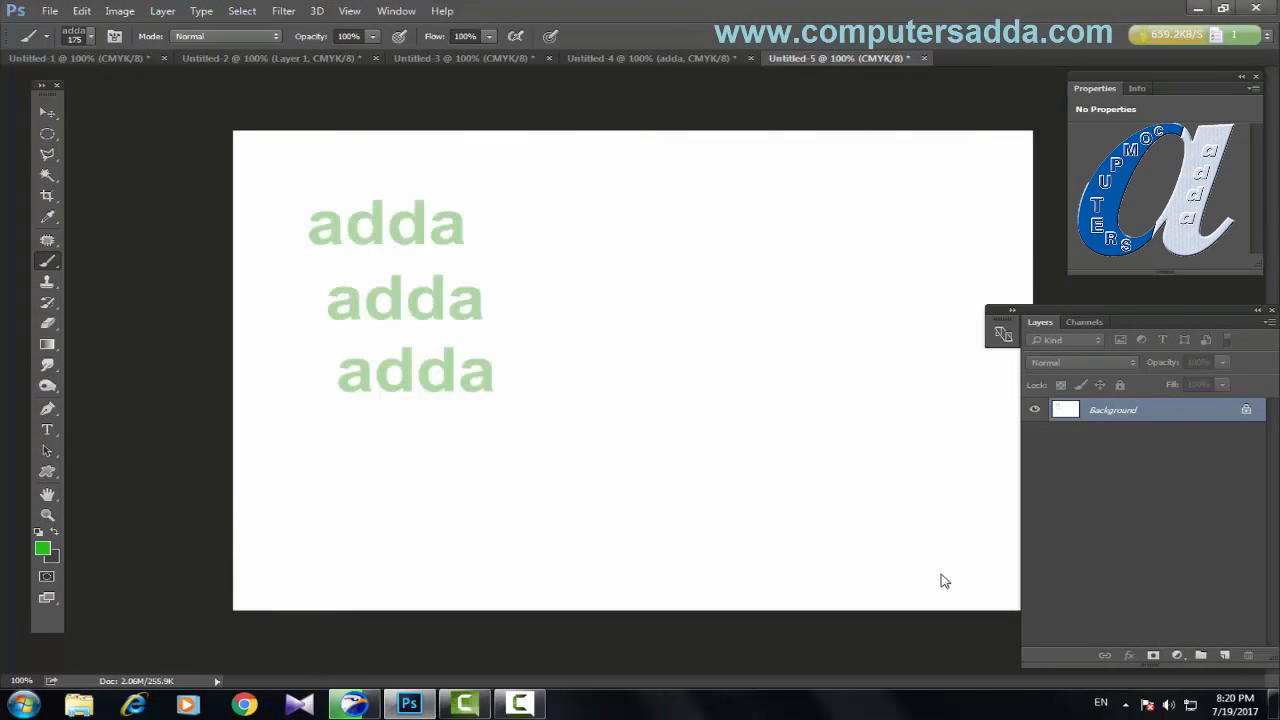
left_click(663, 302)
left_click(725, 196)
Set the foreground color to dark red 850d2f and stamp the adda brush once near the canvas's center
left_click(43, 549)
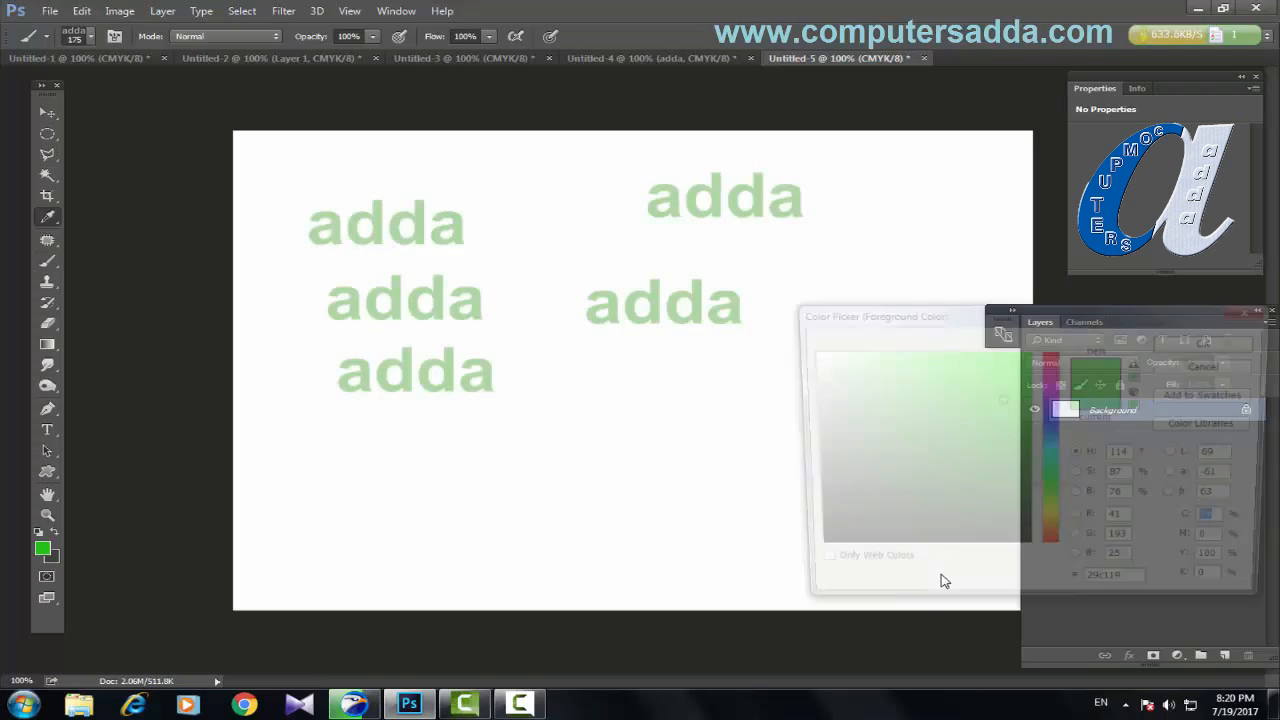
left_click(1052, 359)
left_click(1009, 448)
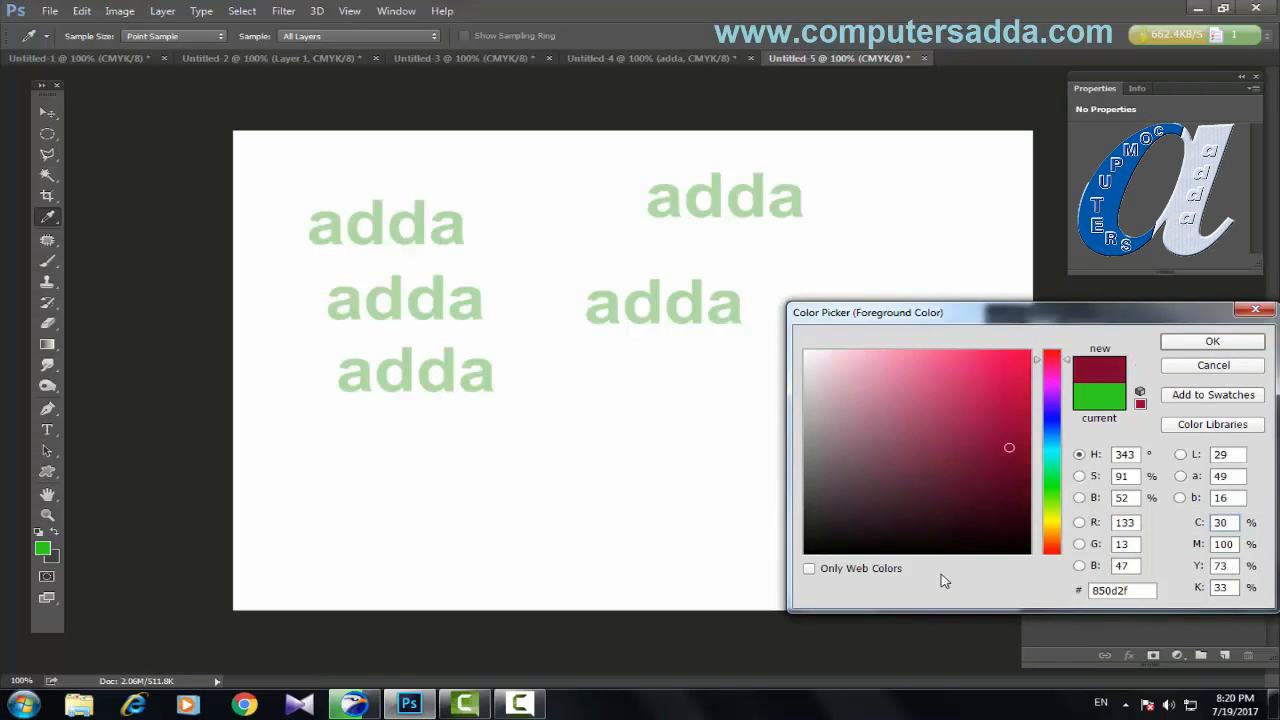
left_click(1212, 341)
left_click(587, 404)
Paint several freehand dark red strokes around the canvas with the adda brush and stamp the word once near the upper-left corner
mouse_move(535, 515)
left_mouse_down()
mouse_move(728, 523)
mouse_move(823, 413)
mouse_move(825, 368)
left_mouse_up()
left_click_drag(874, 223, 836, 296)
left_click_drag(728, 223, 566, 237)
left_click_drag(519, 179, 496, 295)
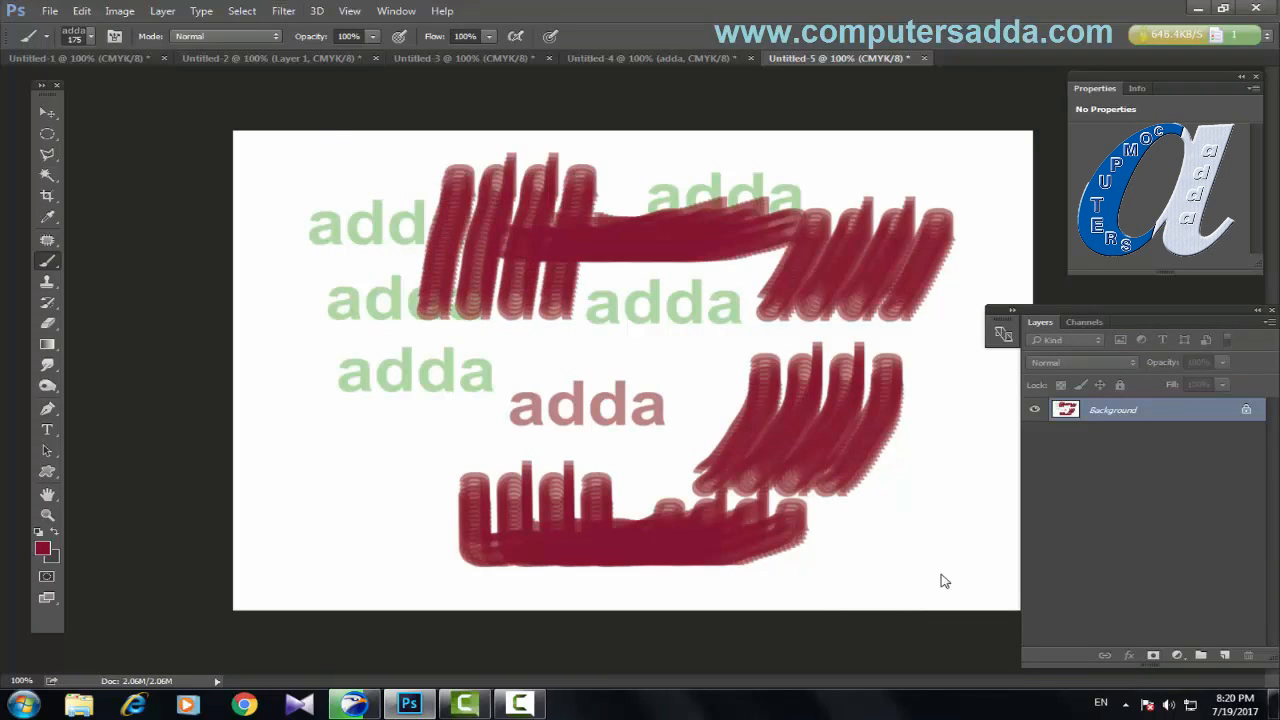
left_click(340, 166)
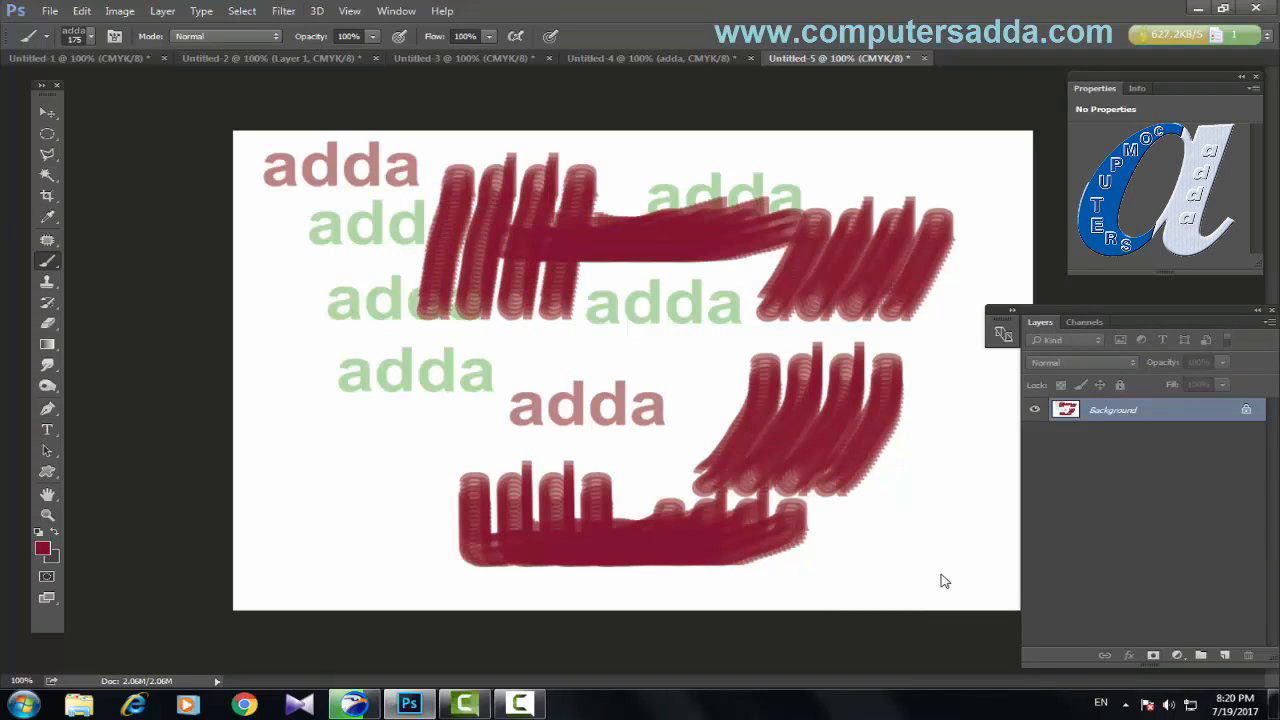
Open the image tally dvd cover from the Downloads folder
left_click(49, 10)
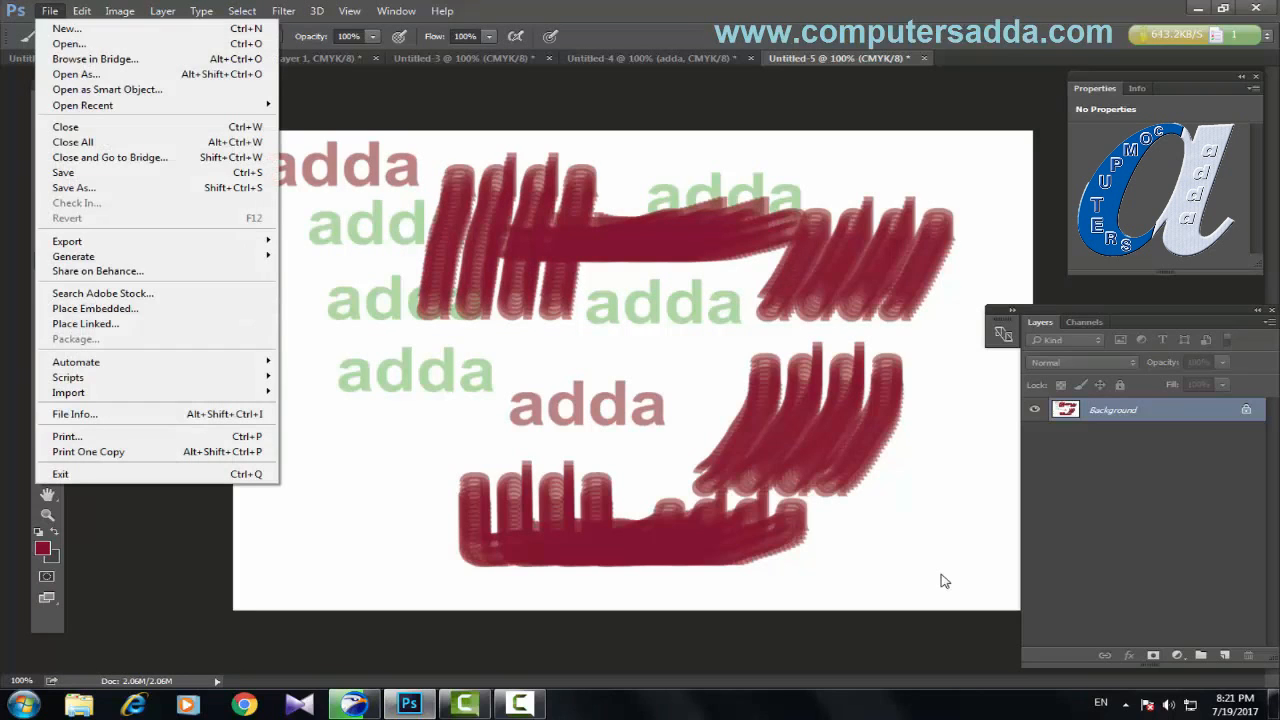
left_click(65, 43)
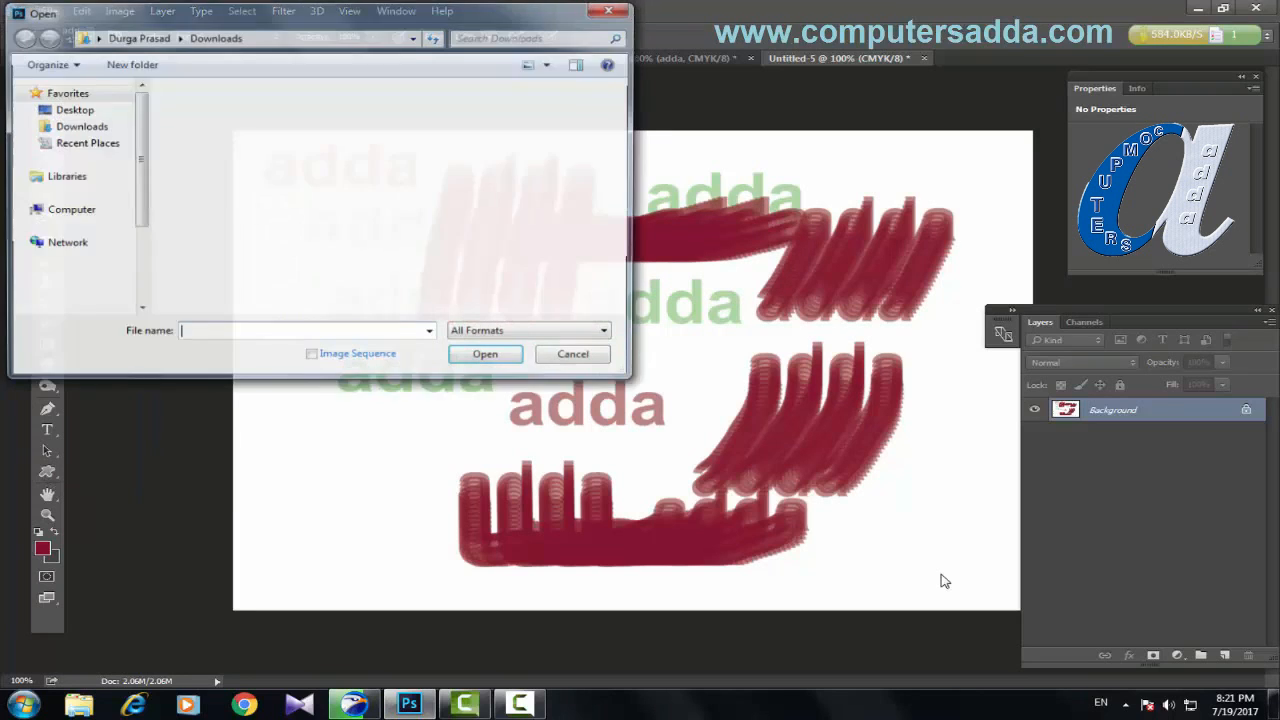
scroll(390, 200, "down", 10)
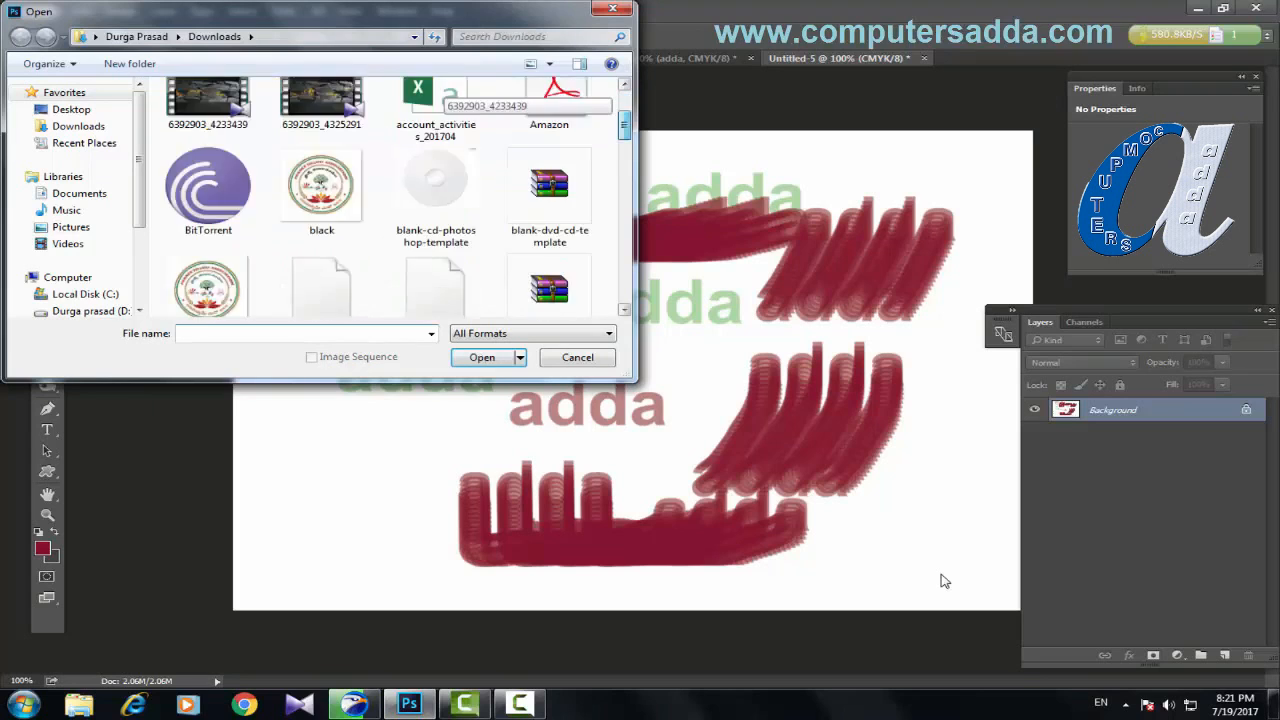
left_click_drag(624, 223, 624, 227)
left_click(436, 188)
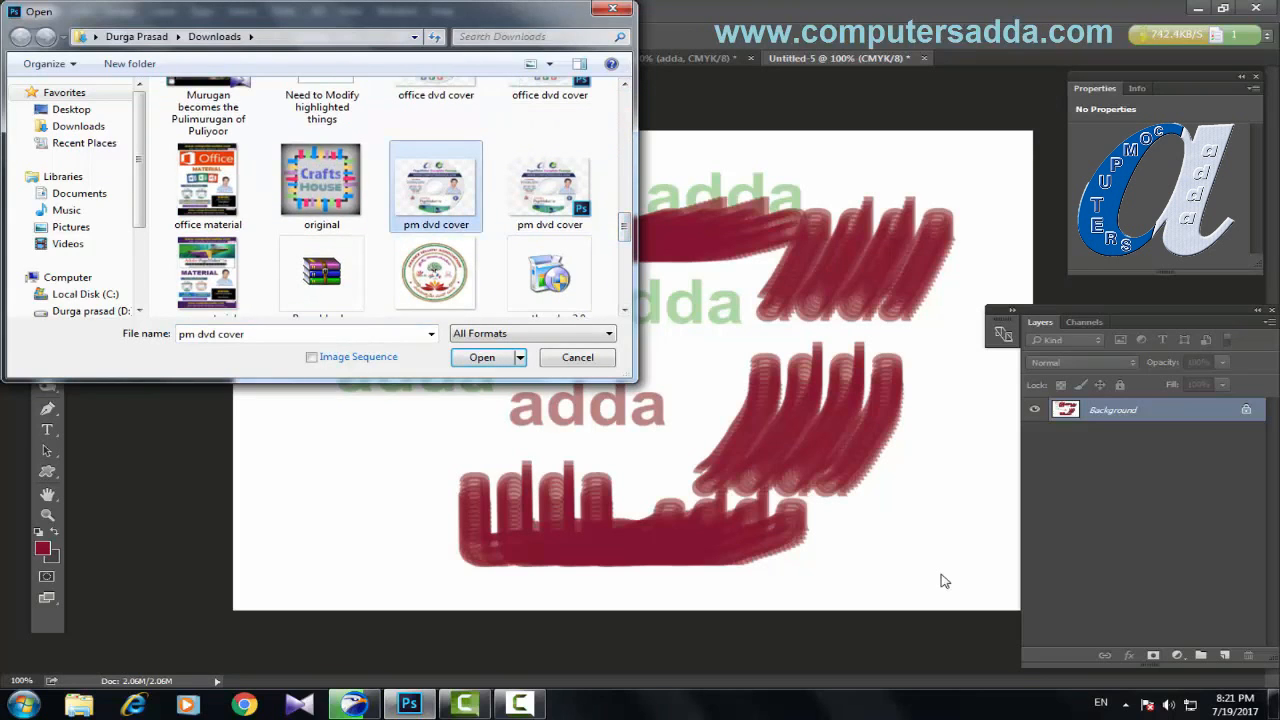
scroll(436, 200, "down", 3)
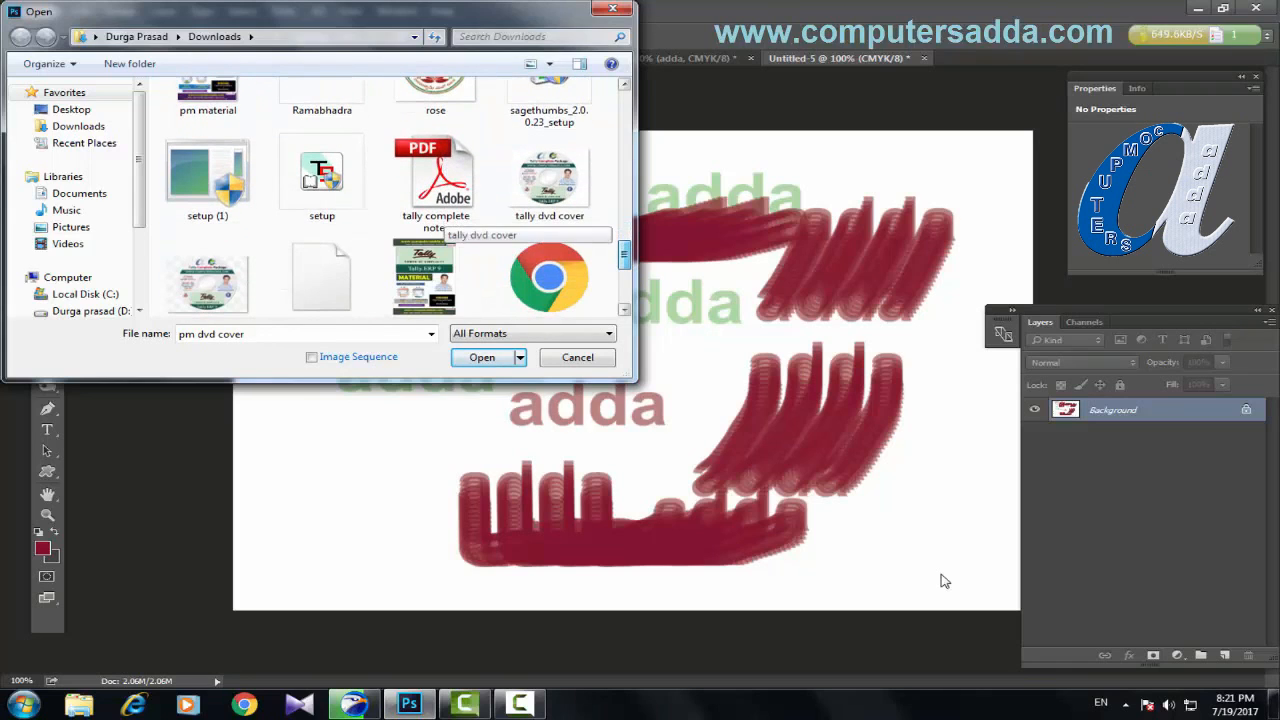
left_click(549, 180)
left_click(482, 357)
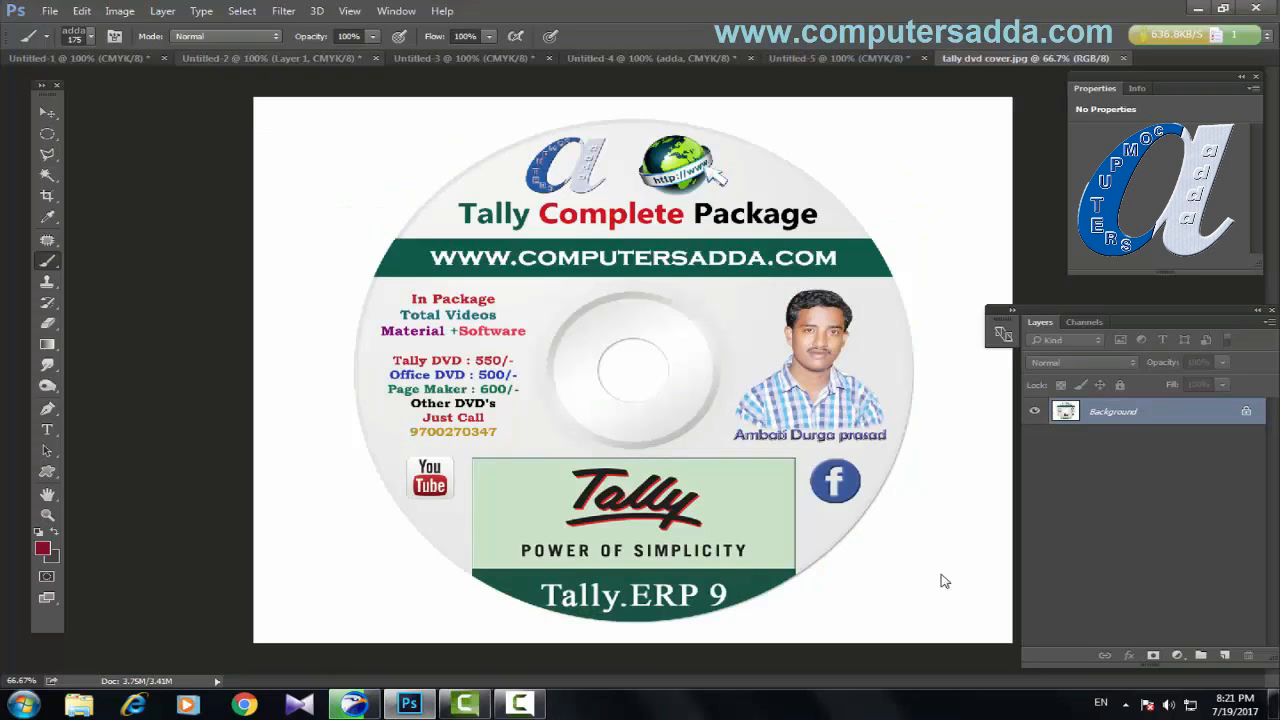
Define a brush preset from the whole DVD cover image, keeping the name tally dvd cover.jpg
key("alt+e")
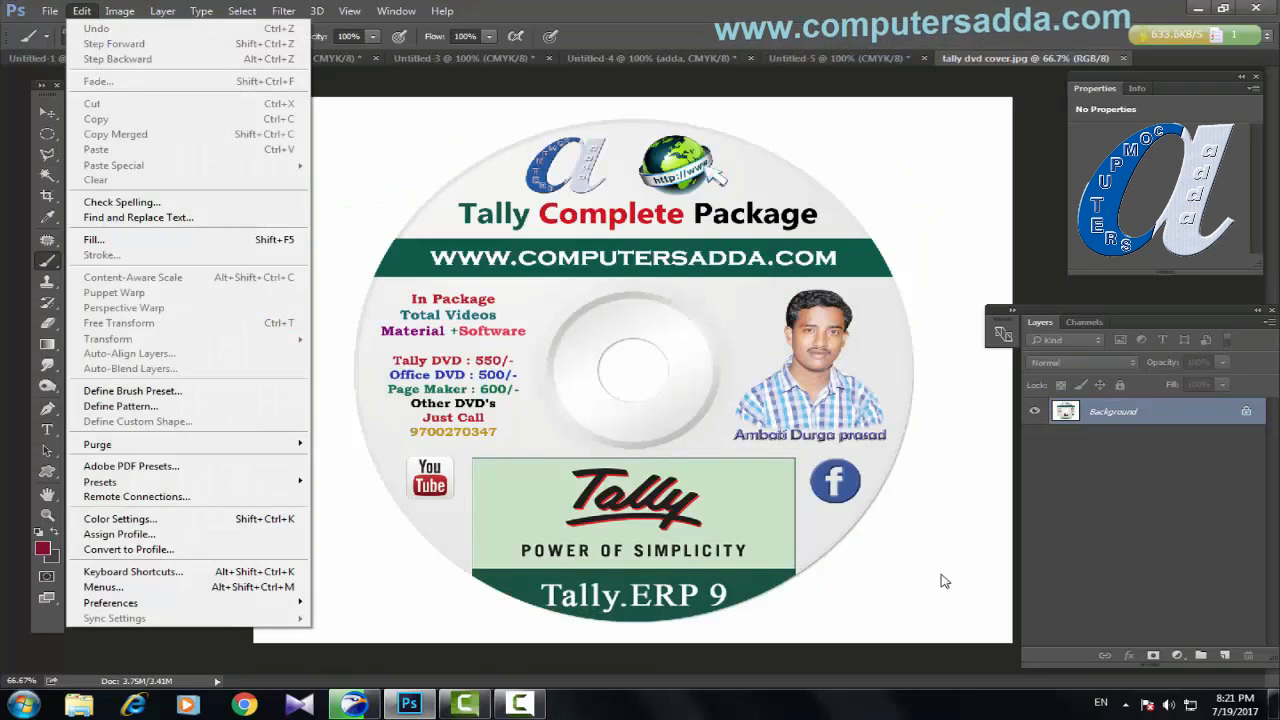
key("Down")
key("Down")
key("Down")
key("Down")
key("Down")
key("Down")
key("Down")
key("Down")
key("Down")
key("Down")
key("Down")
key("Down")
key("Down")
key("Down")
key("Down")
key("Down")
key("Down")
key("Down")
key("Down")
key("Down")
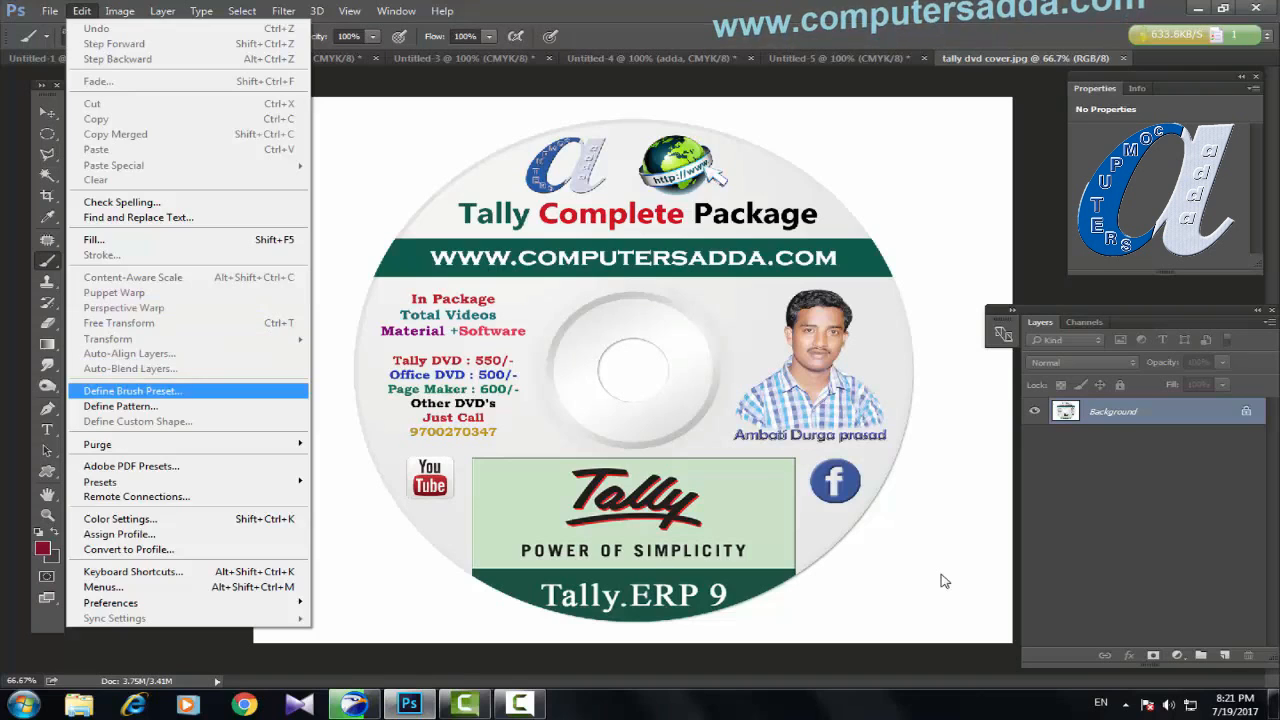
key("Return")
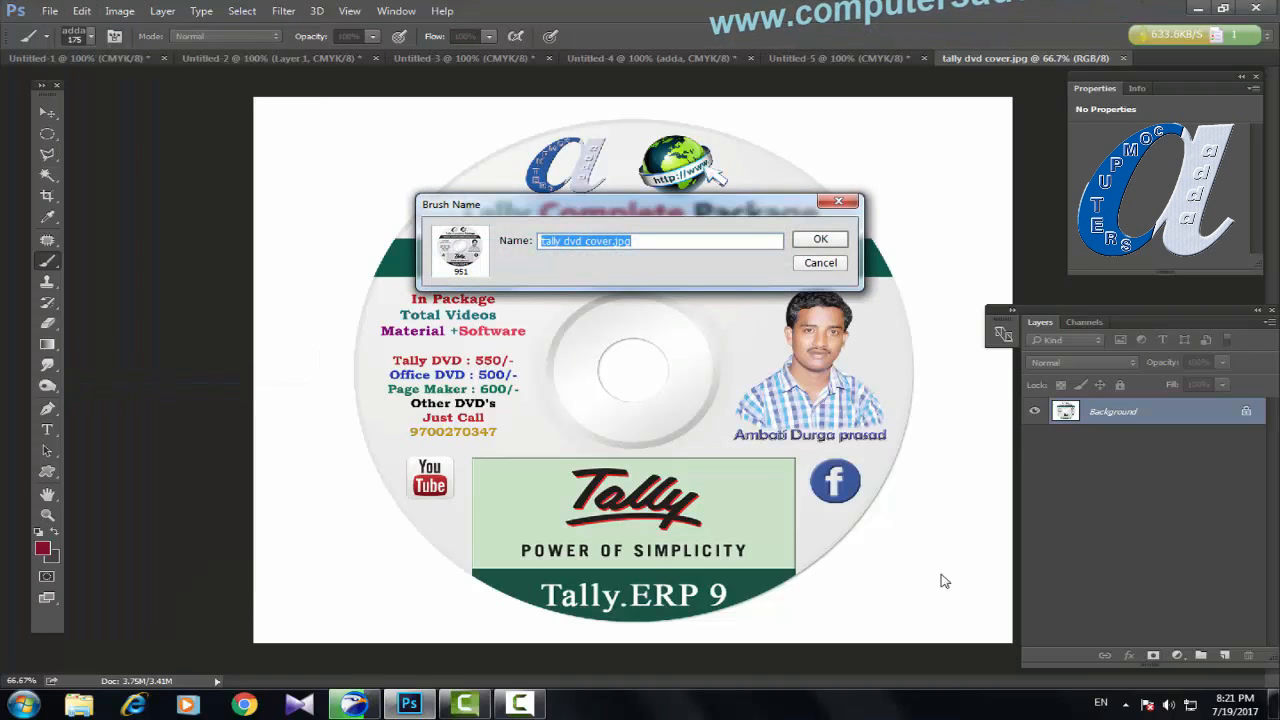
key("Return")
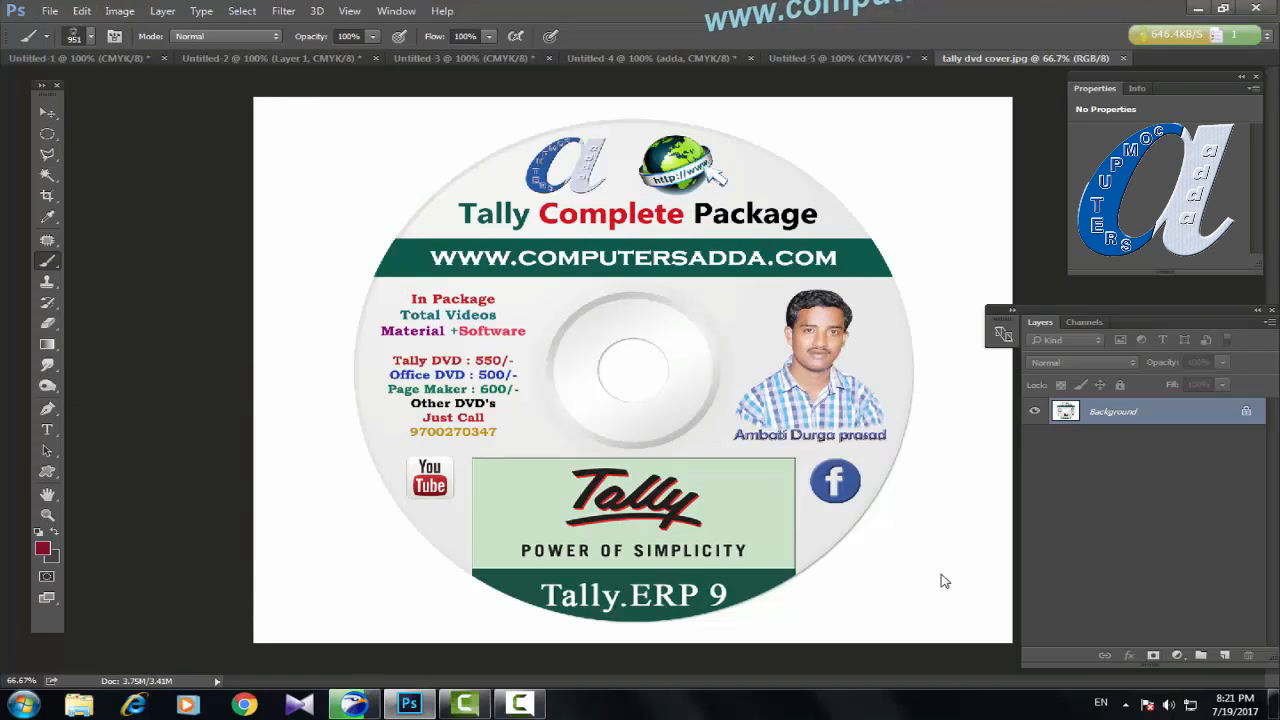
Create a sixth blank document, keeping the 3 x 2 inch, 300 pixels/inch CMYK settings
key("alt+f")
key("Return")
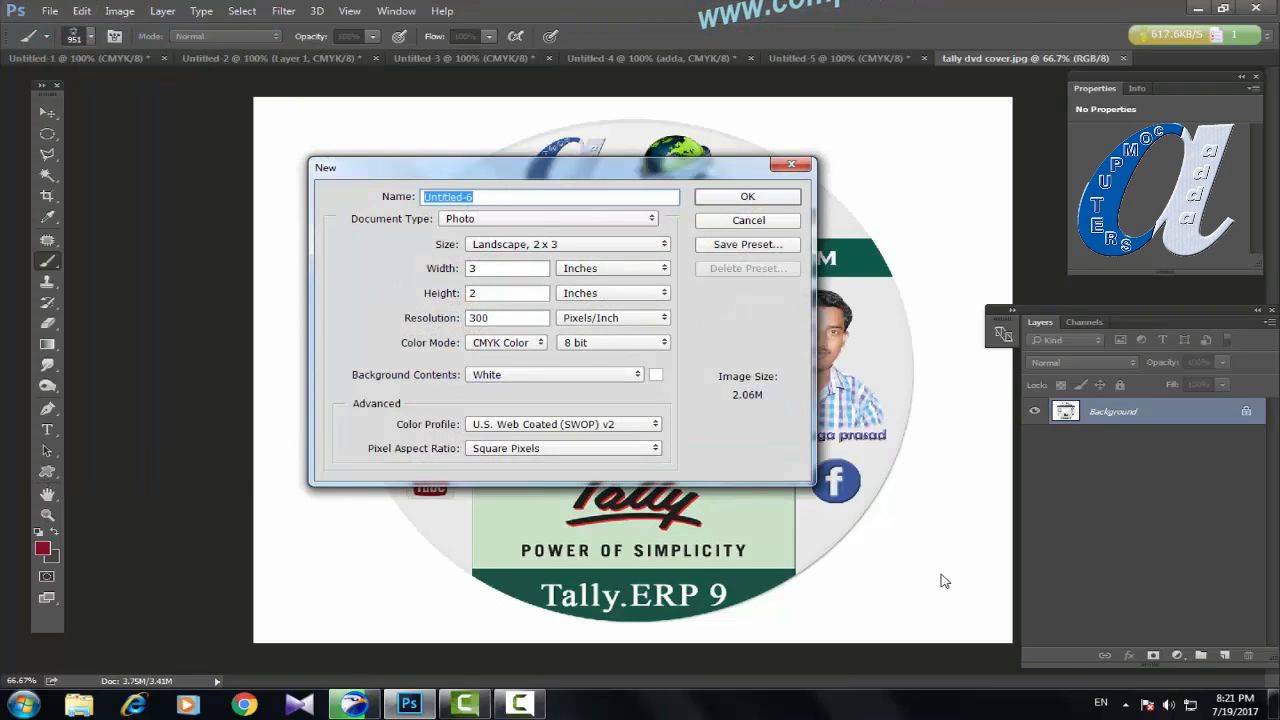
key("Return")
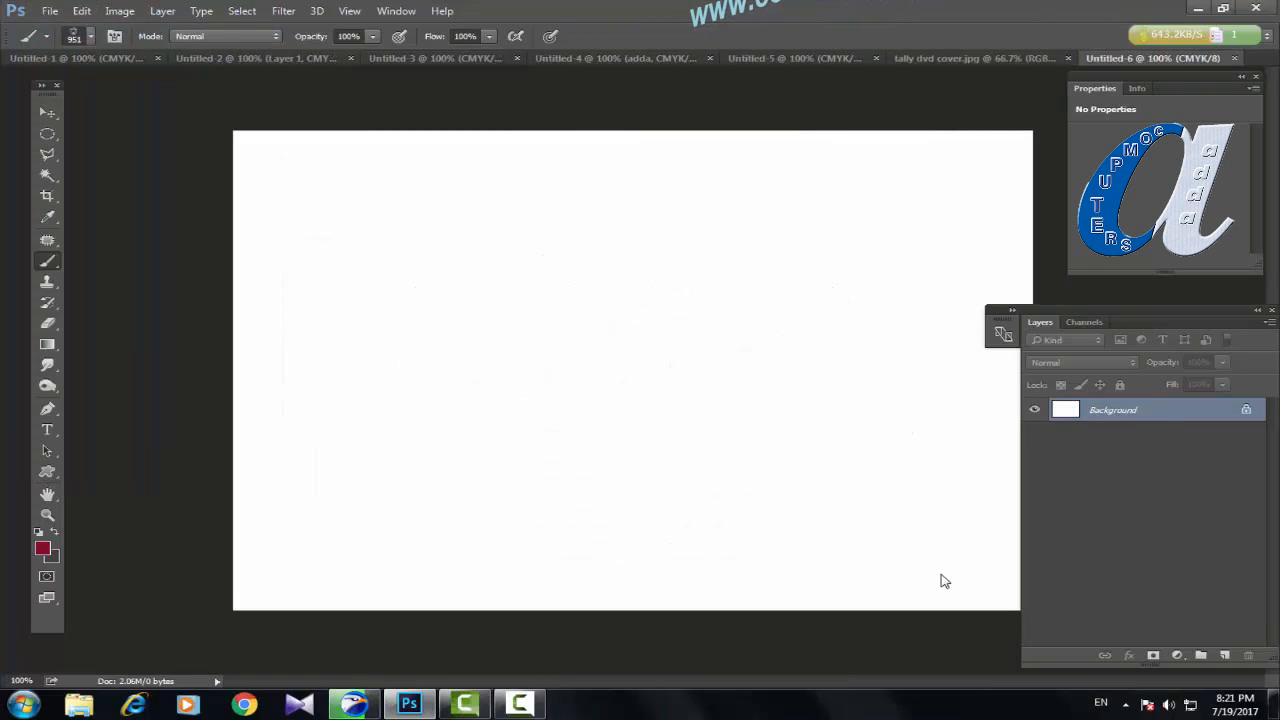
Reduce the DVD cover brush to 200 px and stamp it three times in dark red across the canvas's upper half
key("bracketleft")
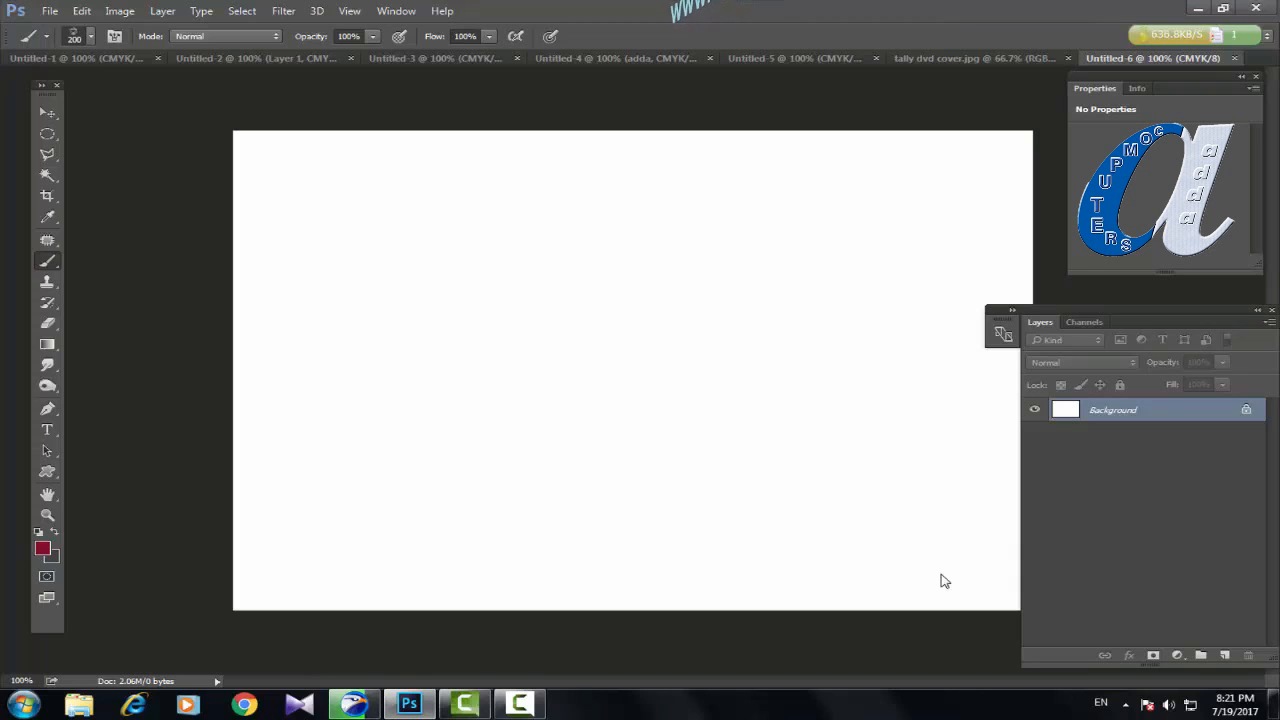
left_click(365, 279)
left_click(582, 279)
left_click(773, 305)
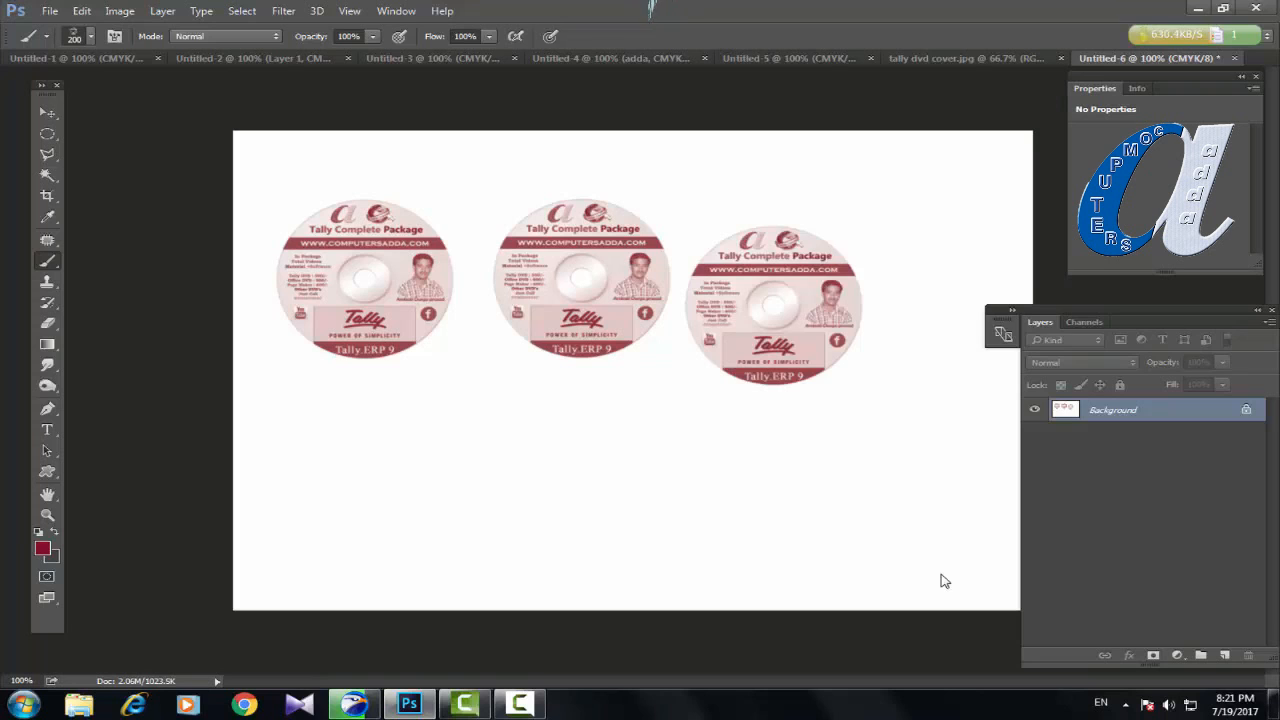
Set the foreground color to dark blue 1e0d85 and stamp the DVD cover brush three times along the canvas's lower half
left_click(42, 548)
left_click(1052, 420)
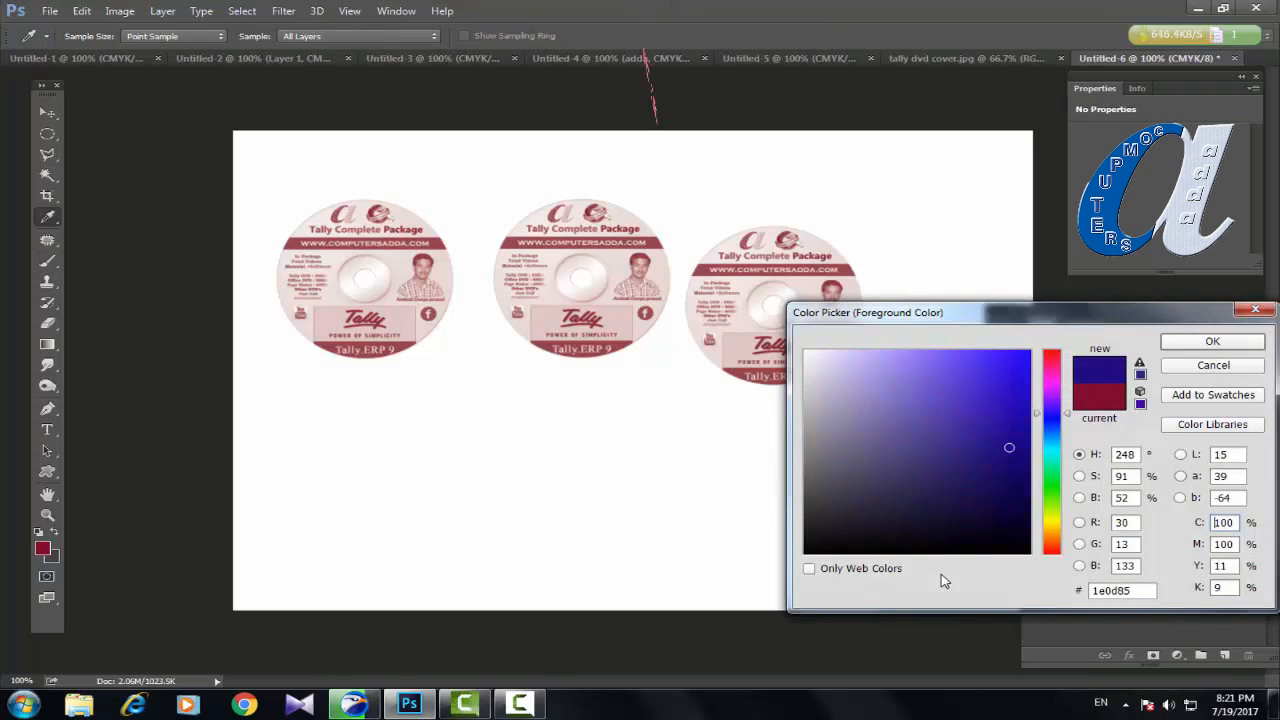
left_click(1212, 341)
left_click(389, 461)
left_click(580, 484)
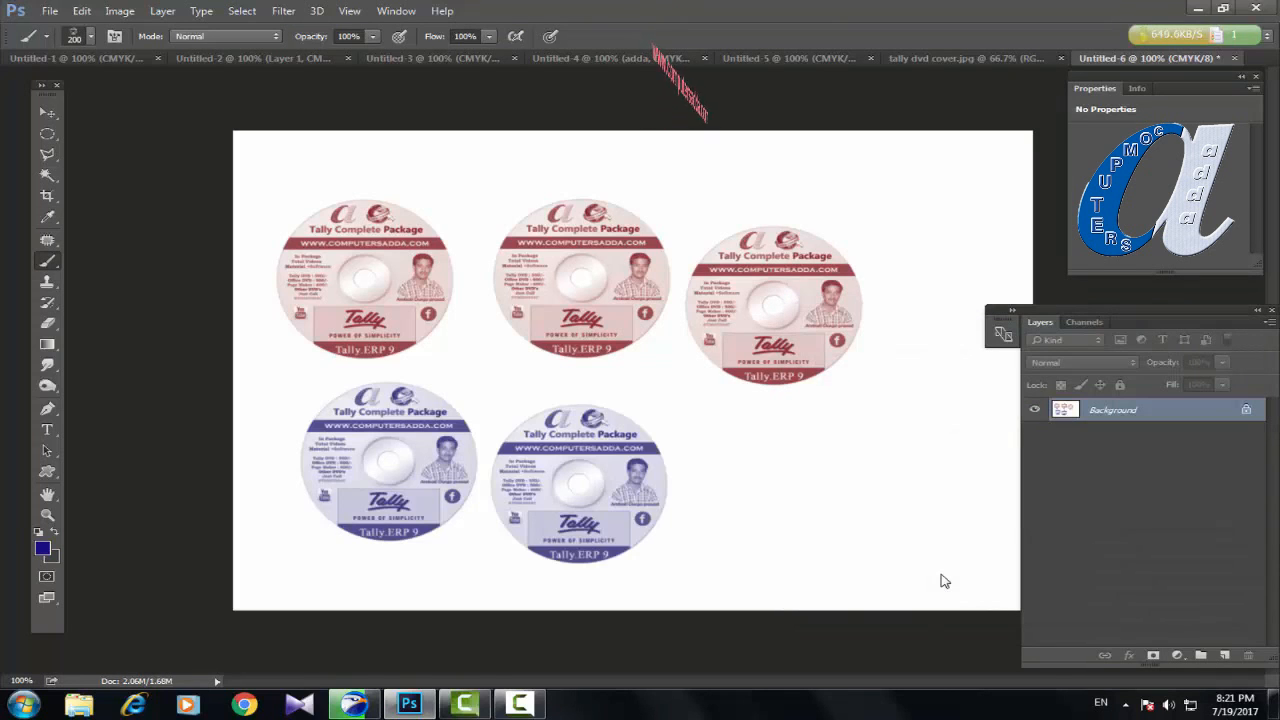
left_click(757, 508)
Paint a vertical blue stroke near the canvas's upper-right corner, and stamp the disc once at 600 px over the left part
mouse_move(907, 215)
left_mouse_down()
mouse_move(929, 274)
mouse_move(932, 375)
left_mouse_up()
key("bracketright")
key("bracketright")
key("bracketright")
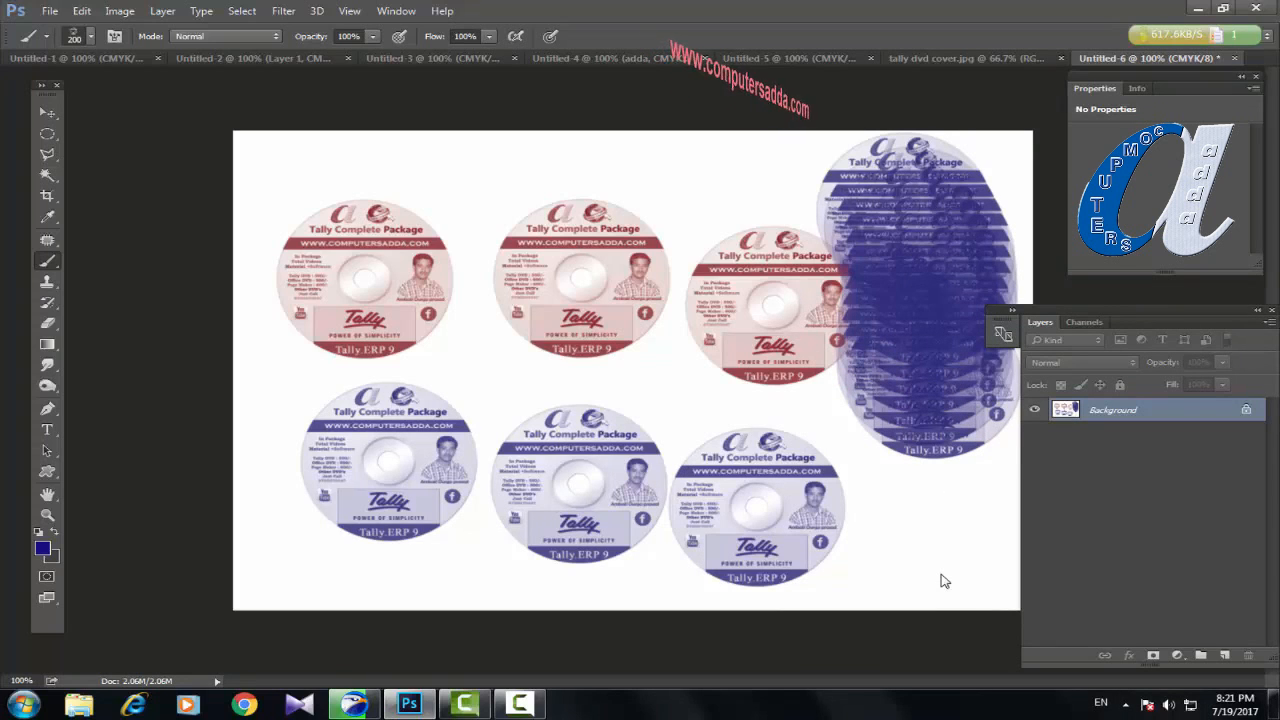
key("bracketright")
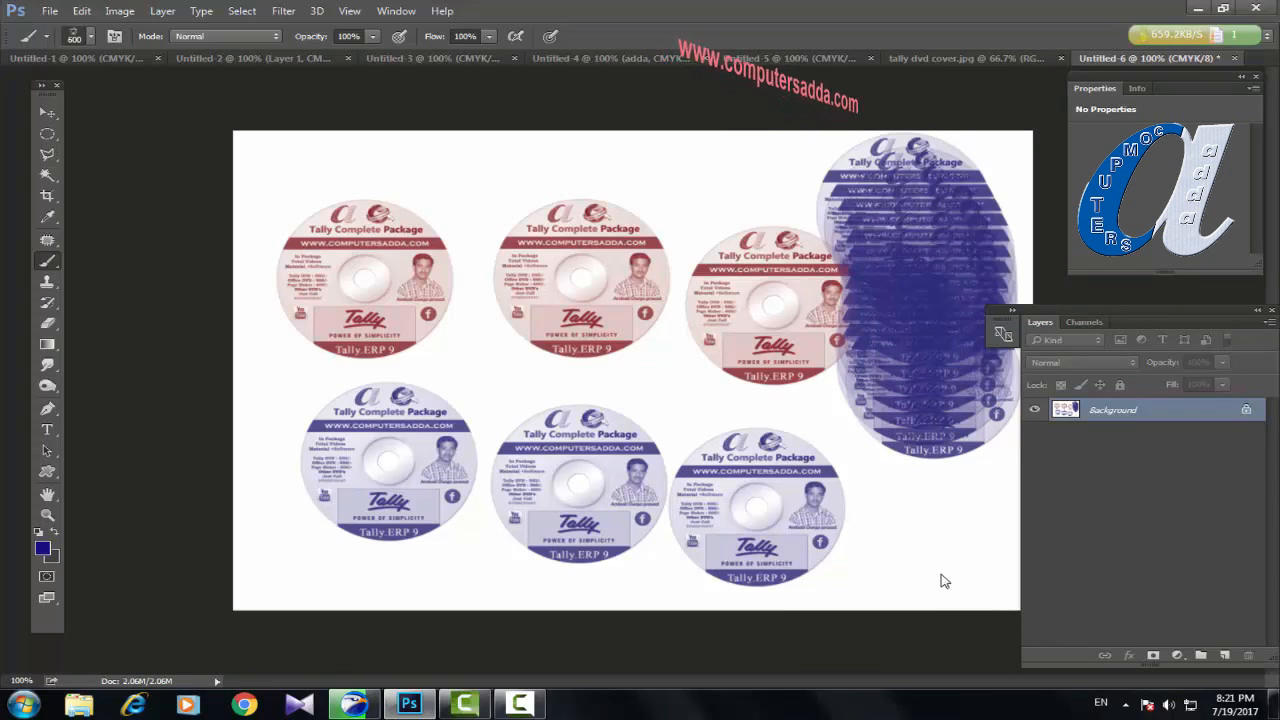
left_click(492, 365)
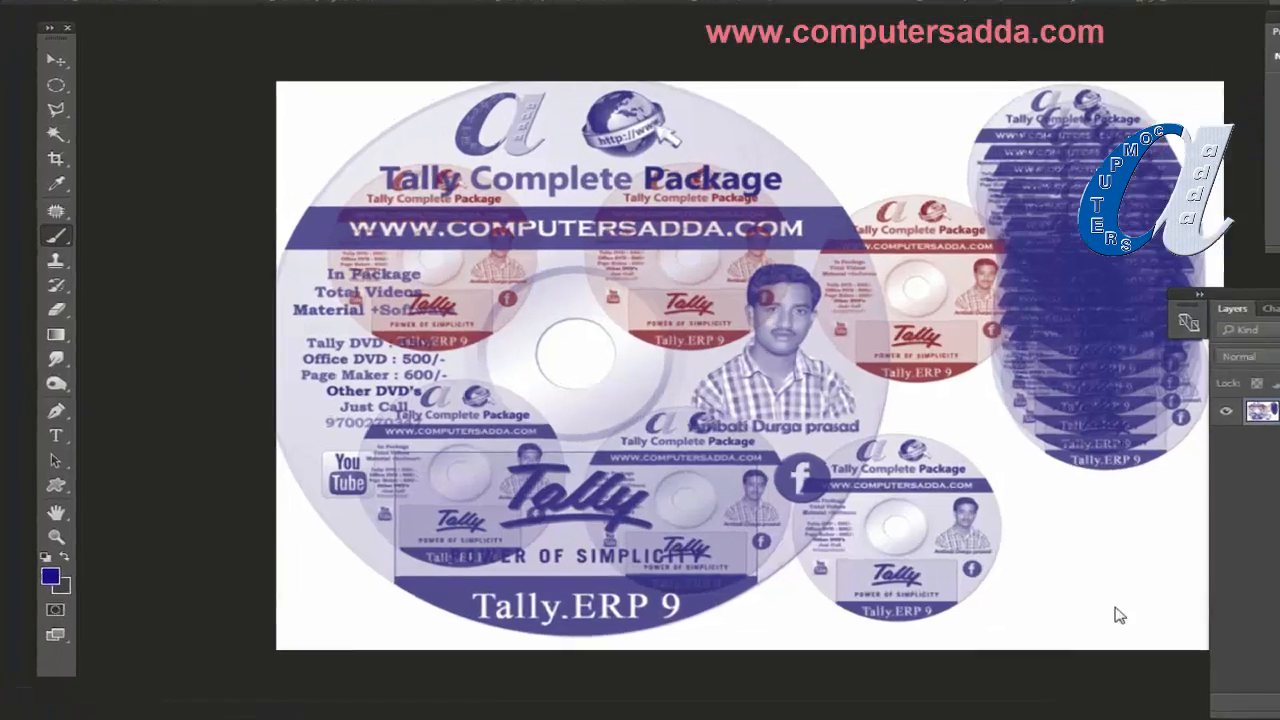
Create a seventh blank document, keeping the proposed settings
left_click(81, 10)
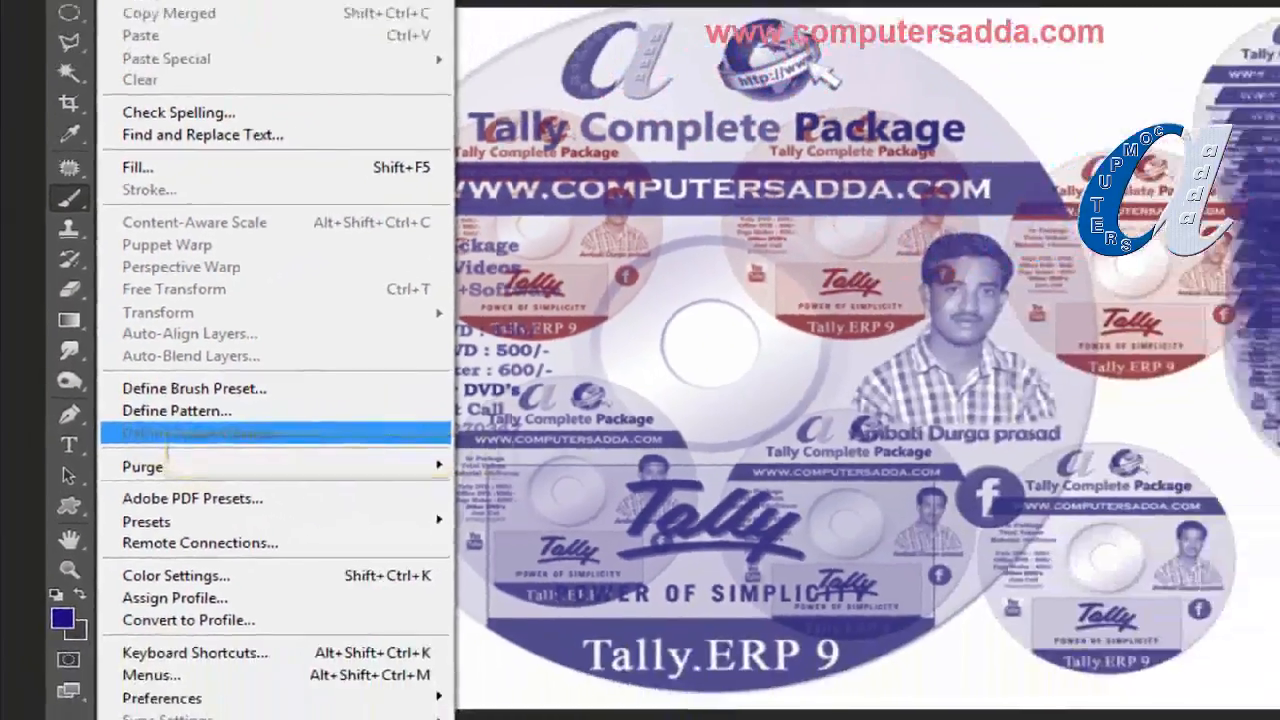
key("Escape")
key("alt+f")
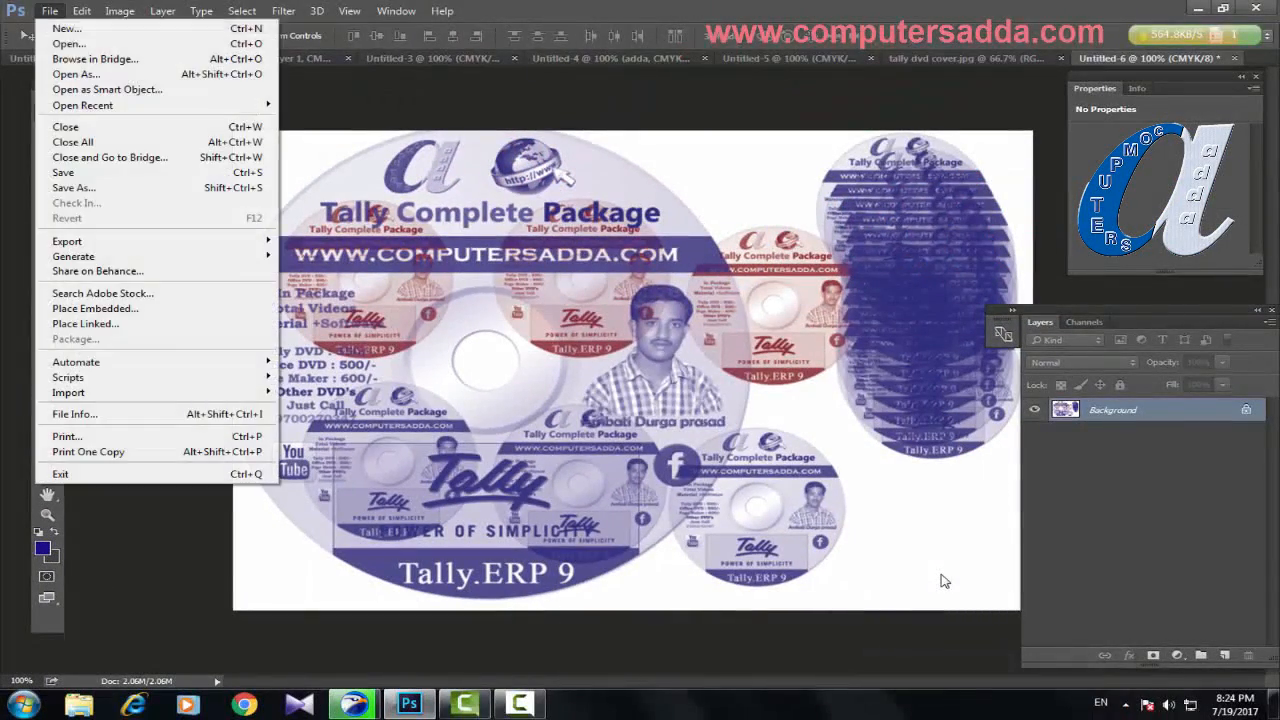
key("n")
key("Return")
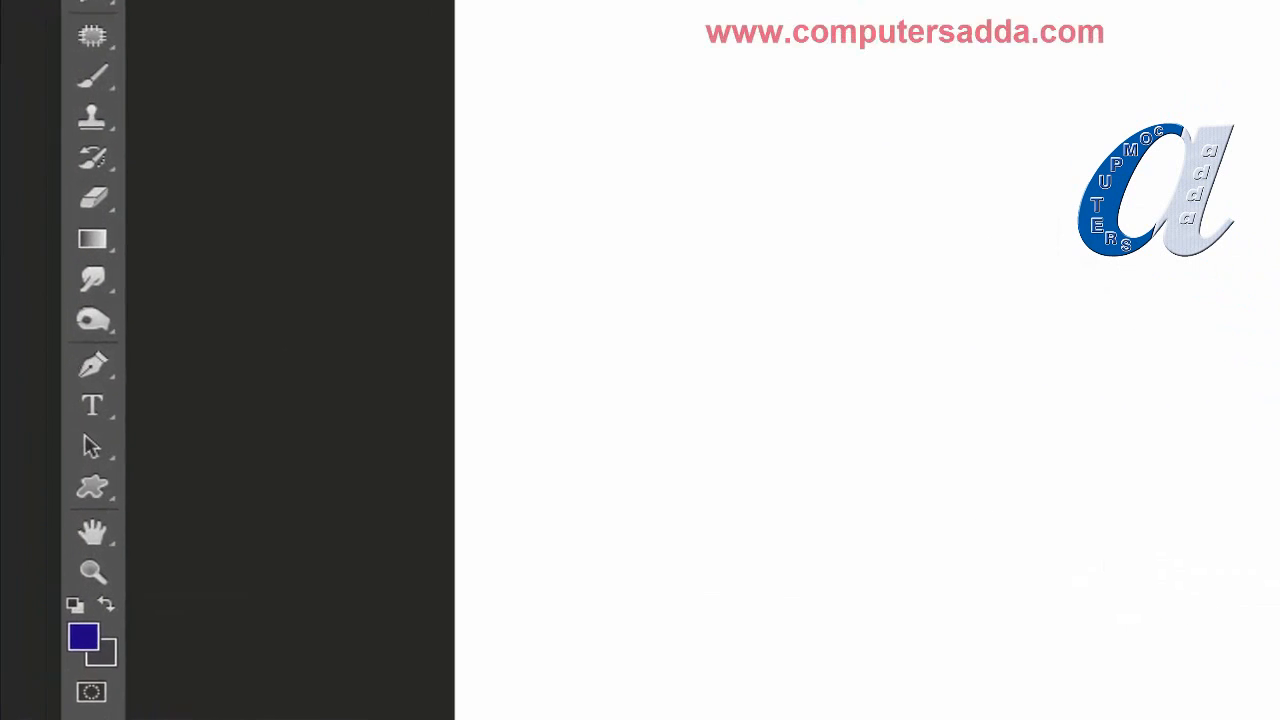
Activate the Custom Shape tool and look through its library of ready-made shapes from beginning to end
key("u")
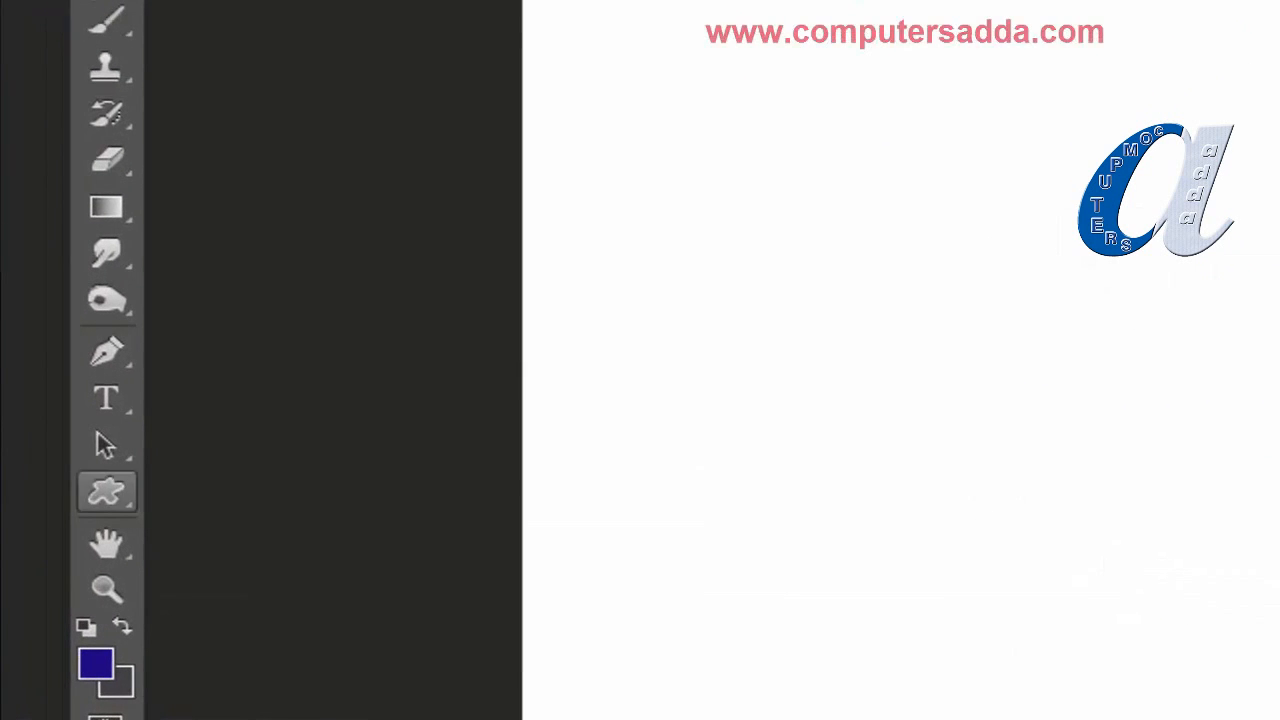
right_click(106, 491)
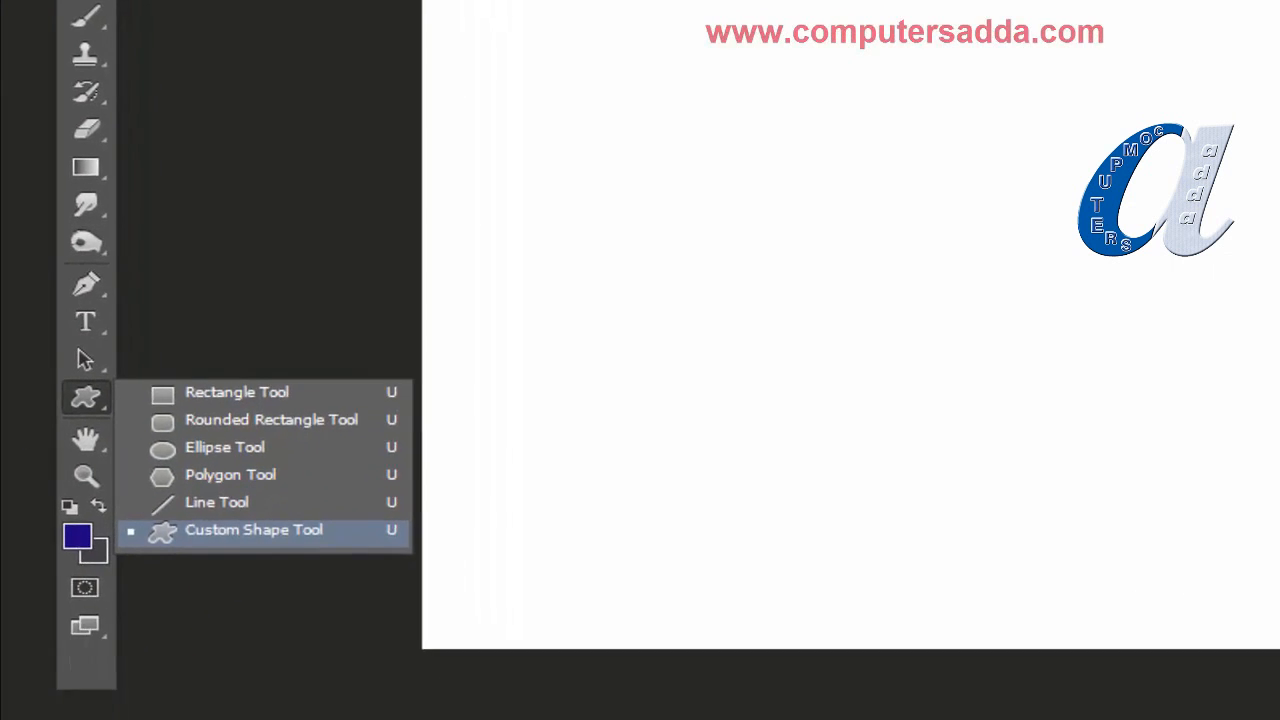
key("Escape")
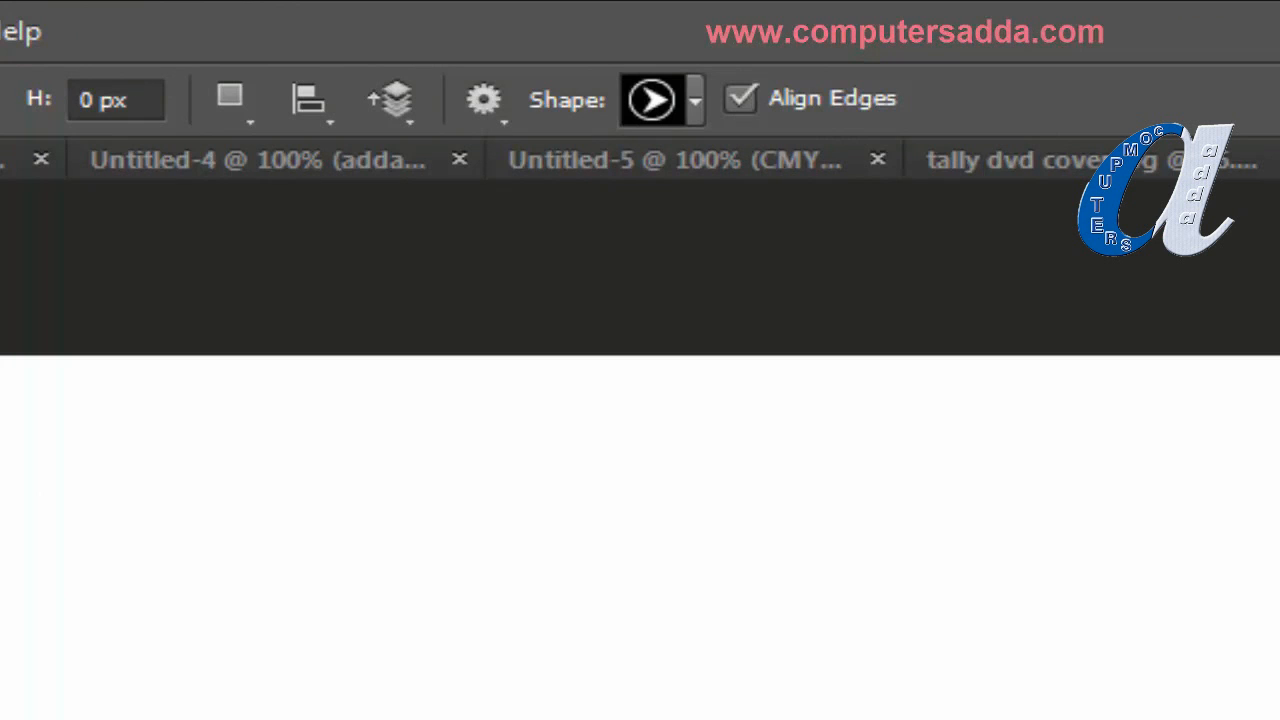
left_click(695, 100)
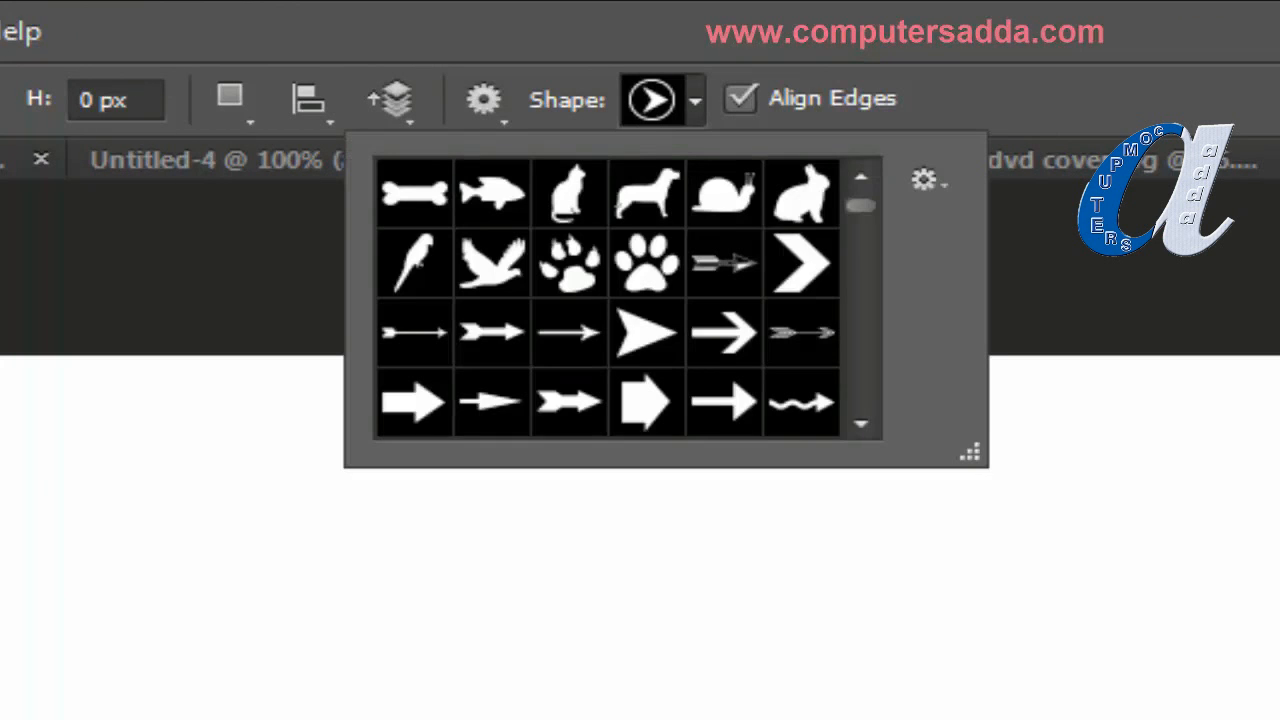
scroll(608, 298, "down", 20)
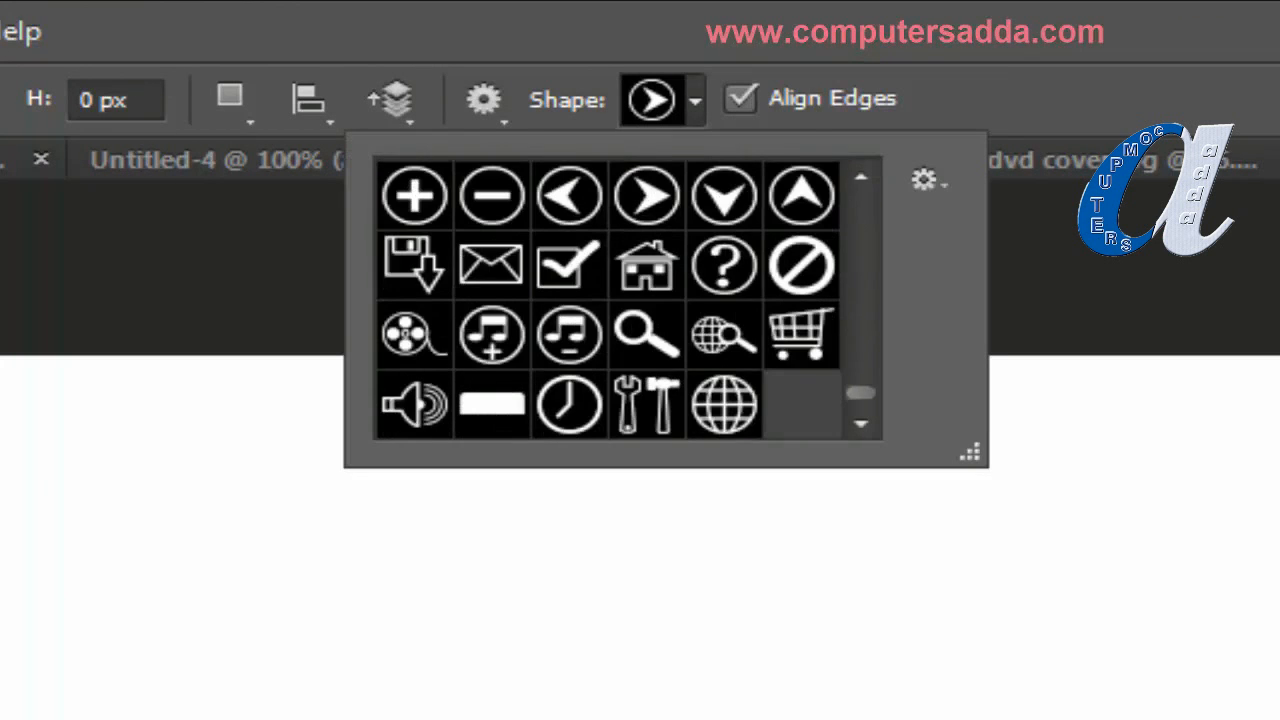
scroll(608, 298, "up", 20)
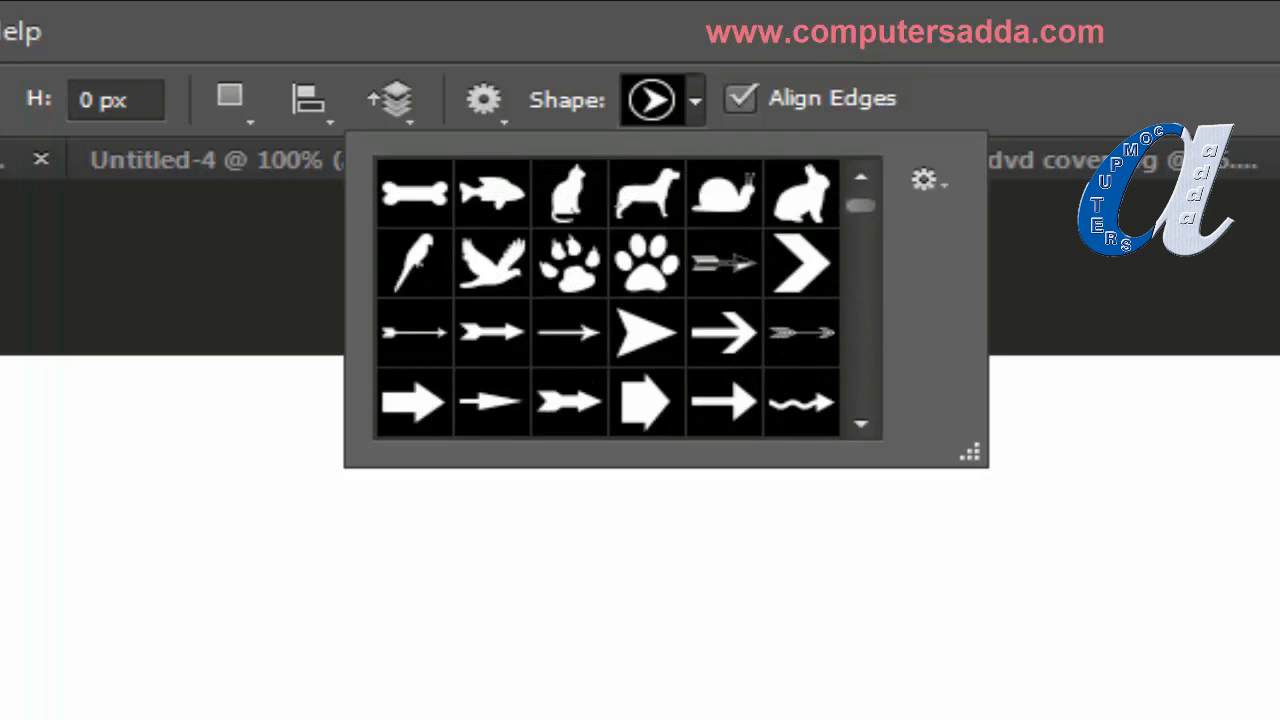
scroll(608, 298, "down", 15)
scroll(608, 298, "up", 6)
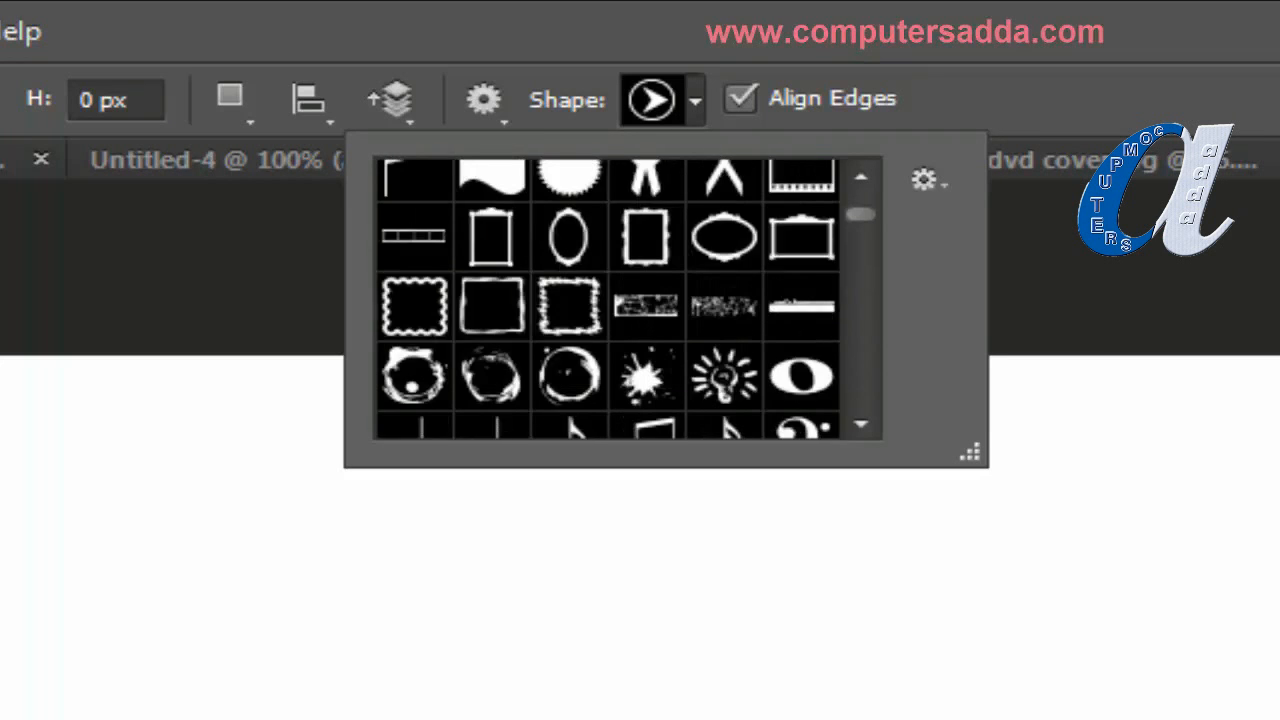
scroll(608, 298, "up", 4)
scroll(608, 298, "down", 18)
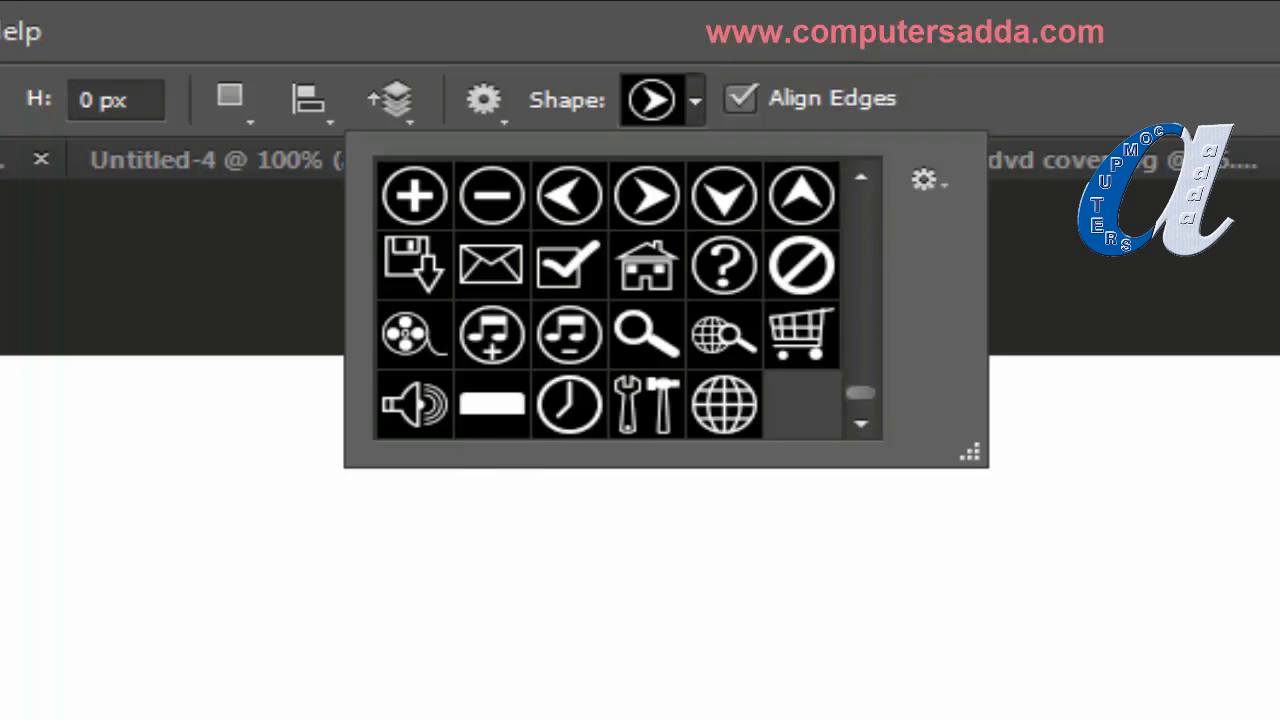
key("Escape")
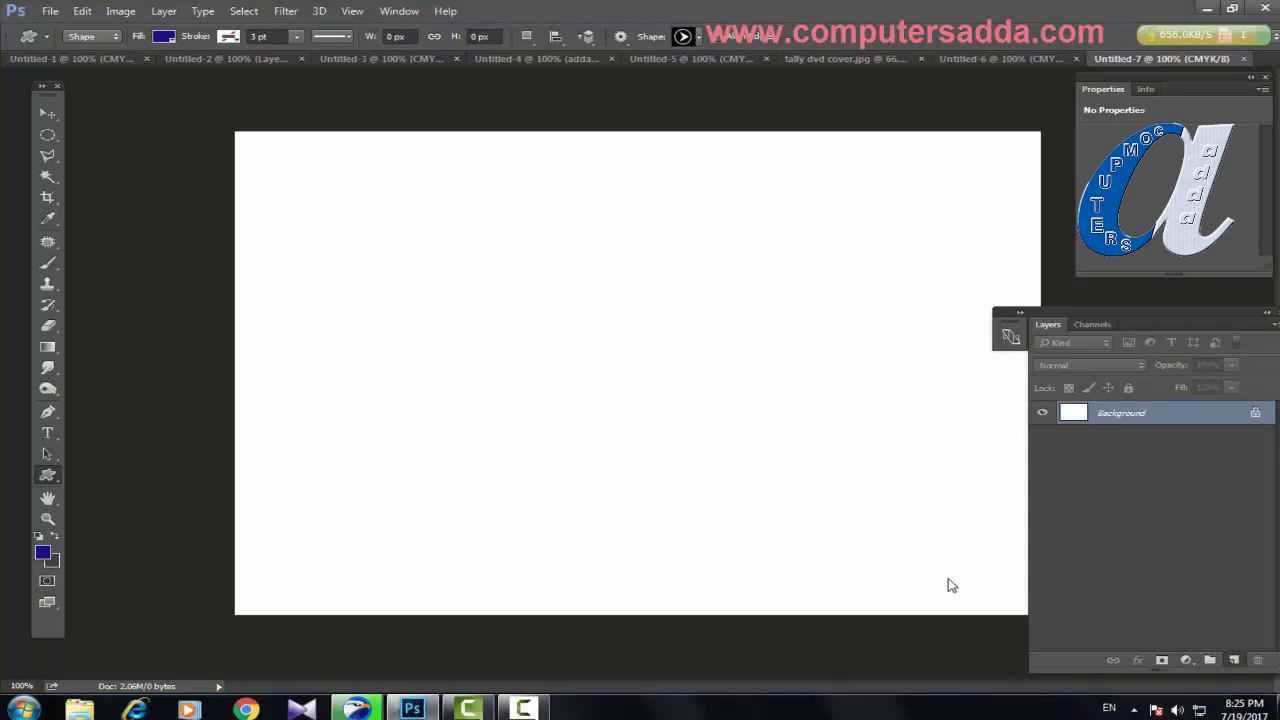
Add a new layer and draw a circular head path about 163 px wide in the canvas's upper middle with the Ellipse tool in Path mode
key("ctrl+shift+alt+n")
key("p")
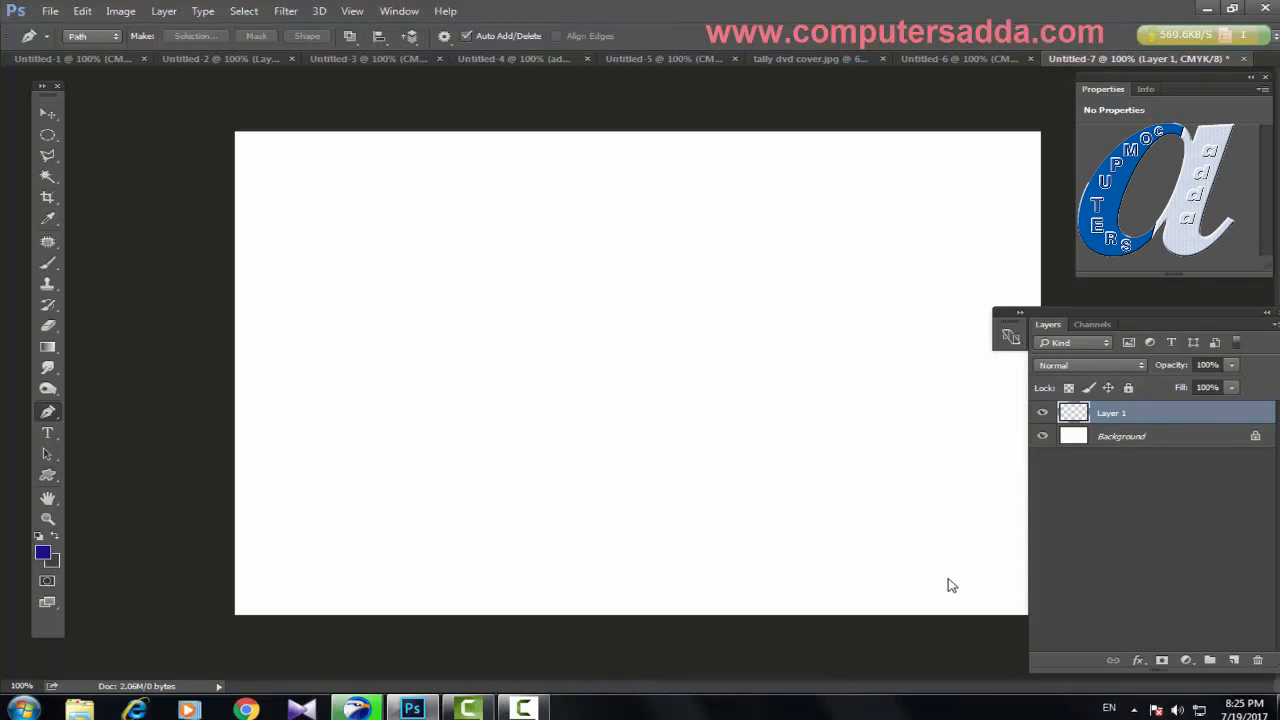
left_click(48, 476)
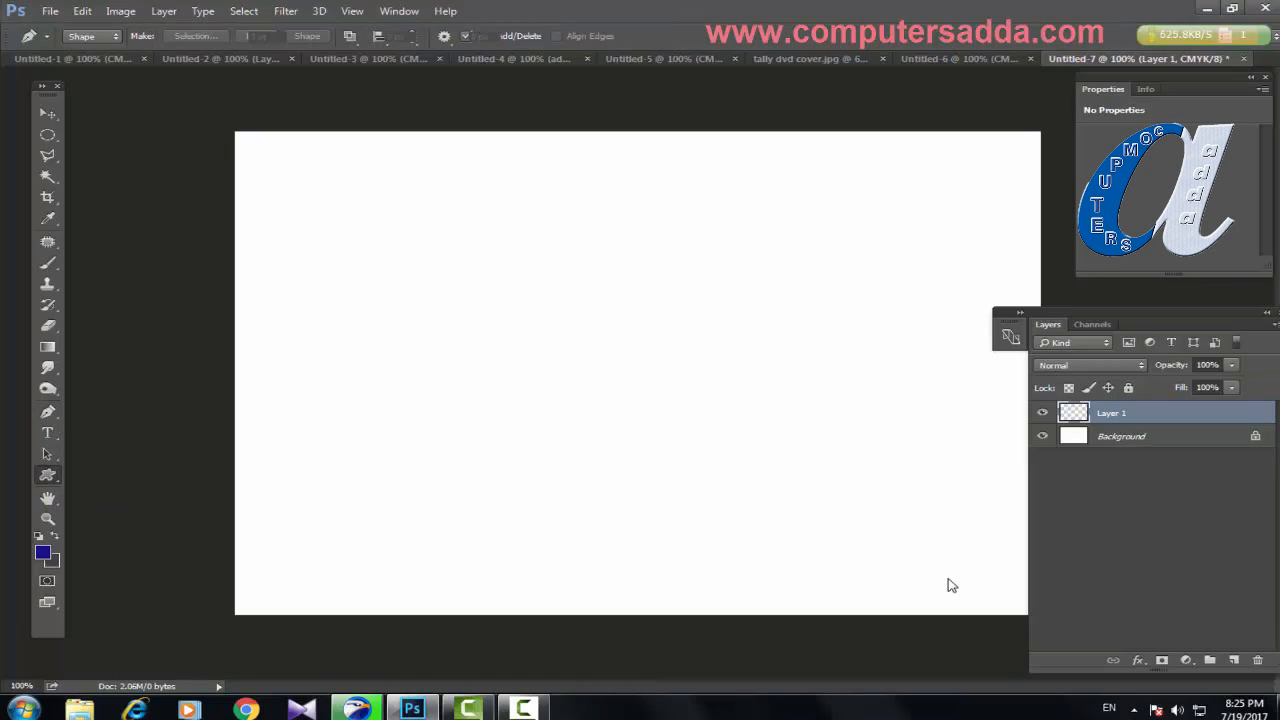
right_click(48, 476)
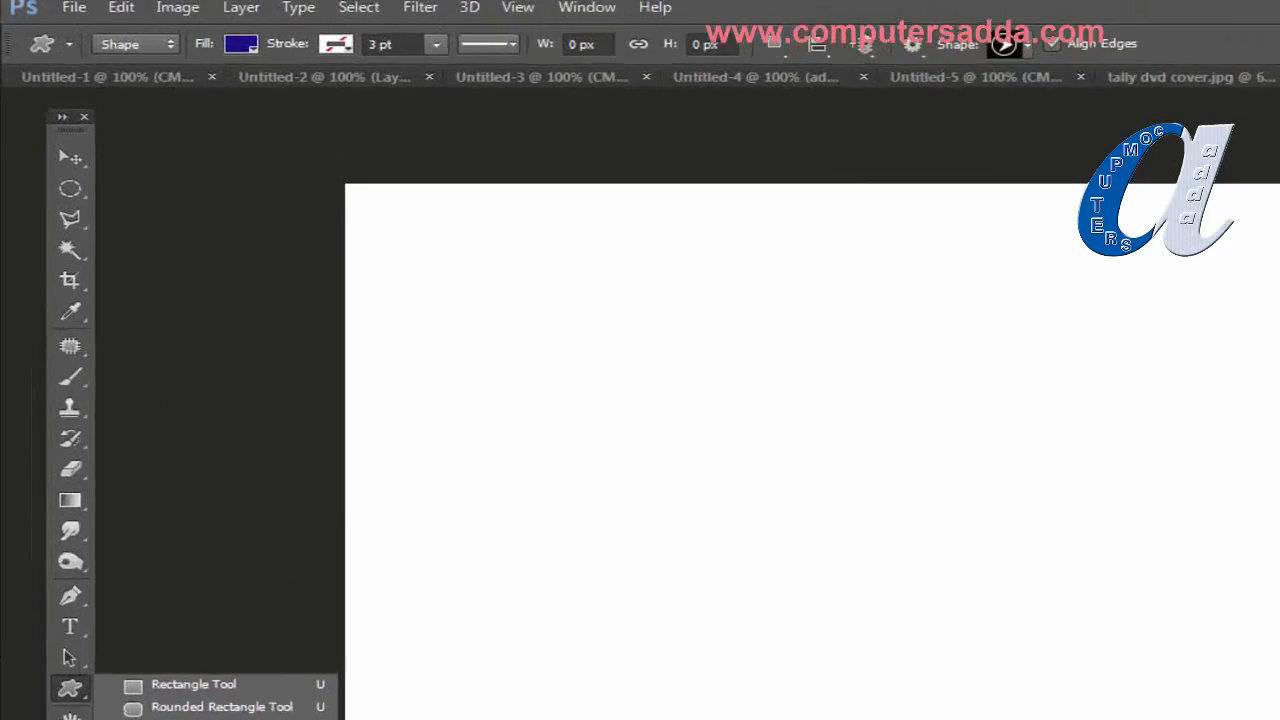
left_click(137, 44)
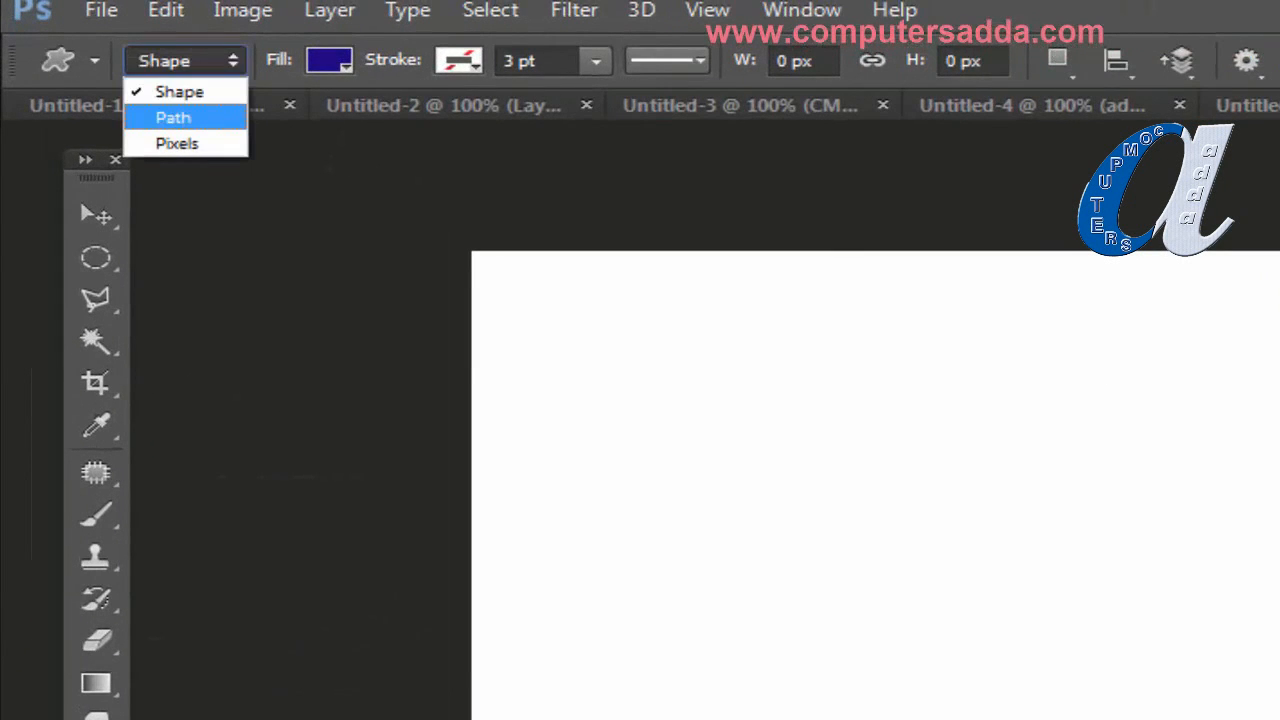
left_click(173, 117)
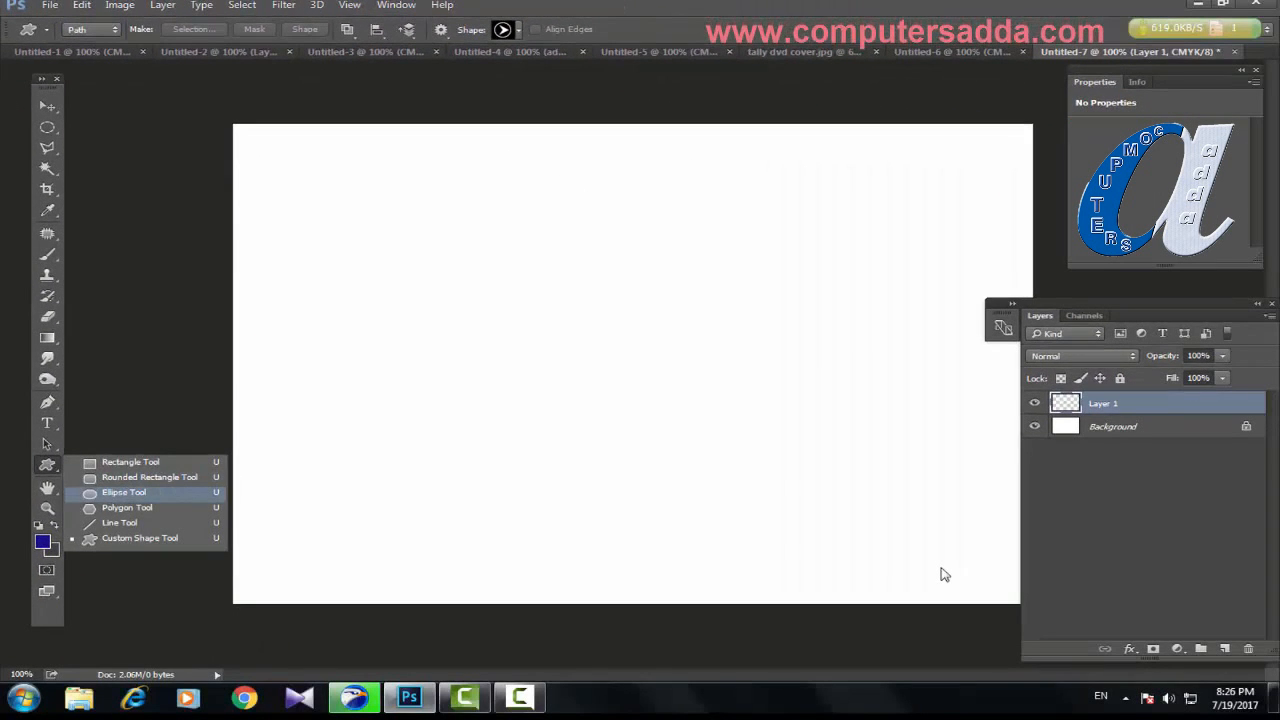
left_click(124, 493)
left_click_drag(548, 228, 693, 365)
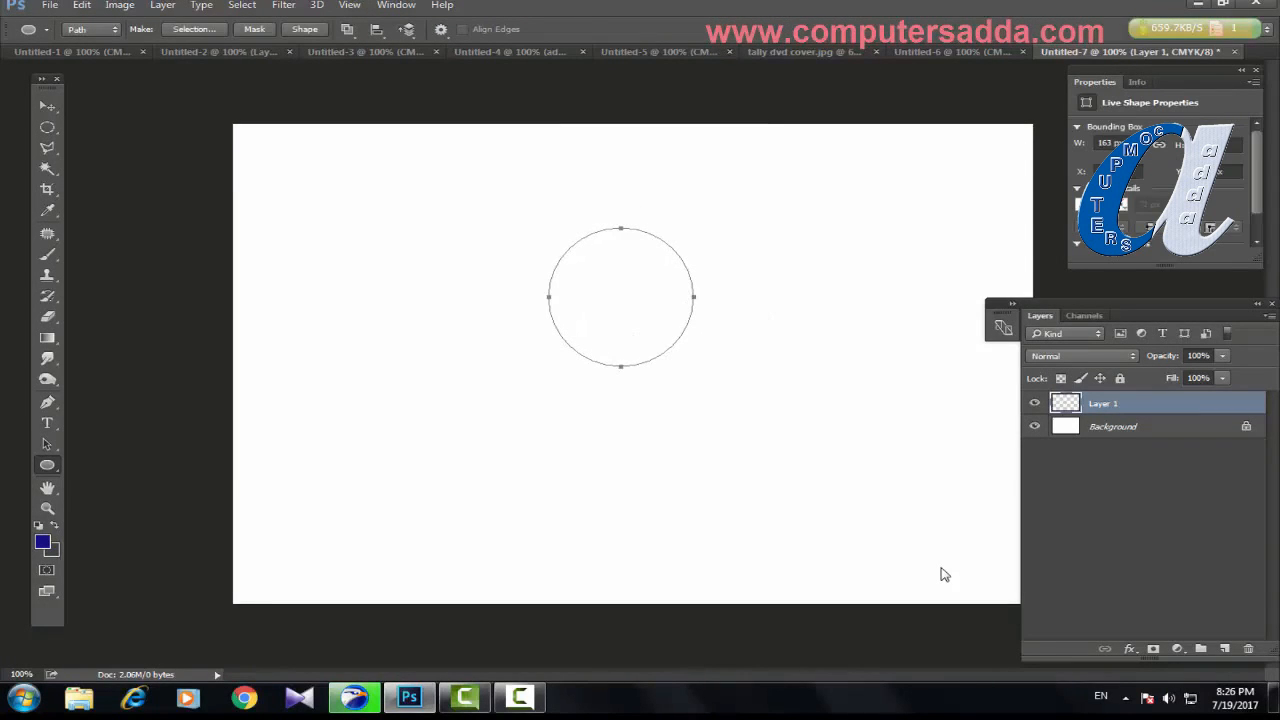
Draw a closed, curved pointed ear path with the Pen tool on the upper-left side of the head circle
key("p")
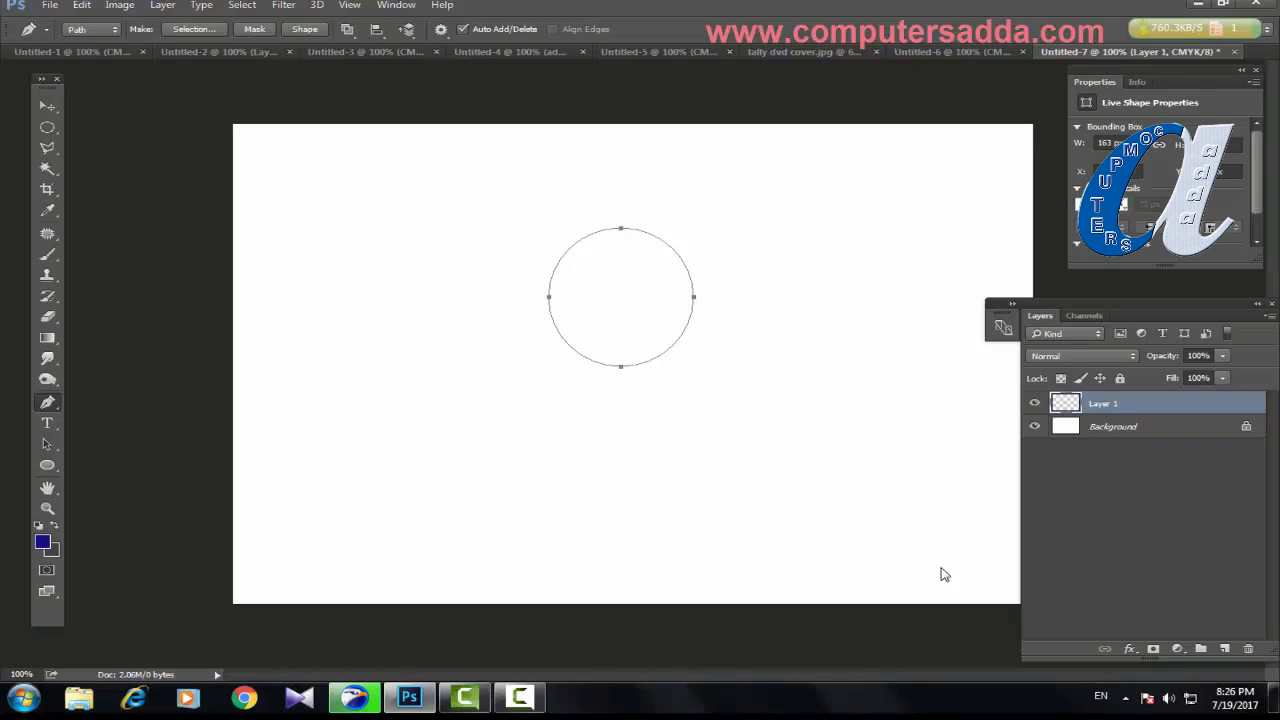
left_click(550, 284)
left_click_drag(477, 225, 471, 190)
left_click_drag(596, 233, 621, 254)
left_click(596, 233, "alt")
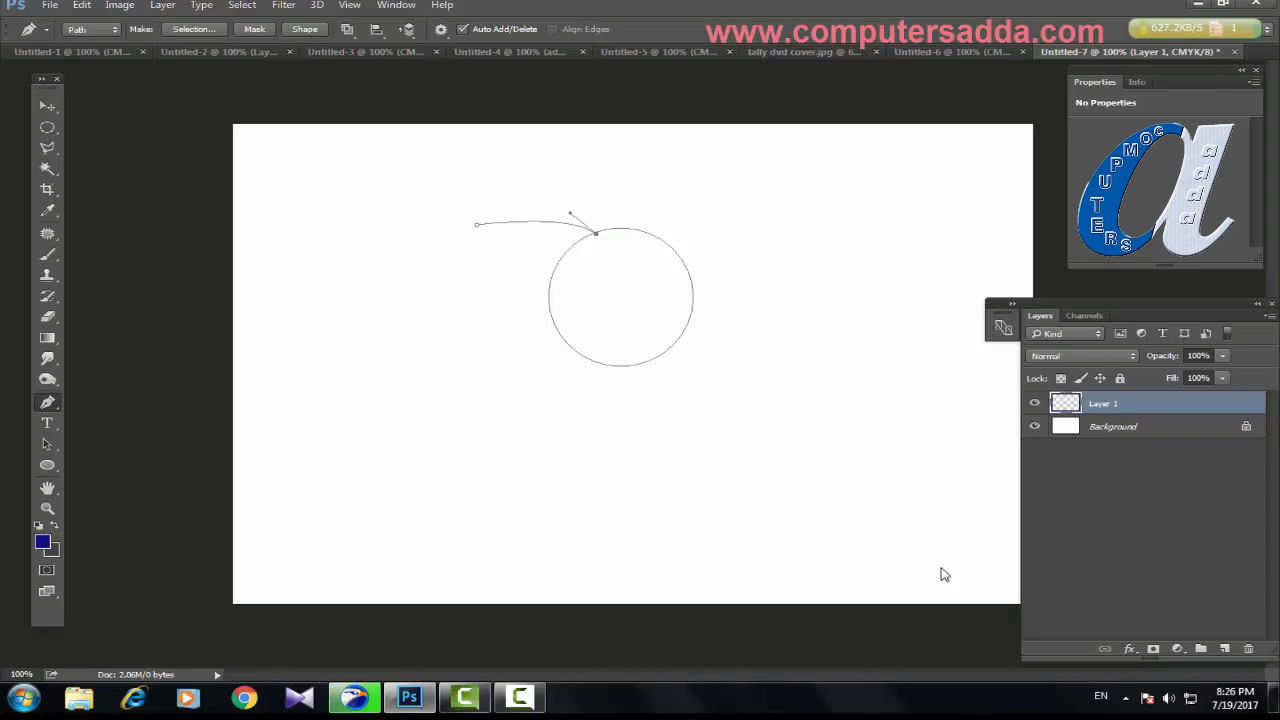
left_click_drag(549, 279, 543, 310)
left_click(550, 282, "alt")
left_click_drag(477, 224, 473, 260)
Draw a matching closed, curved ear path on the upper-right side of the head circle
left_click_drag(760, 221, 794, 231)
left_click(760, 221, "alt")
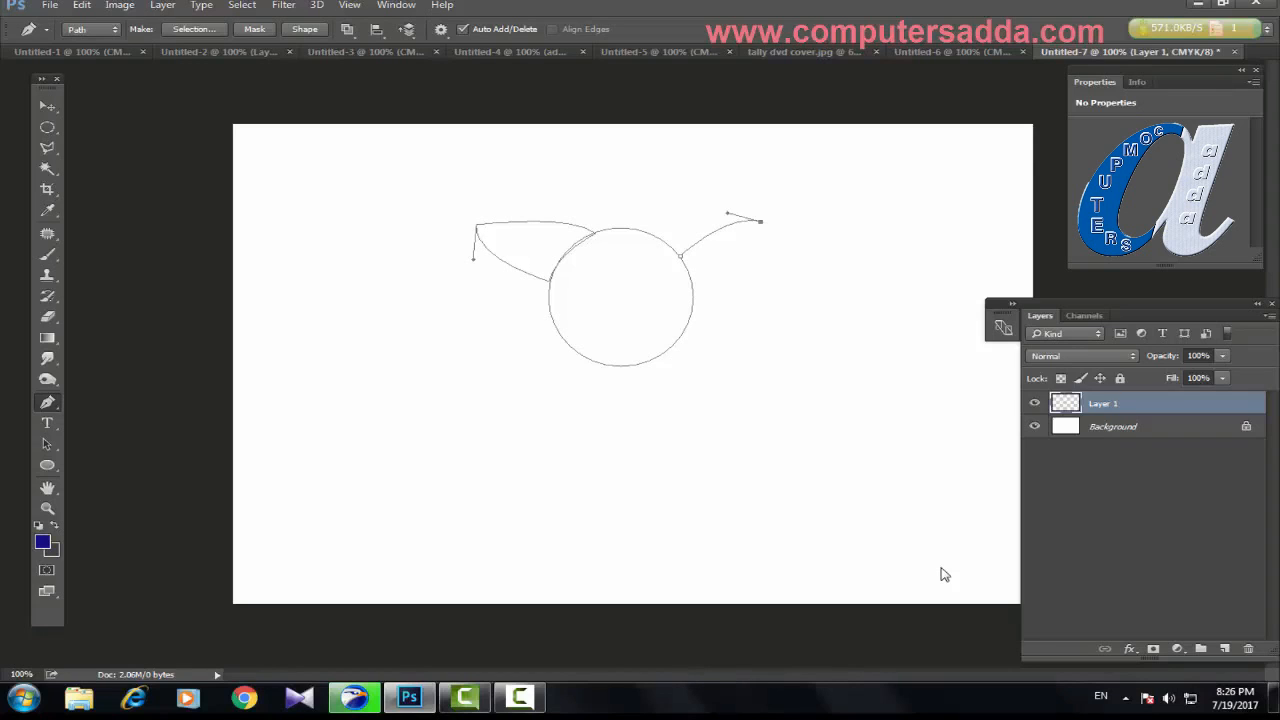
left_click_drag(695, 298, 620, 308)
left_click(695, 298, "alt")
left_click(680, 256)
Draw ellipse paths inside the head for two round eyes, a small narrow nose and a mouth about 53 px wide
left_click(47, 465)
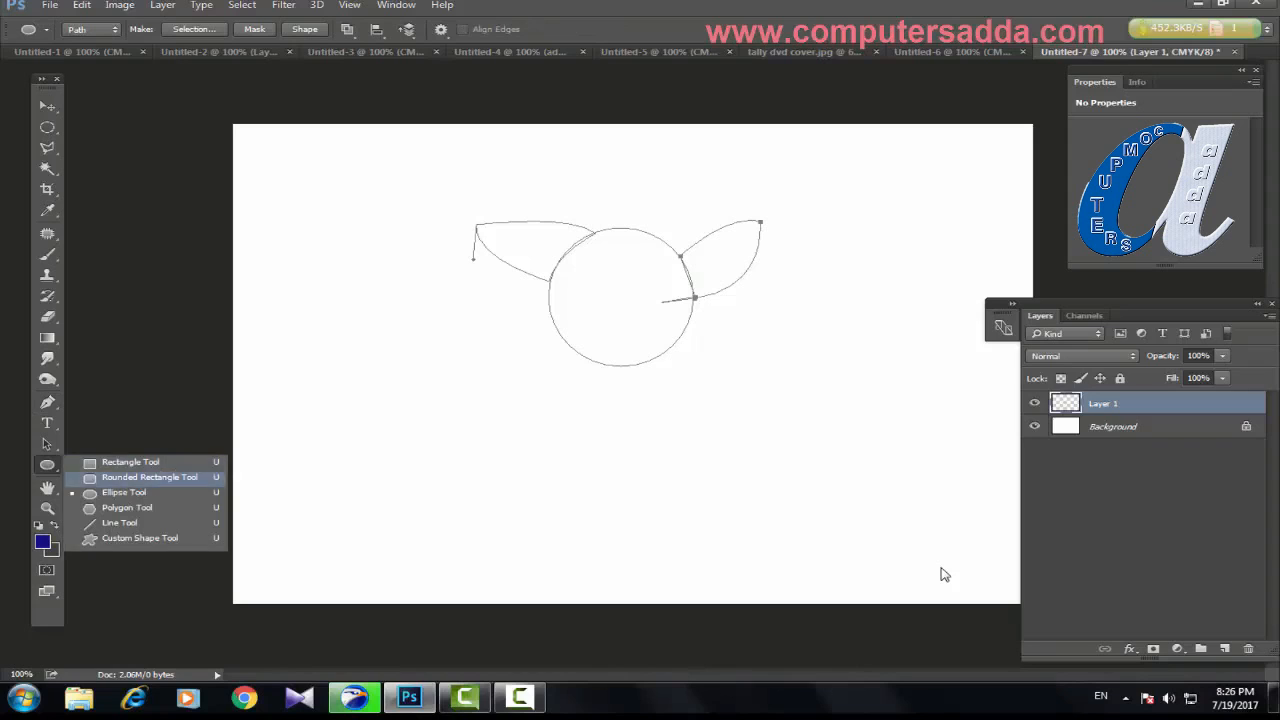
left_click(944, 574)
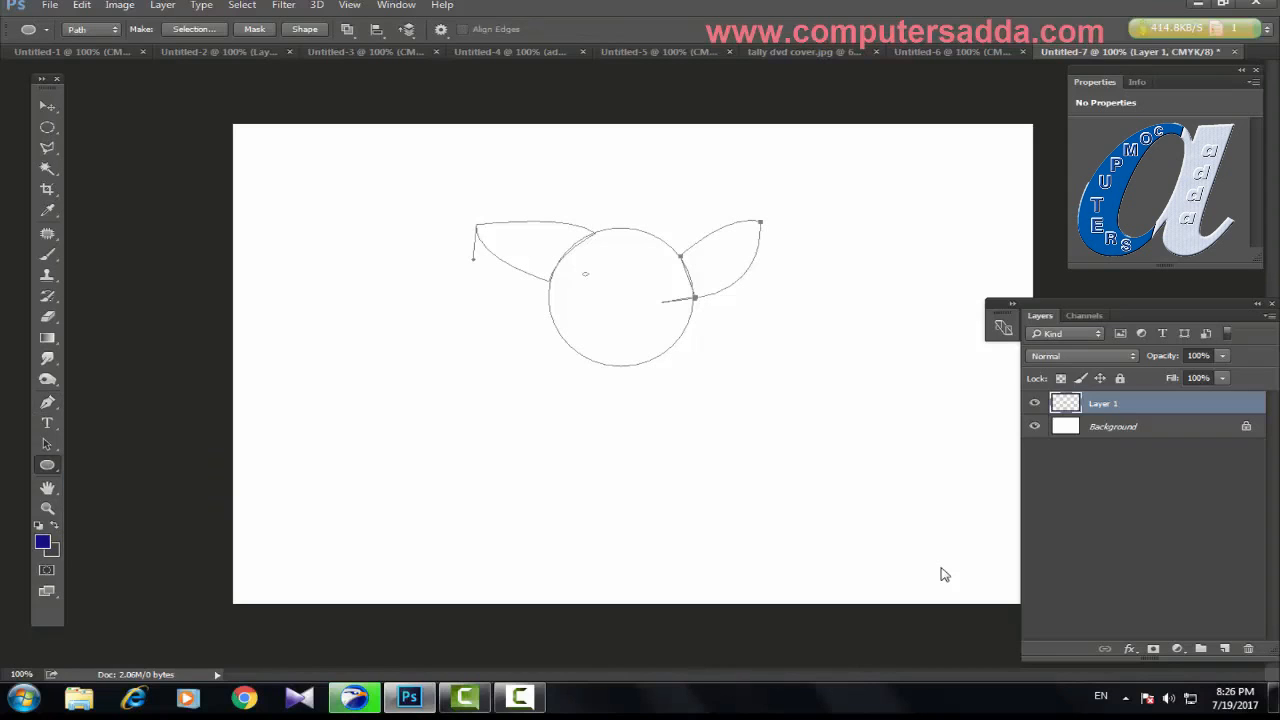
left_click_drag(583, 273, 642, 346)
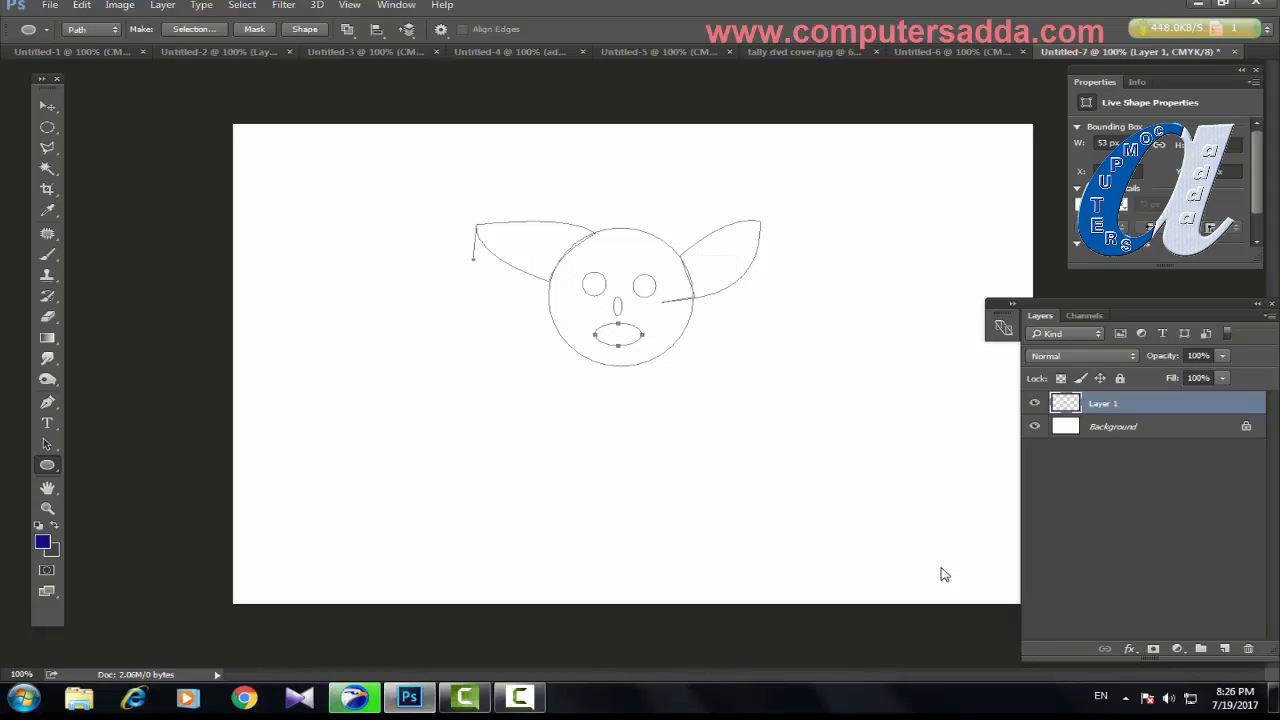
Draw the body outline below the head with the Pen tool, with curved shoulders, slanted lower sides and a flat base
right_click(47, 465)
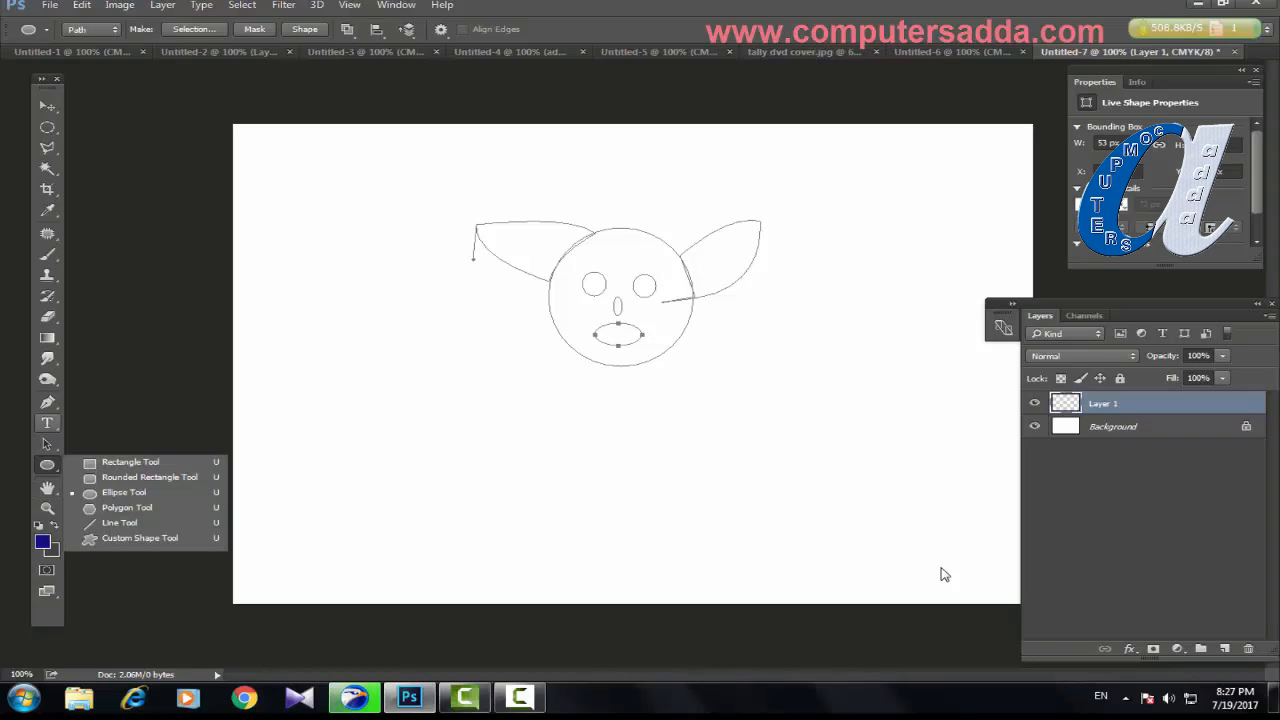
key("p")
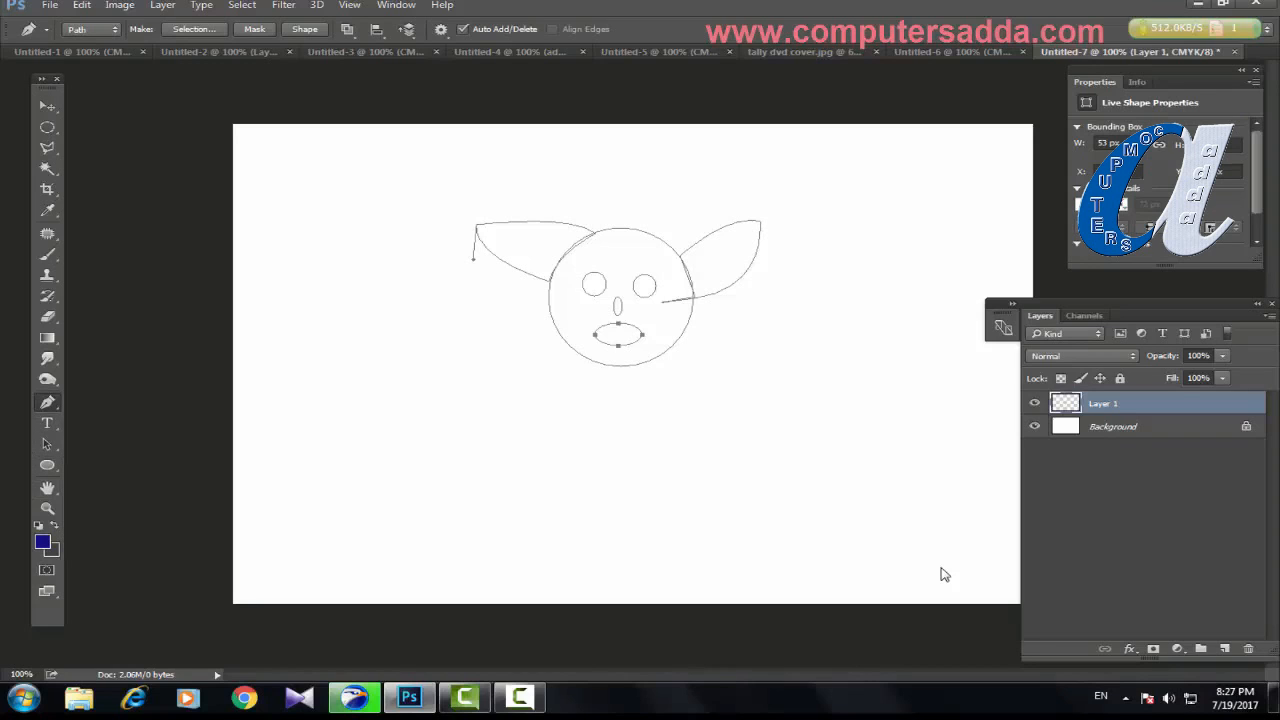
left_click(587, 360)
left_click_drag(478, 475, 517, 542)
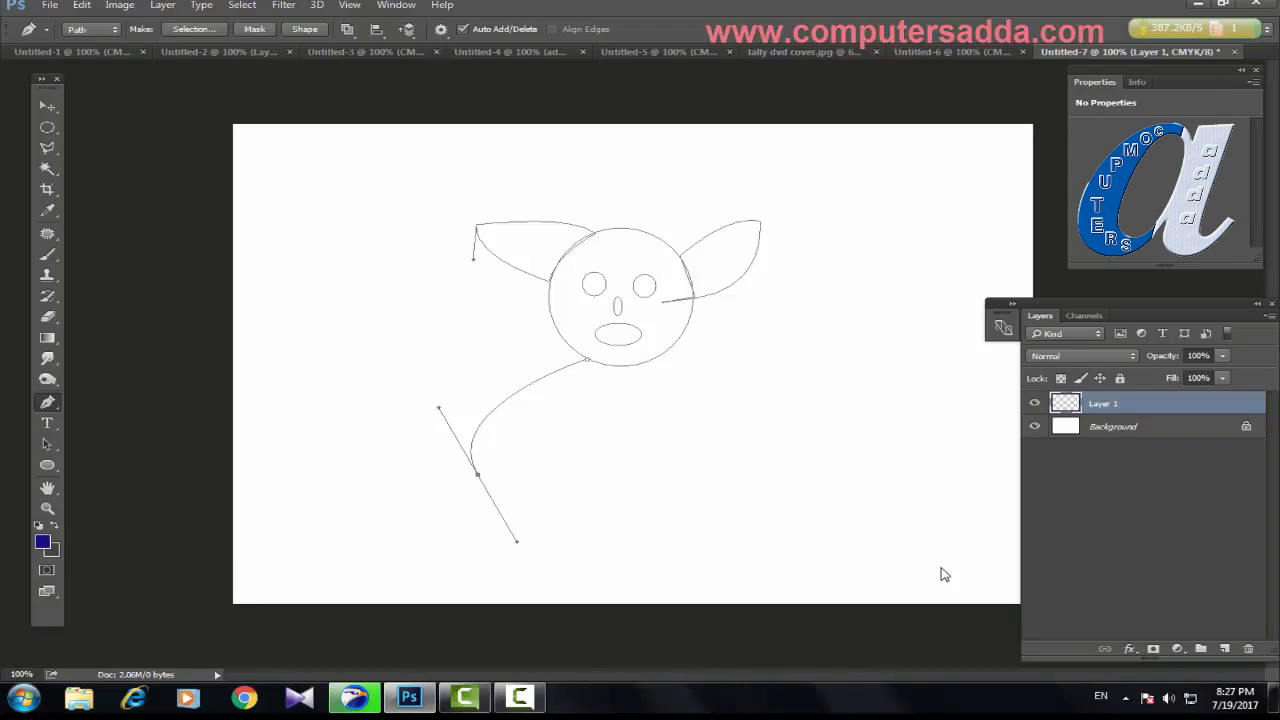
left_click(589, 542)
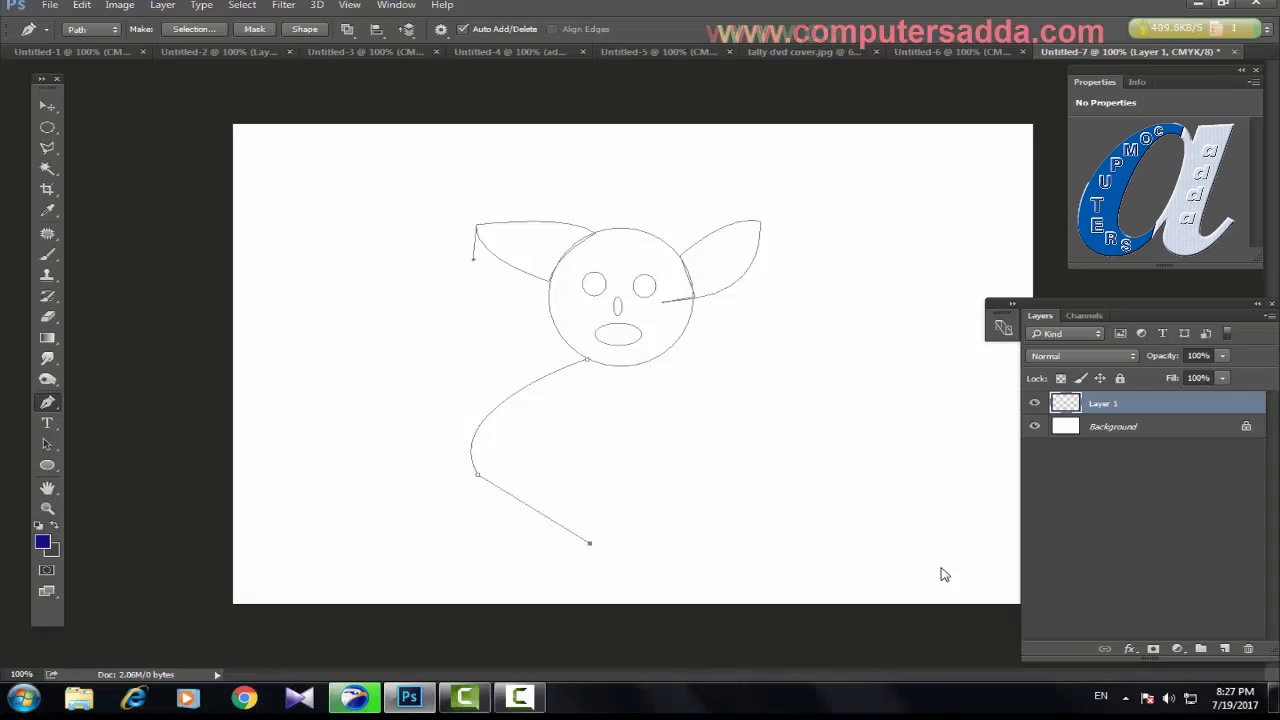
left_click(704, 541)
left_click(774, 458)
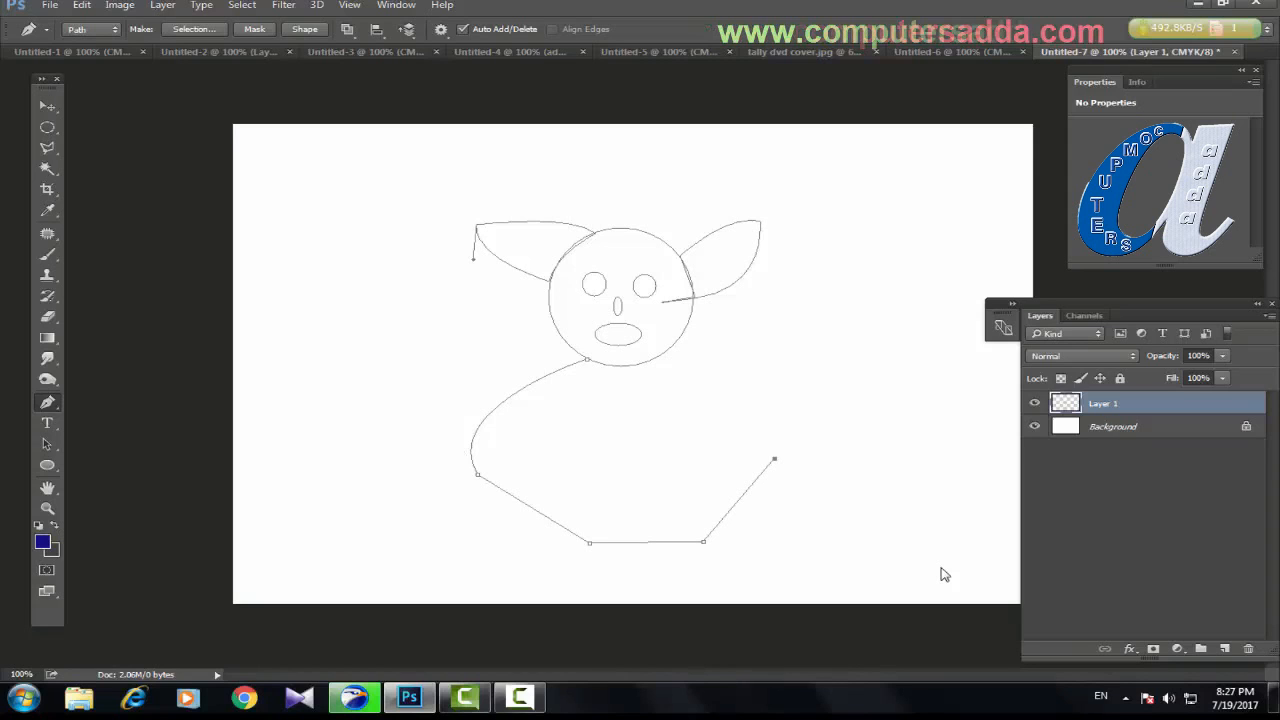
left_click_drag(667, 349, 769, 391)
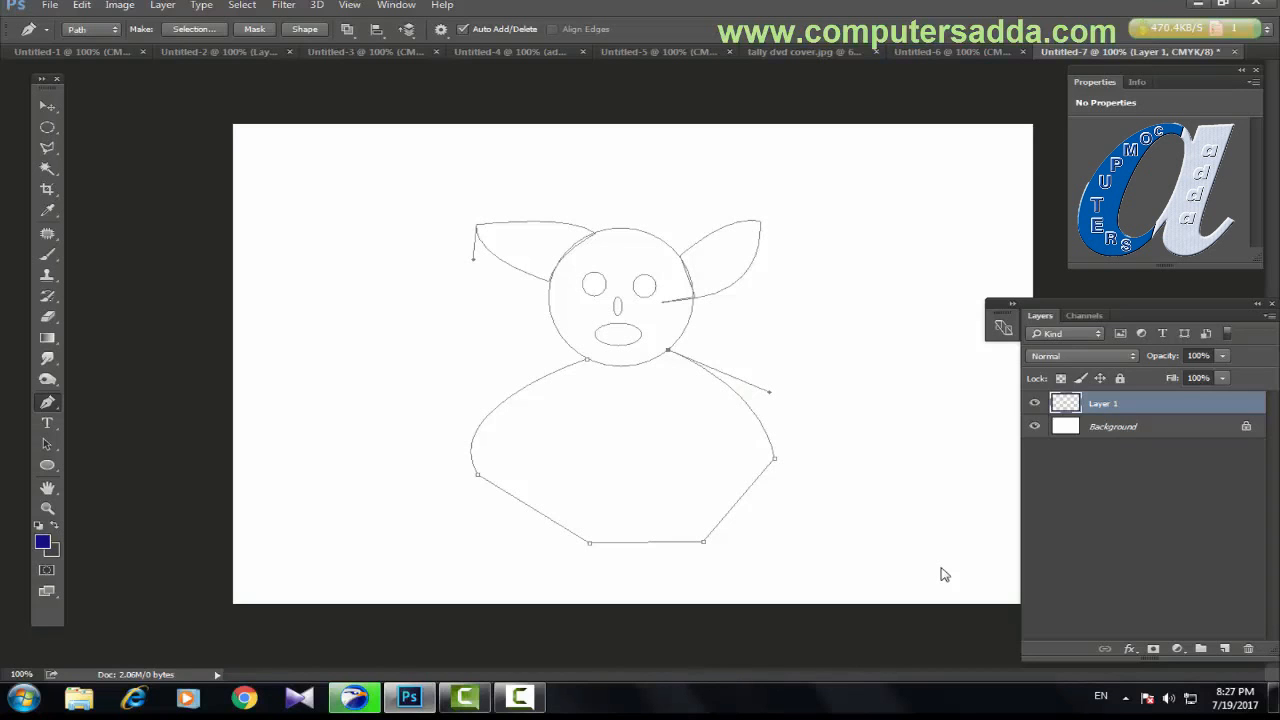
Define the drawn bear path as a custom shape, keeping the proposed name Shape 1
key("alt+e")
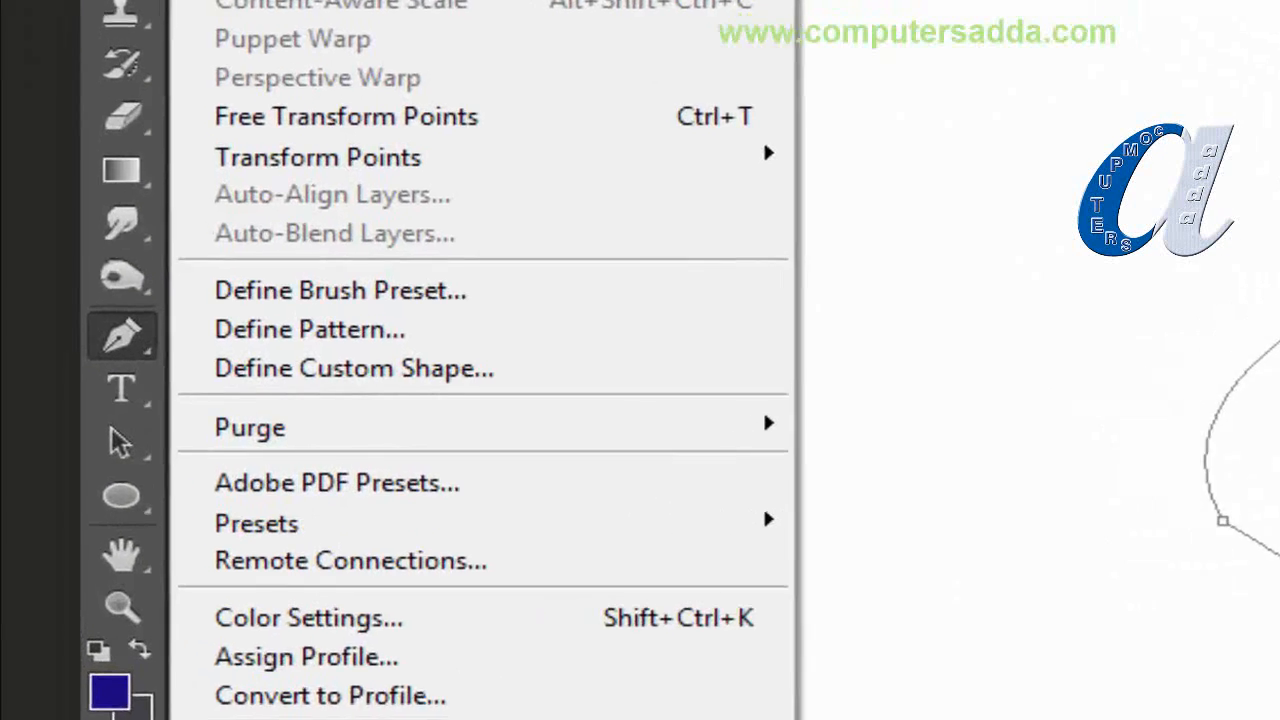
key("Down")
key("Down")
key("Down")
key("Down")
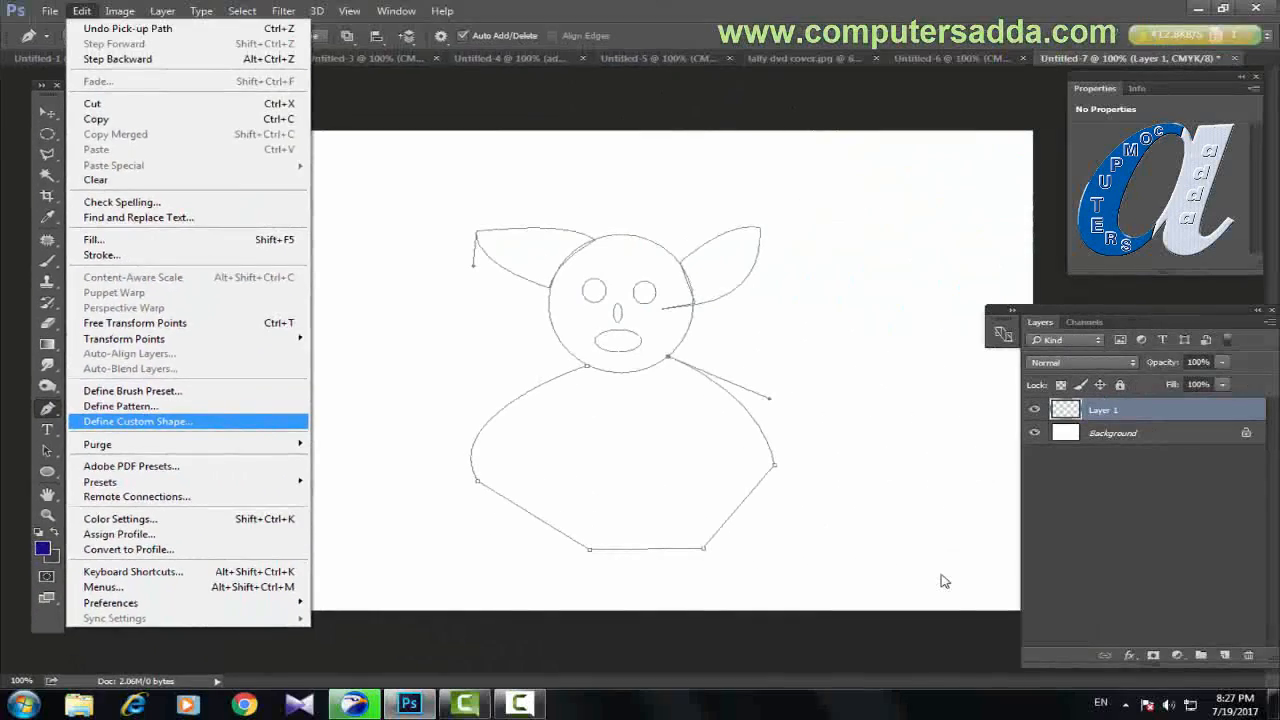
key("Return")
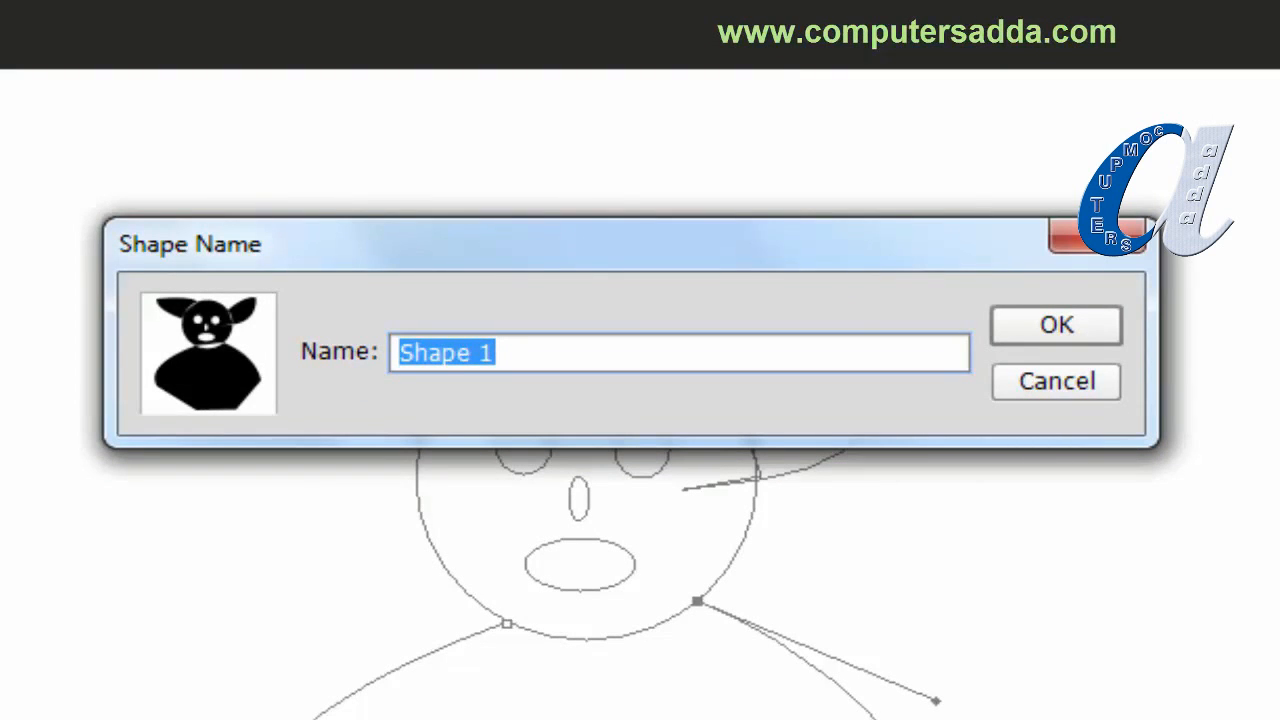
key("Return")
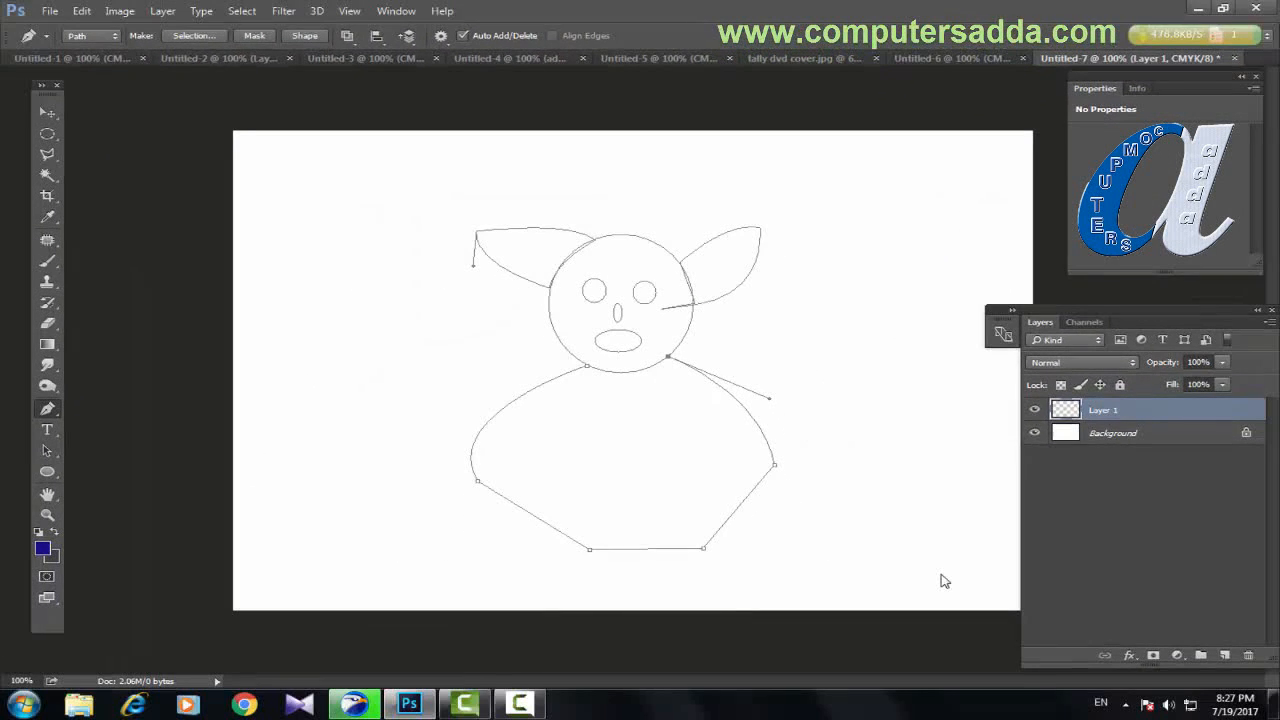
Create an eighth blank document, keeping the proposed 3 x 2 inch, 300 pixels/inch CMYK settings
key("v")
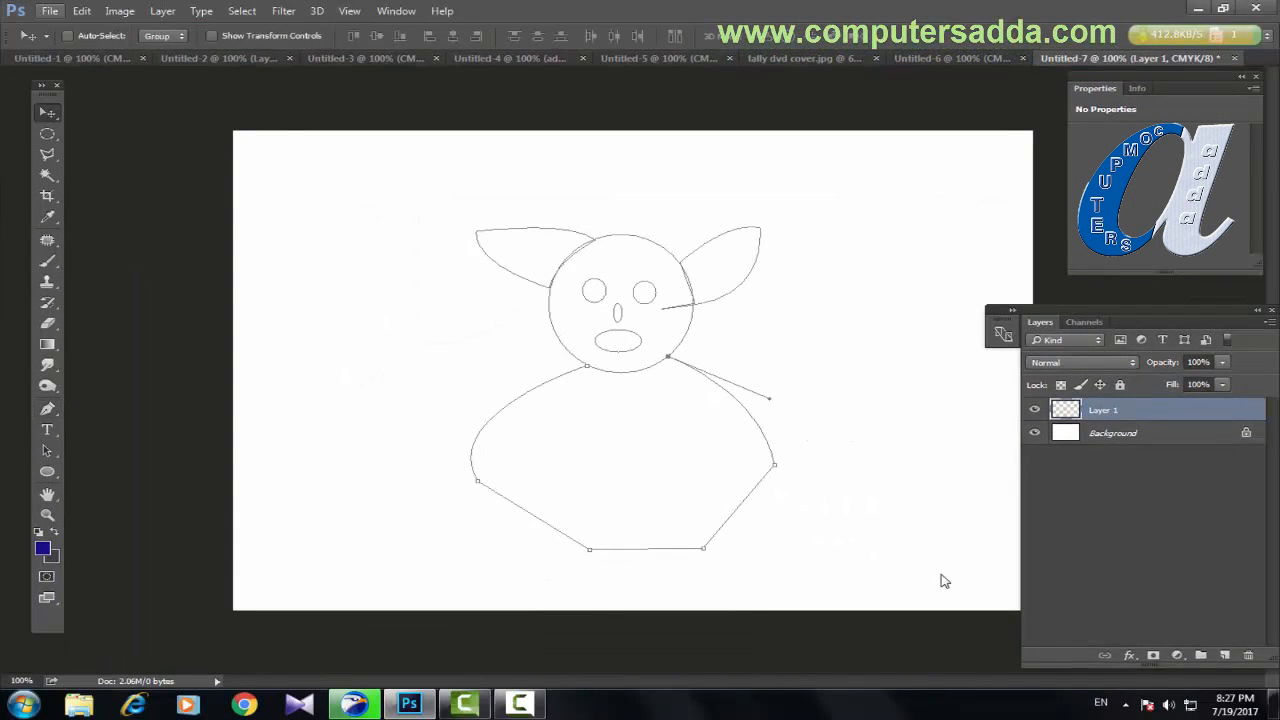
key("alt+f")
key("alt+f")
key("Return")
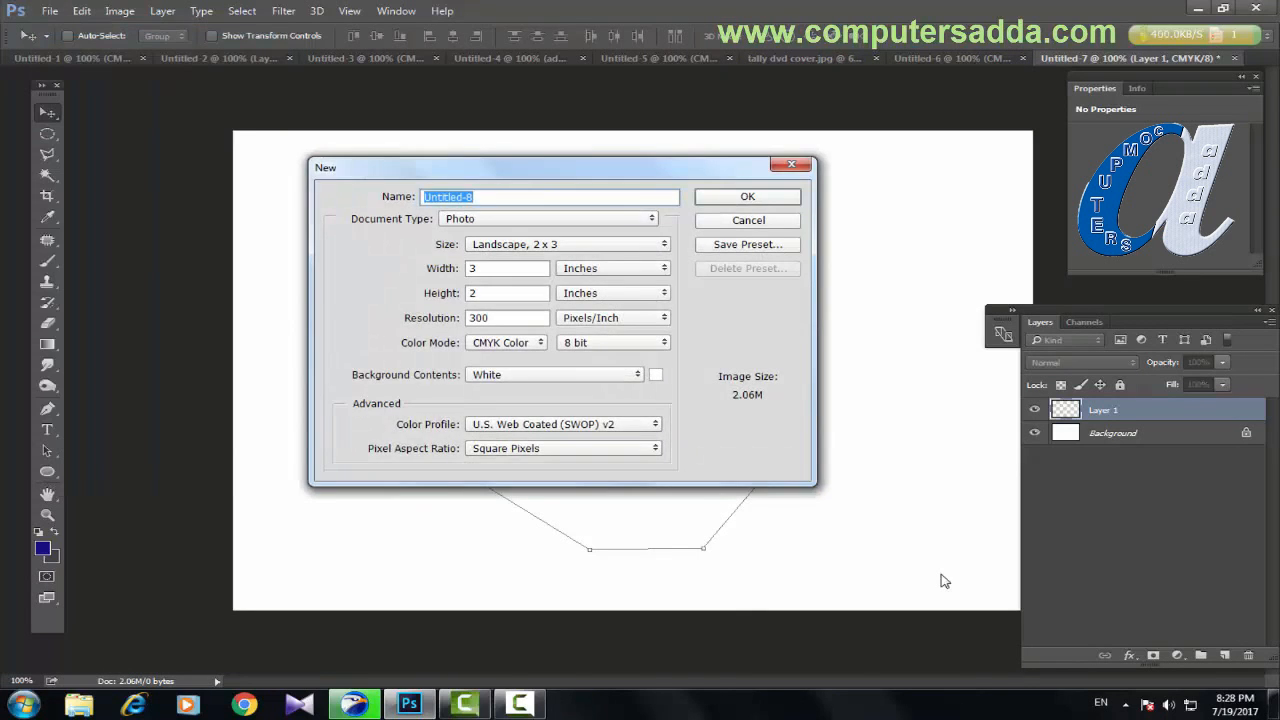
key("Return")
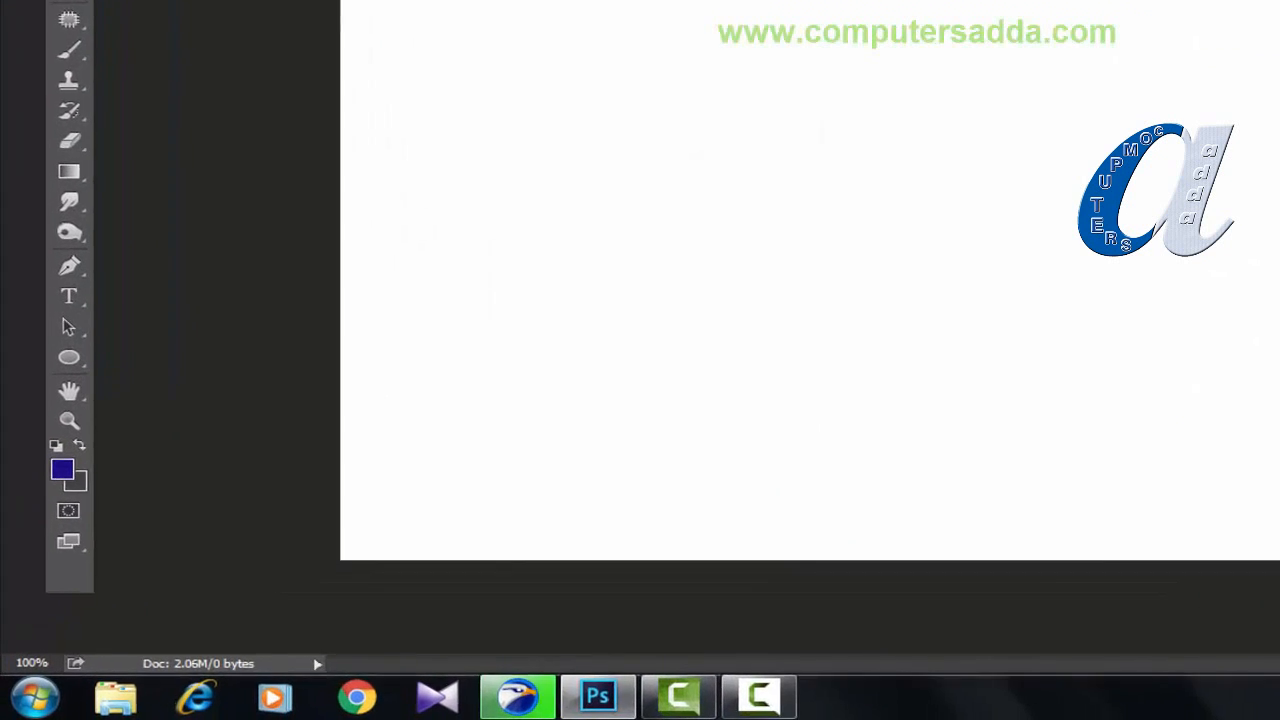
Choose the new bear shape for the Custom Shape tool and draw nine path outlines of varying sizes across the canvas
left_click(68, 357)
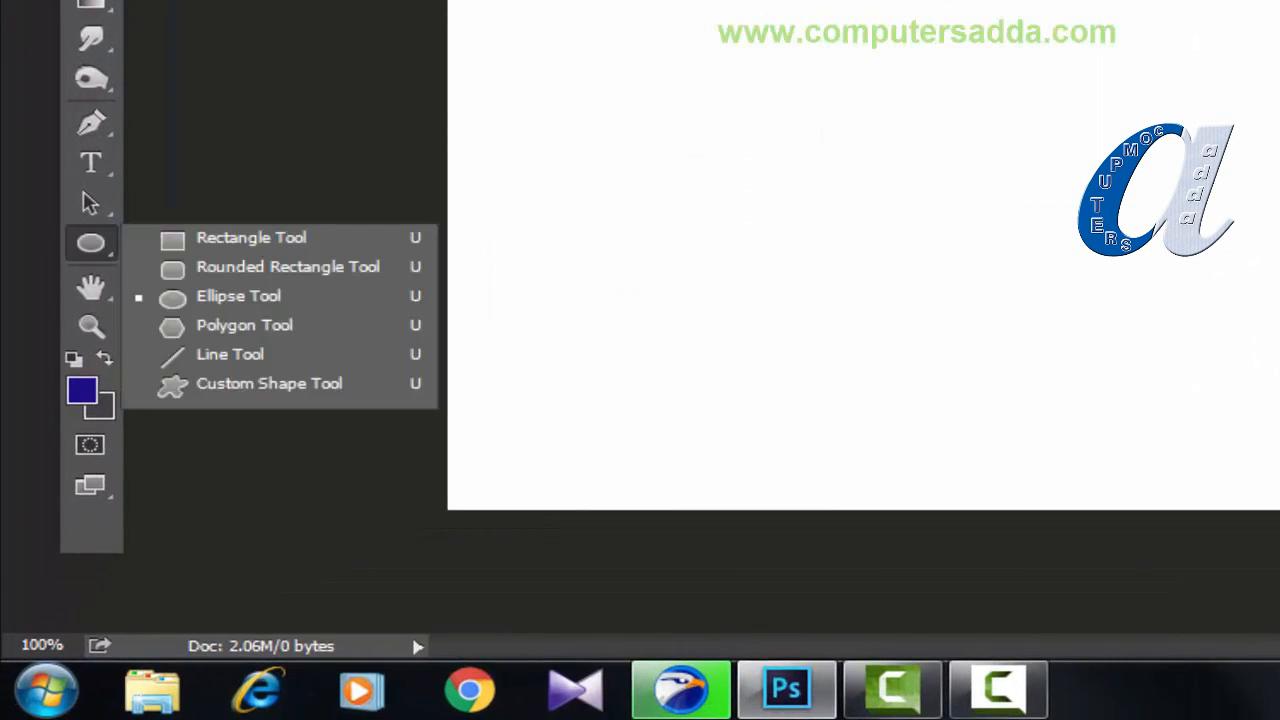
left_click(225, 468)
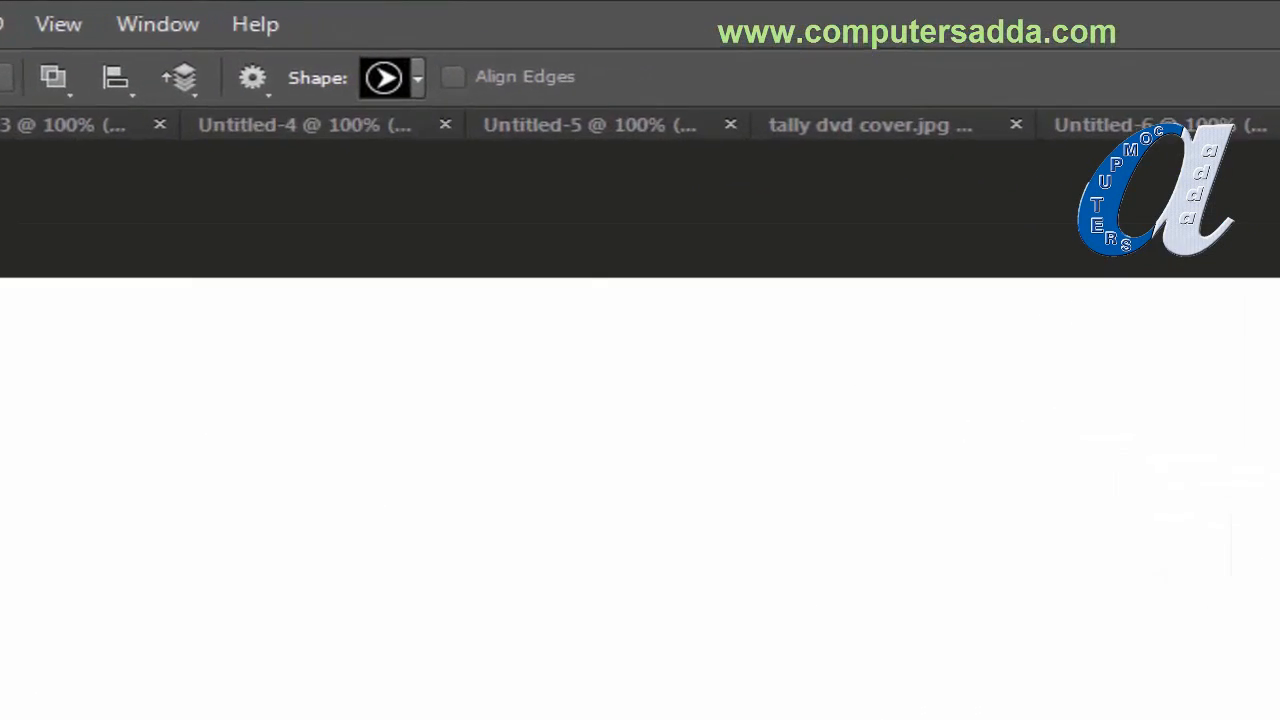
left_click(381, 93)
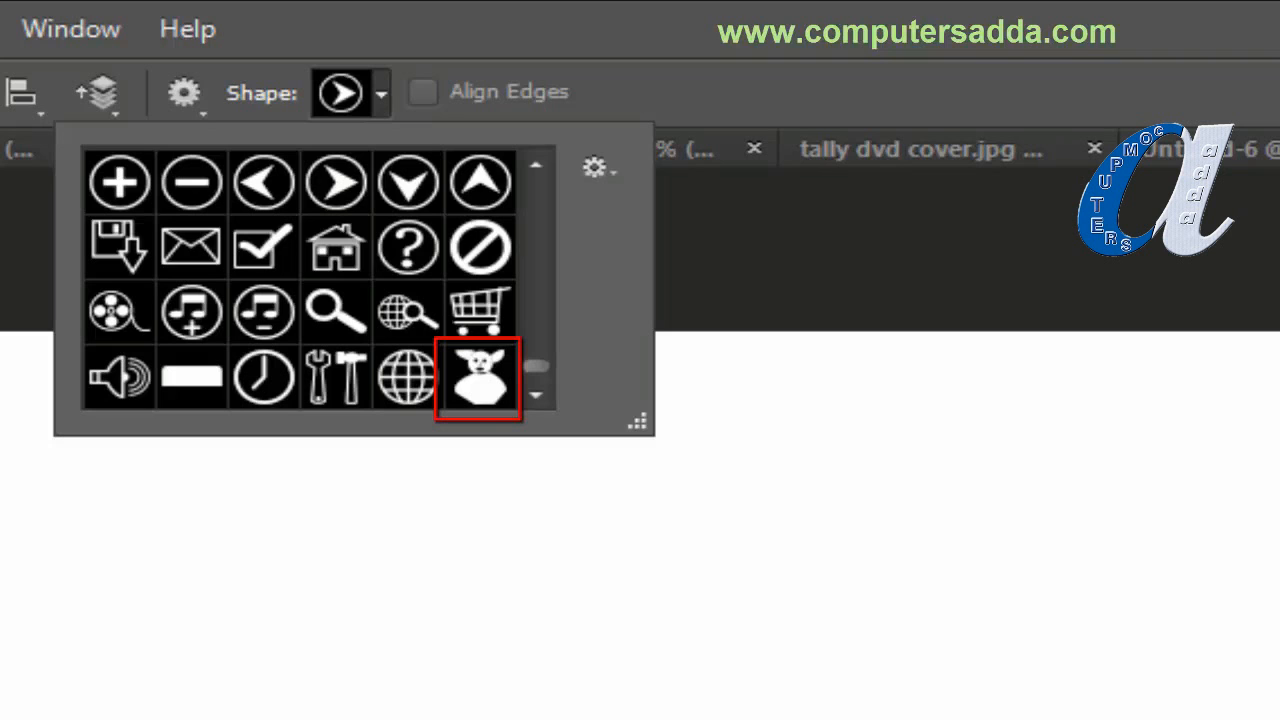
left_click(480, 377)
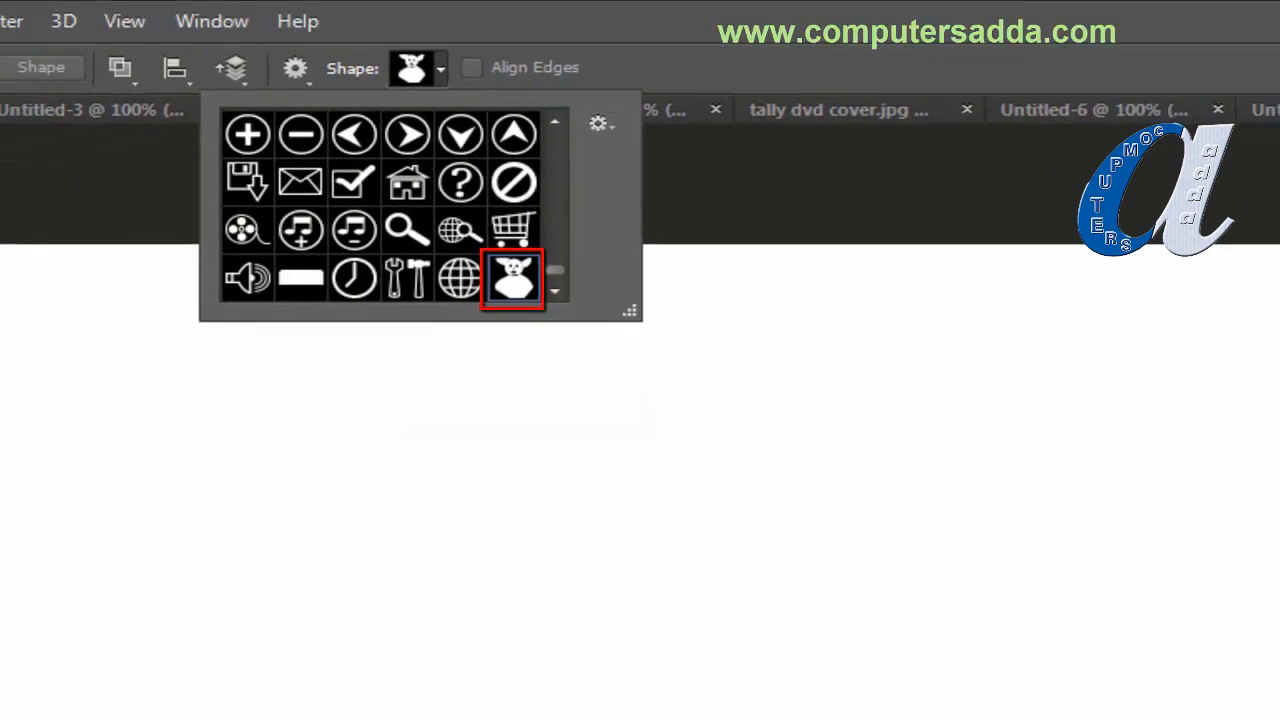
left_click_drag(272, 220, 371, 279)
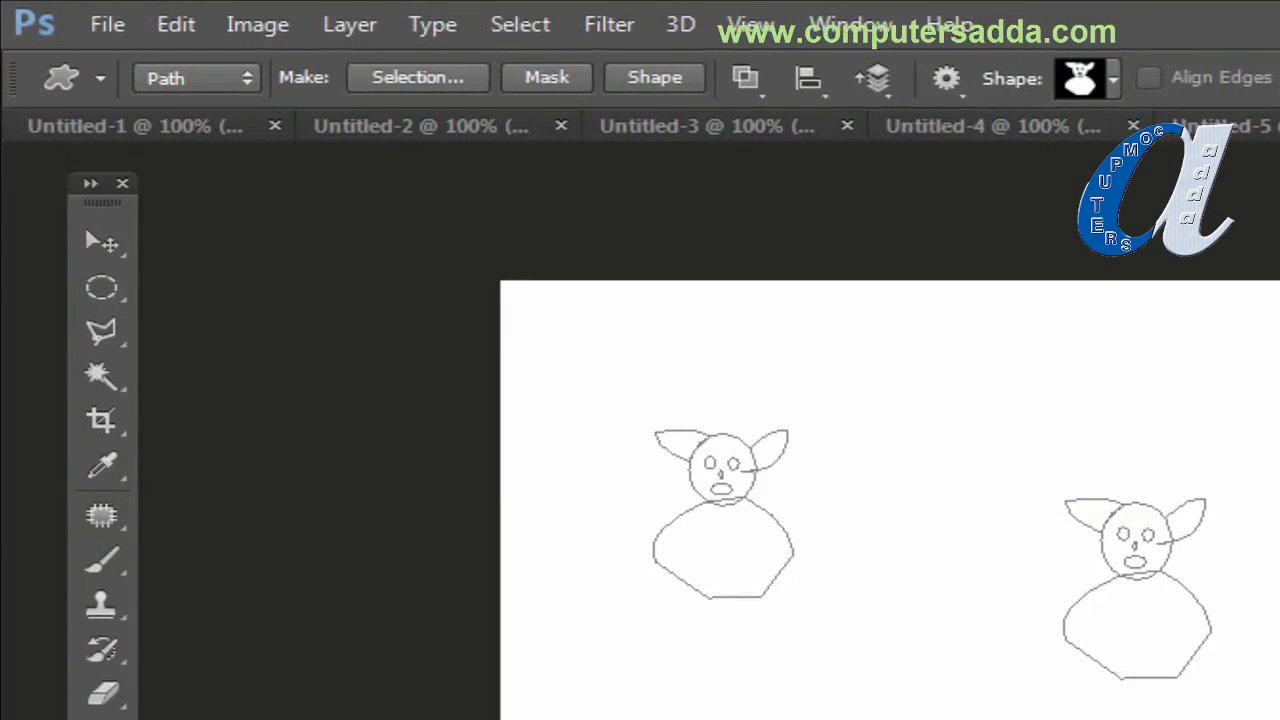
Switch the Custom Shape tool to Shape mode and draw four blue-filled bears at the canvas's upper middle, left, lower middle and right
left_click(197, 78)
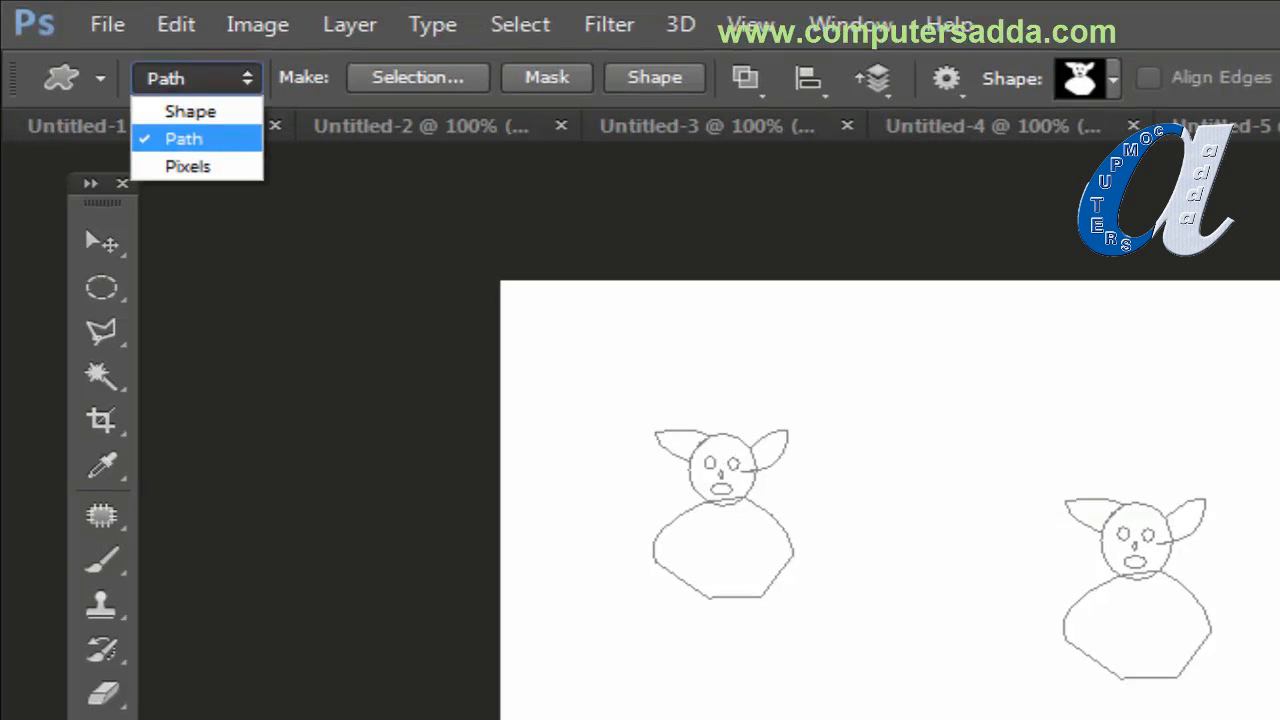
left_click(190, 111)
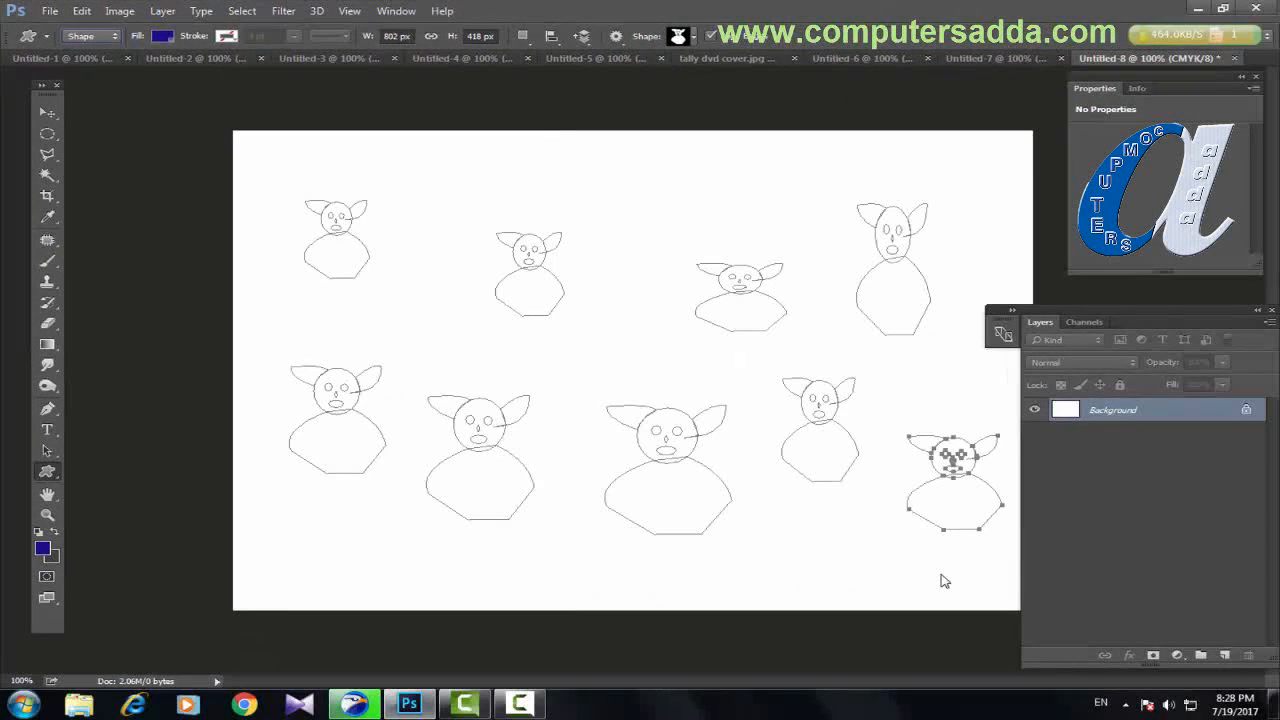
left_click_drag(584, 177, 671, 310)
left_click_drag(364, 286, 484, 423)
left_click_drag(570, 386, 704, 546)
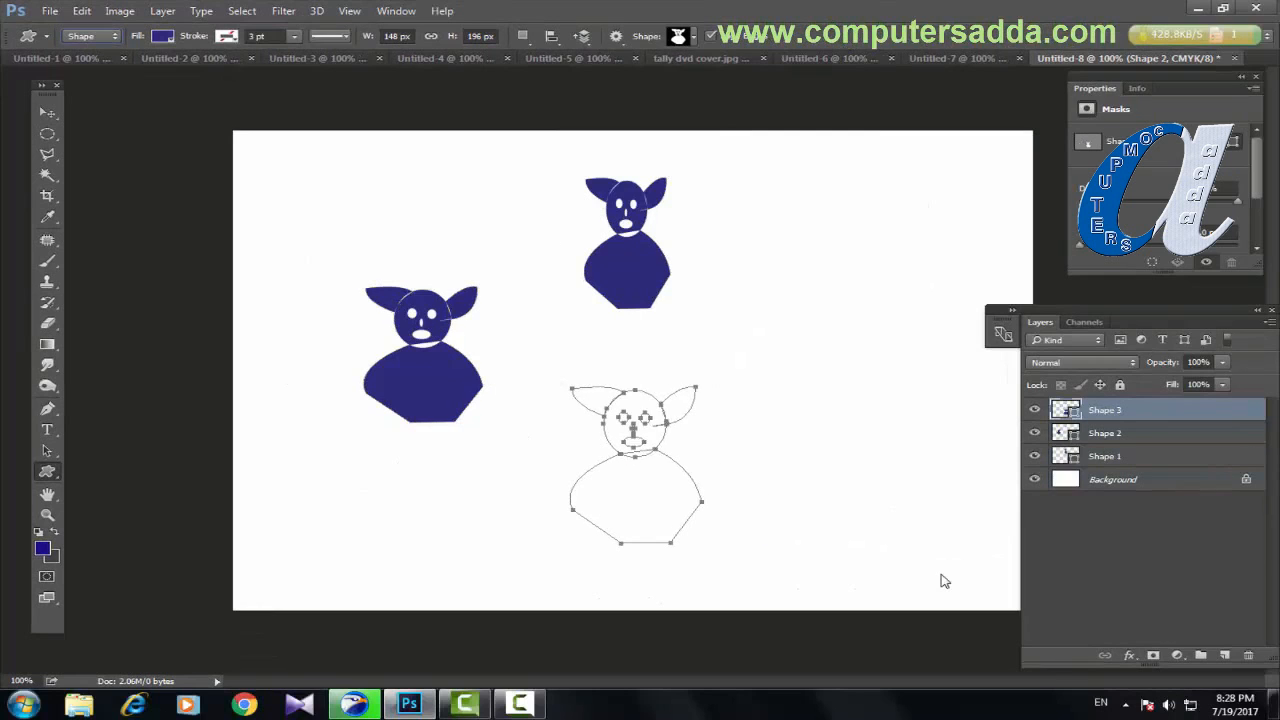
left_click_drag(778, 302, 885, 408)
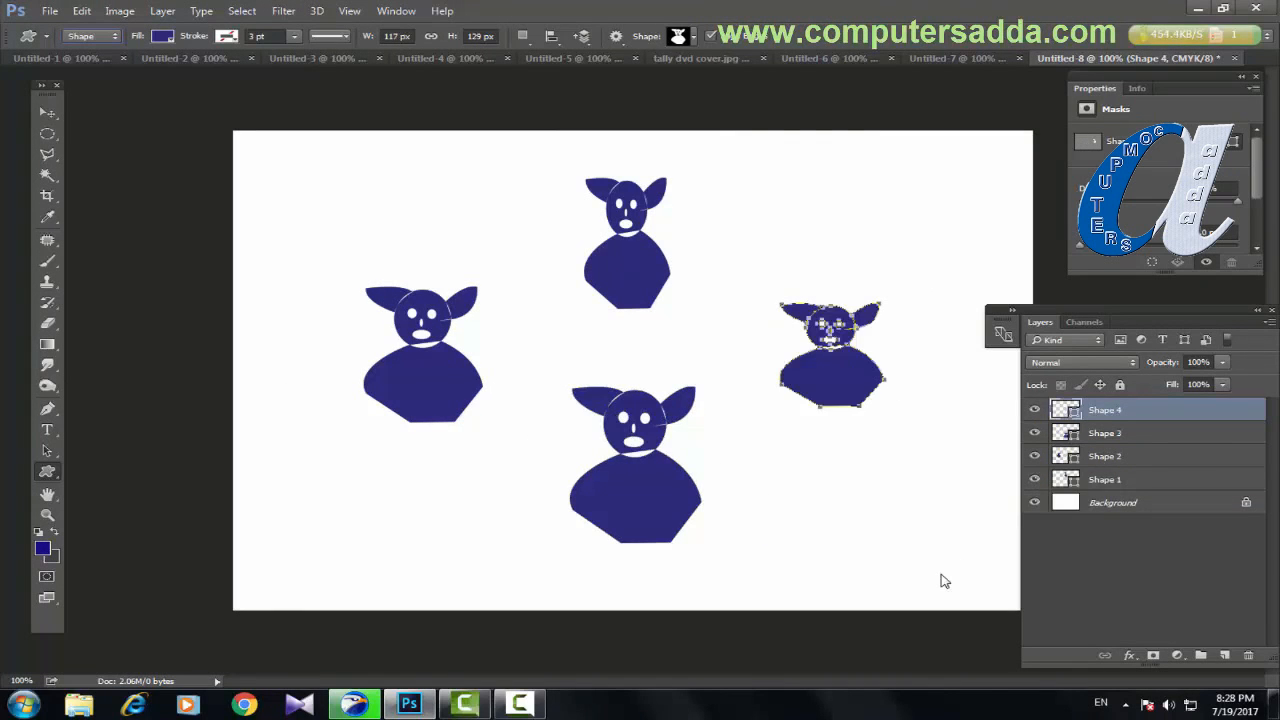
Change the rightmost bear's fill to orange-brown and draw three smaller bears in that color, two at the upper right and one upper left
key("Return")
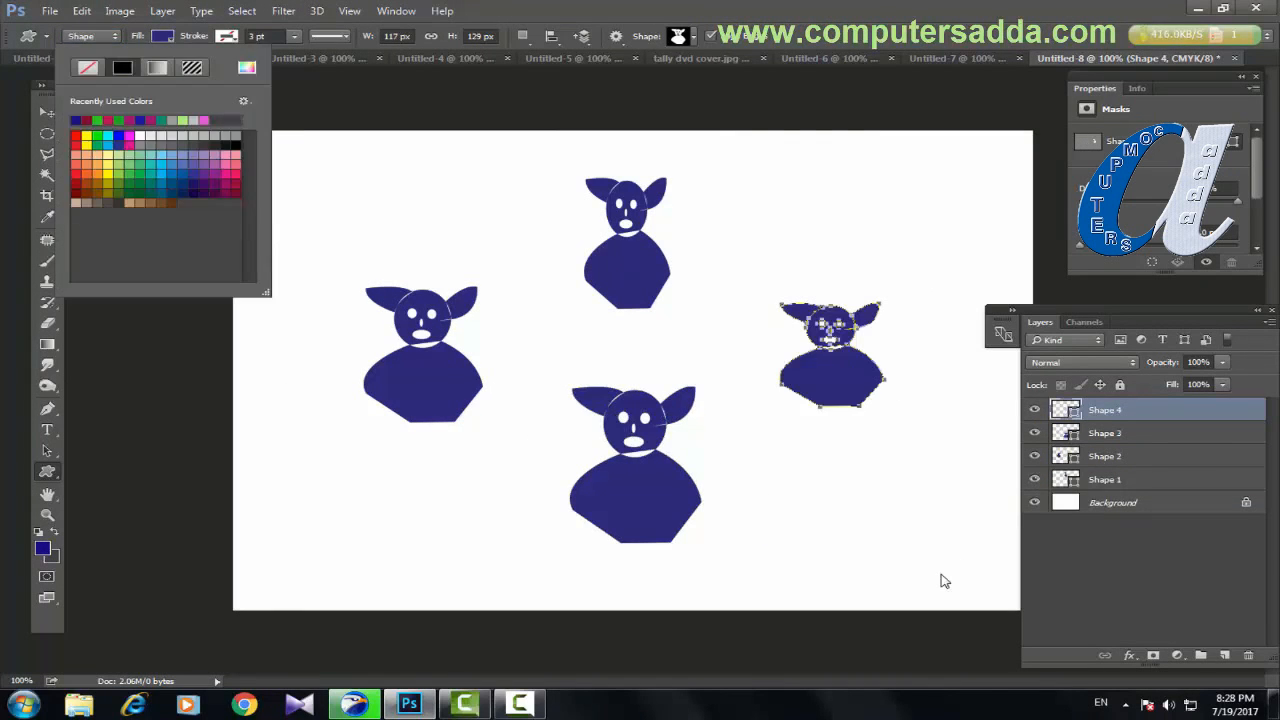
left_click(86, 184)
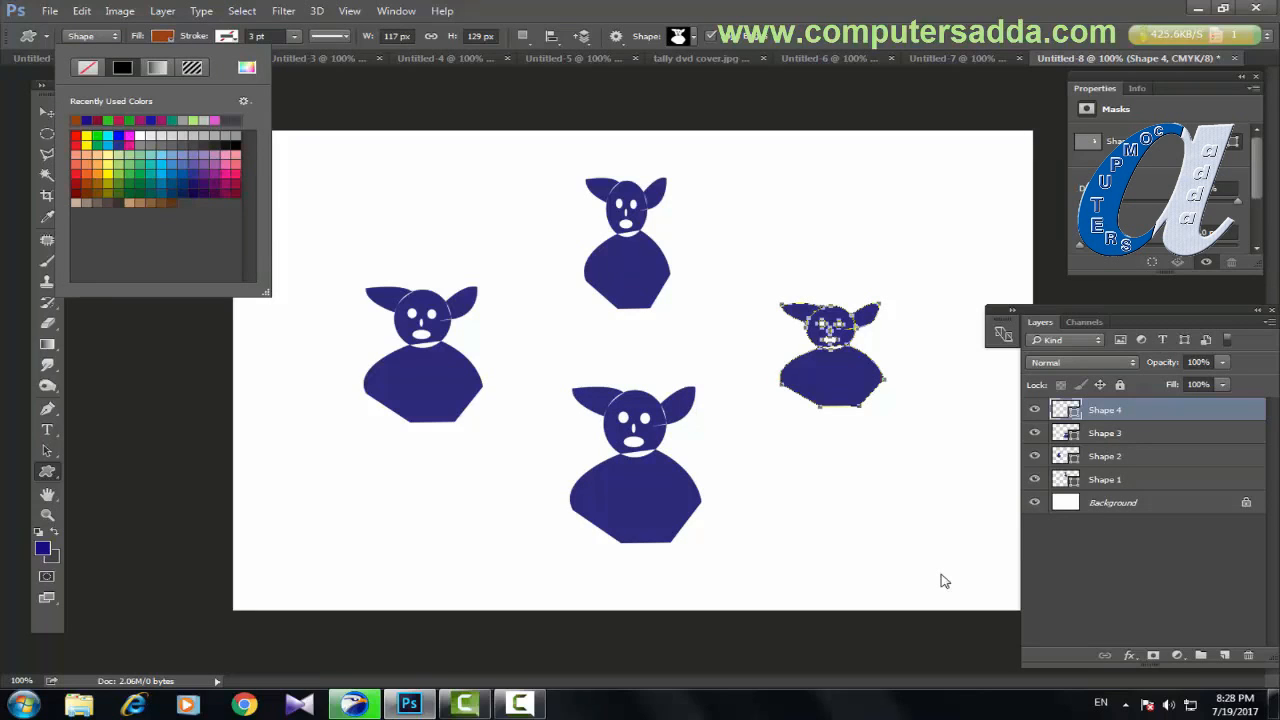
left_click_drag(862, 170, 929, 264)
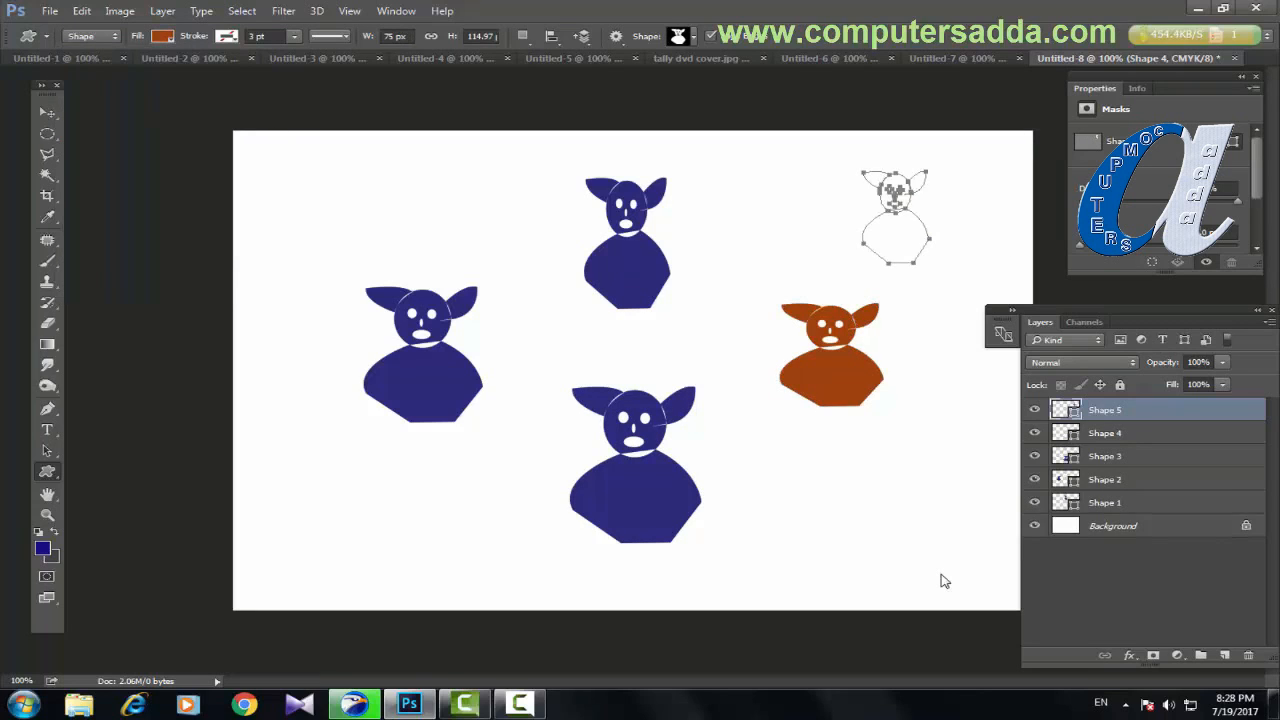
left_click_drag(732, 186, 810, 264)
left_click_drag(322, 156, 400, 243)
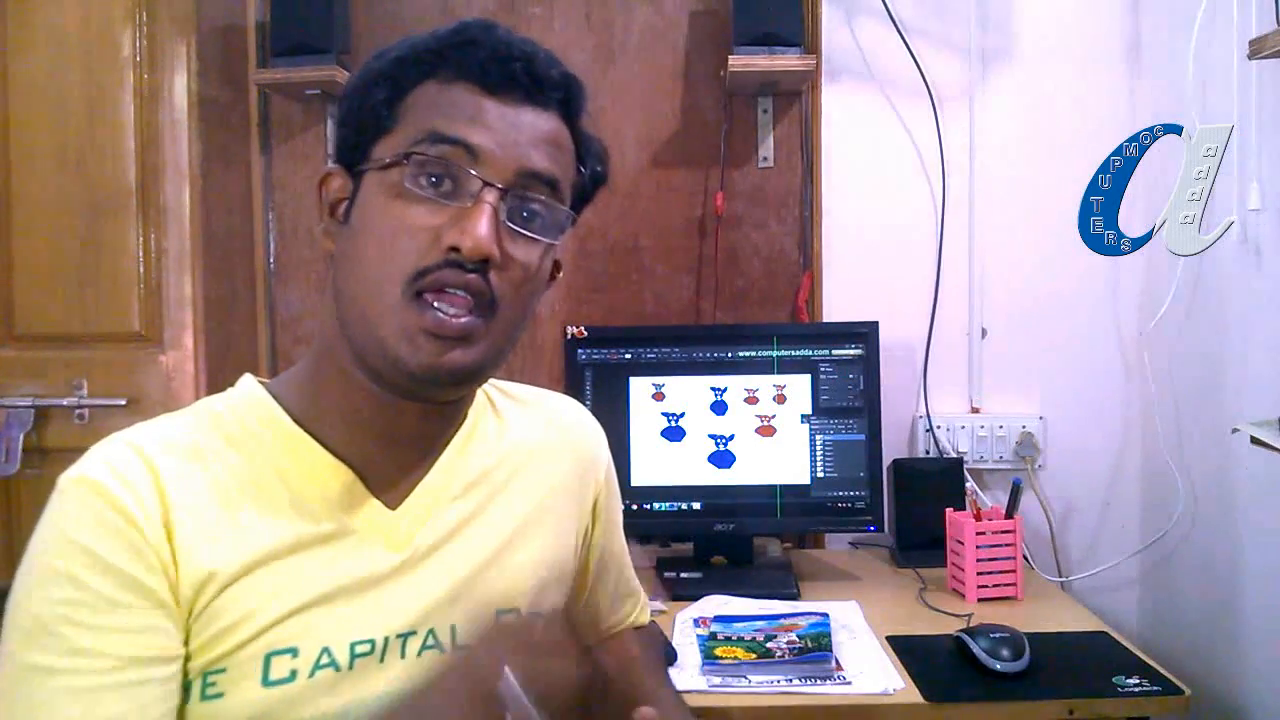